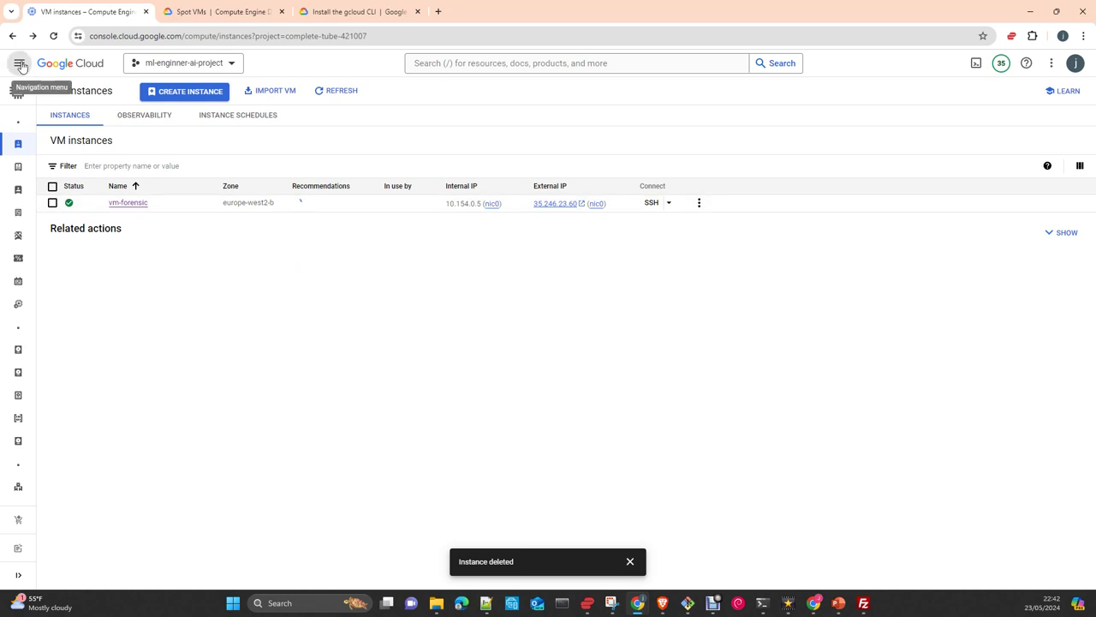
left_click(19, 64)
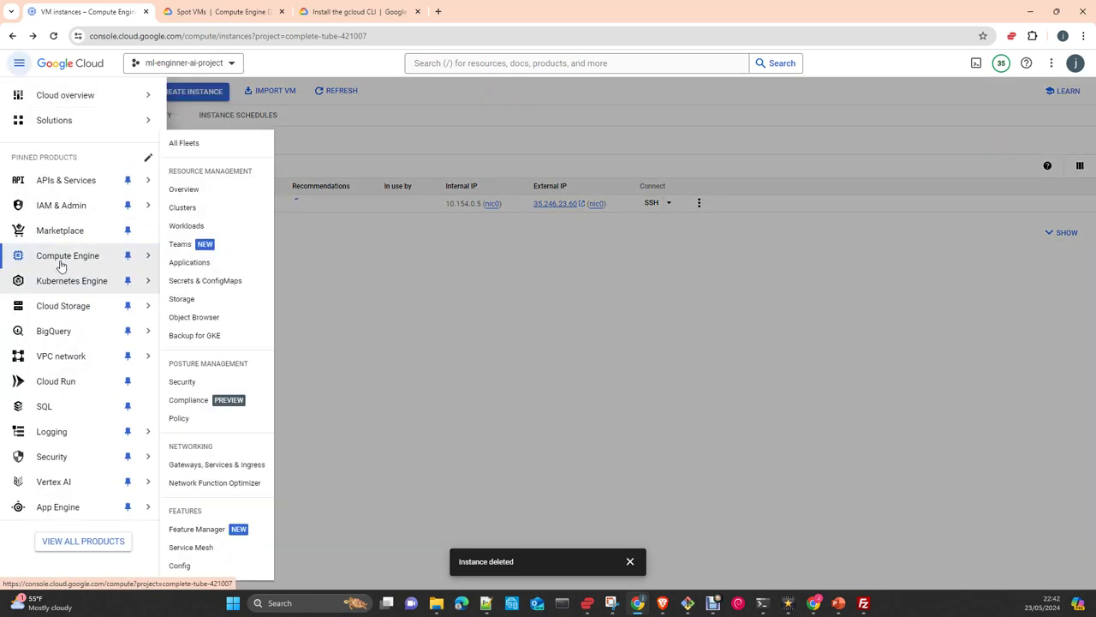
mouse_move(60, 265)
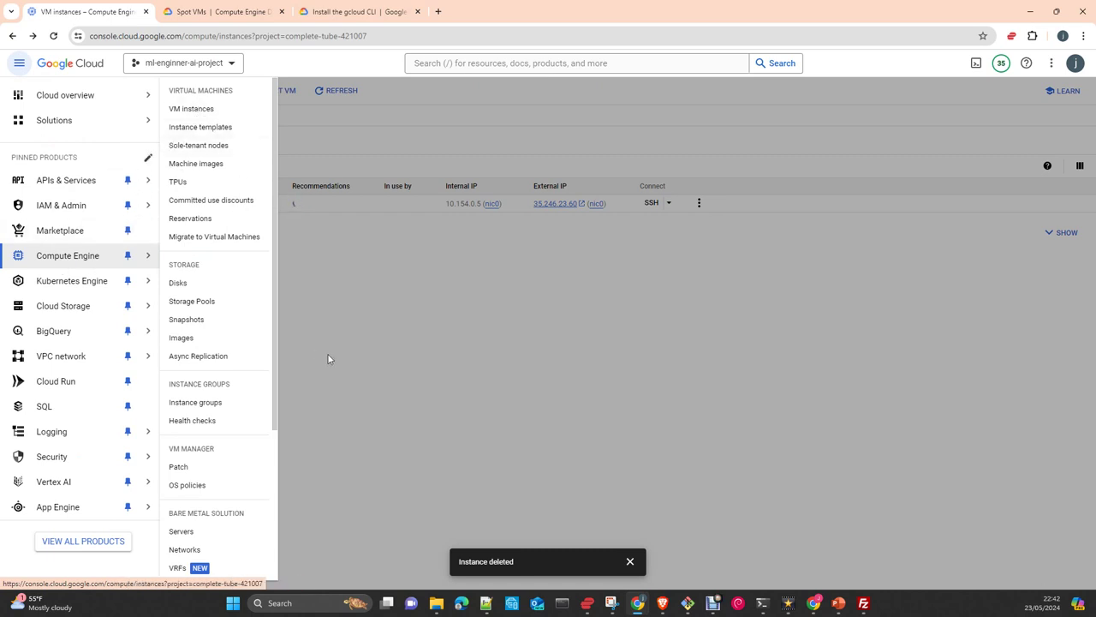
left_click(352, 357)
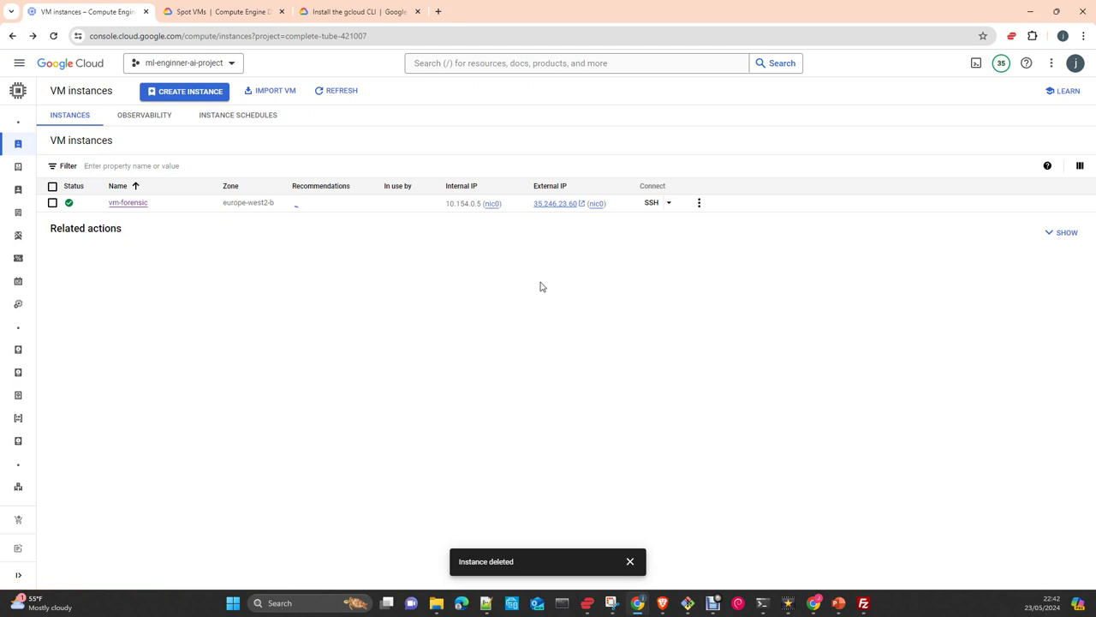
Start creating a new VM instance and set its region to europe-west2 (London)
left_click(197, 99)
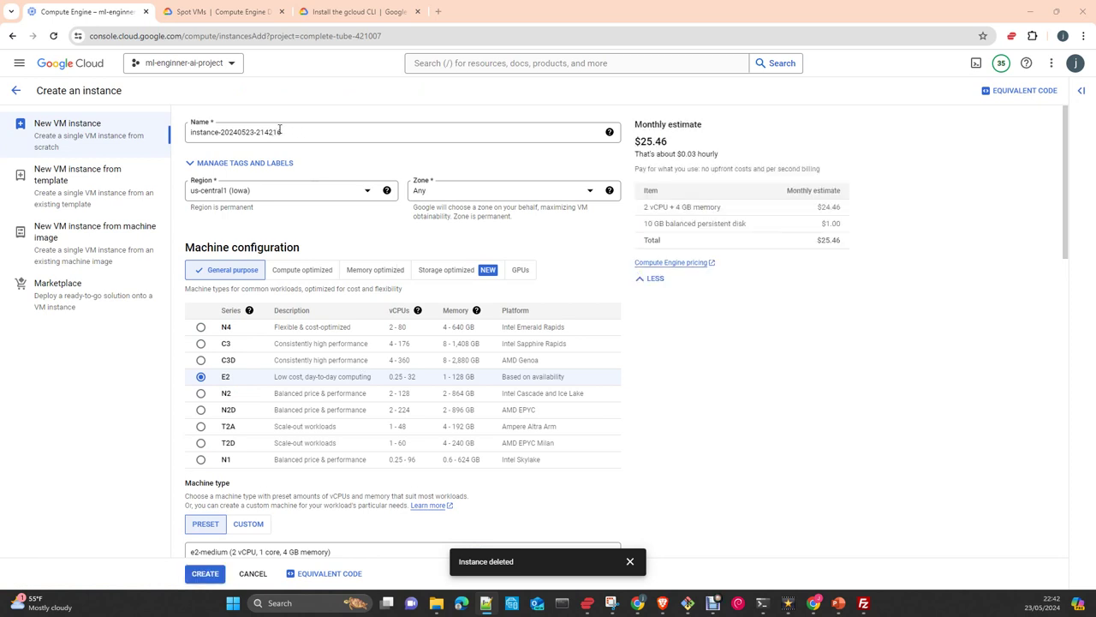
left_click(307, 197)
scroll(287, 294, "down", 5)
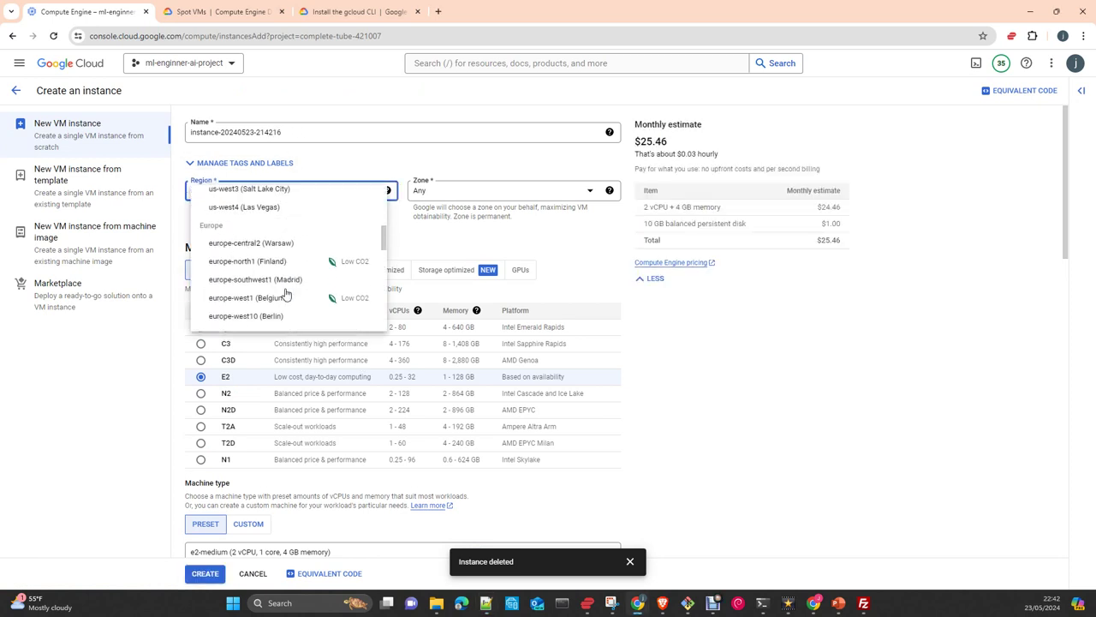
scroll(287, 294, "down", 2)
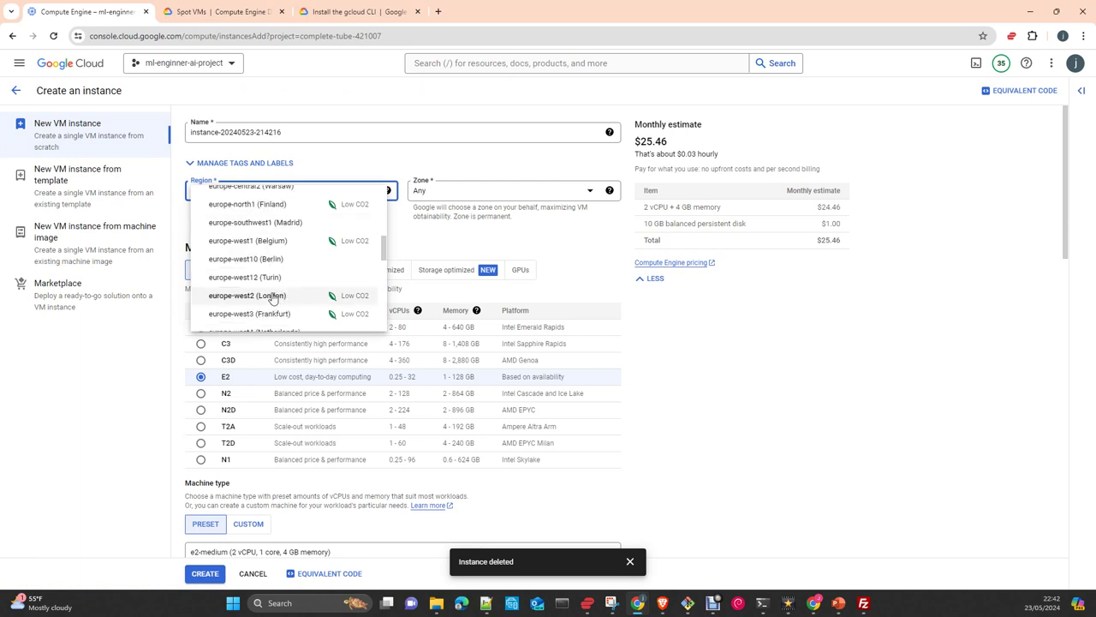
left_click(272, 297)
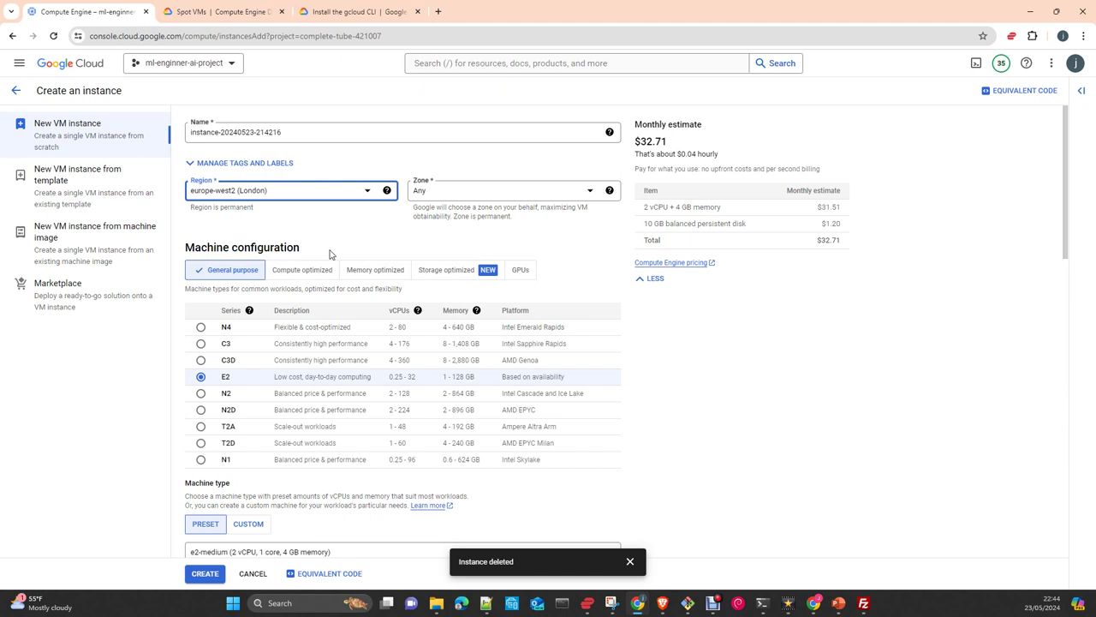
Examine the machine series and the custom cores and memory settings, ending with the preset e2-medium machine type selected
scroll(363, 248, "down", 1)
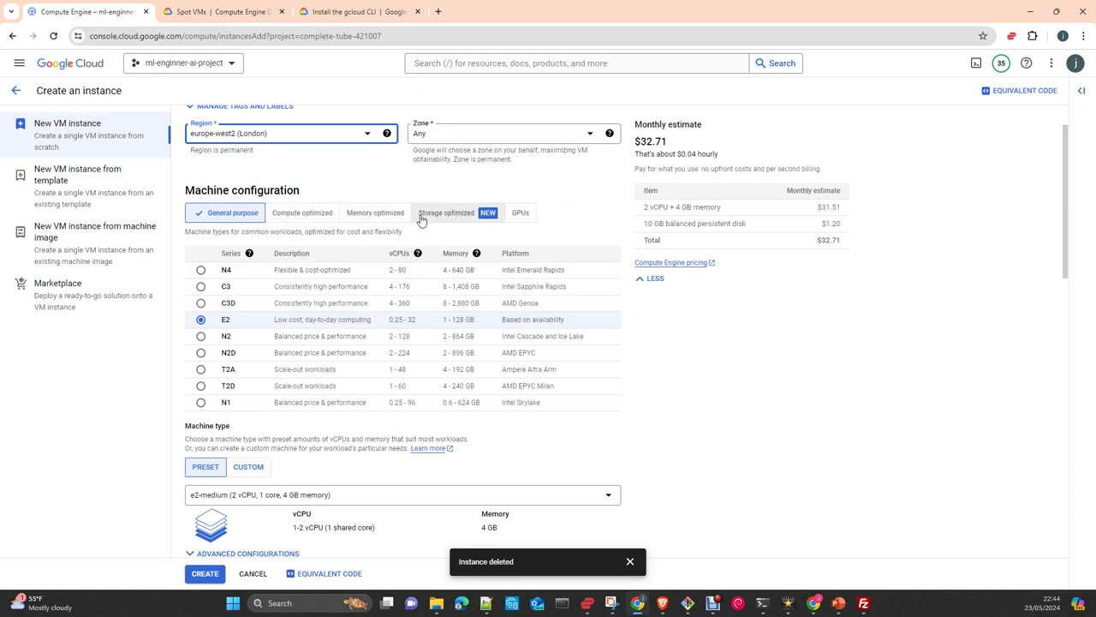
scroll(364, 354, "down", 1)
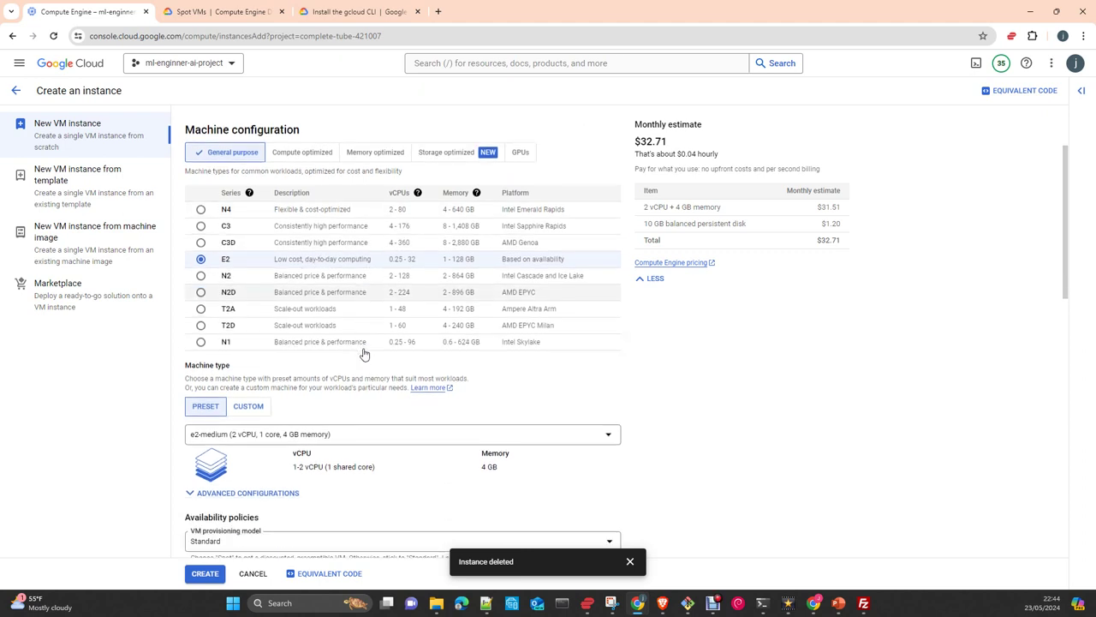
scroll(364, 354, "down", 1)
scroll(364, 353, "down", 1)
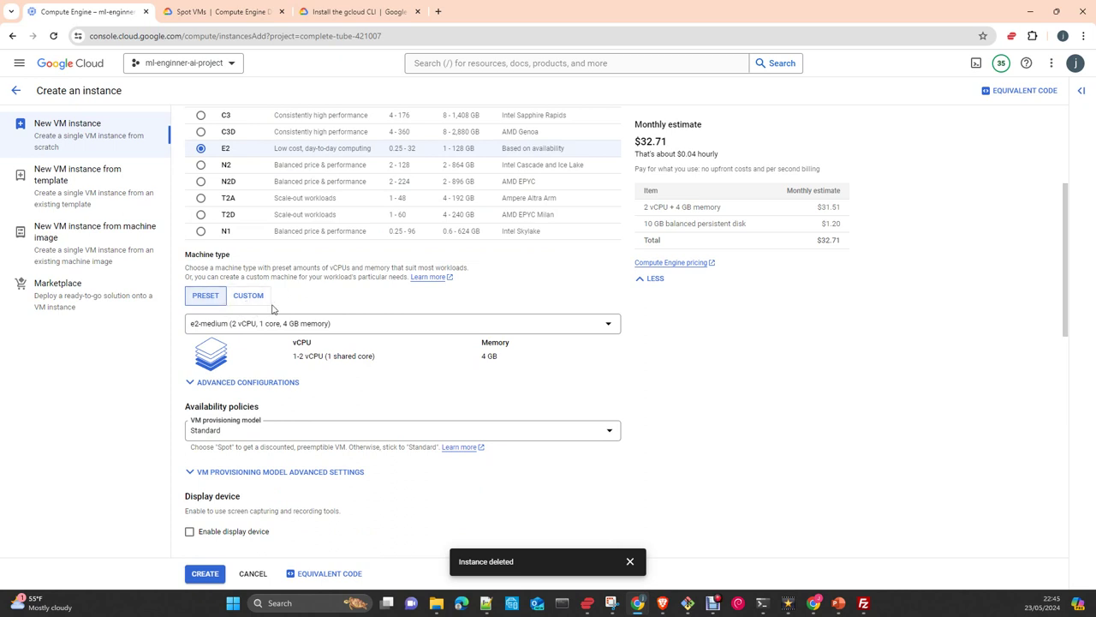
scroll(296, 309, "down", 1)
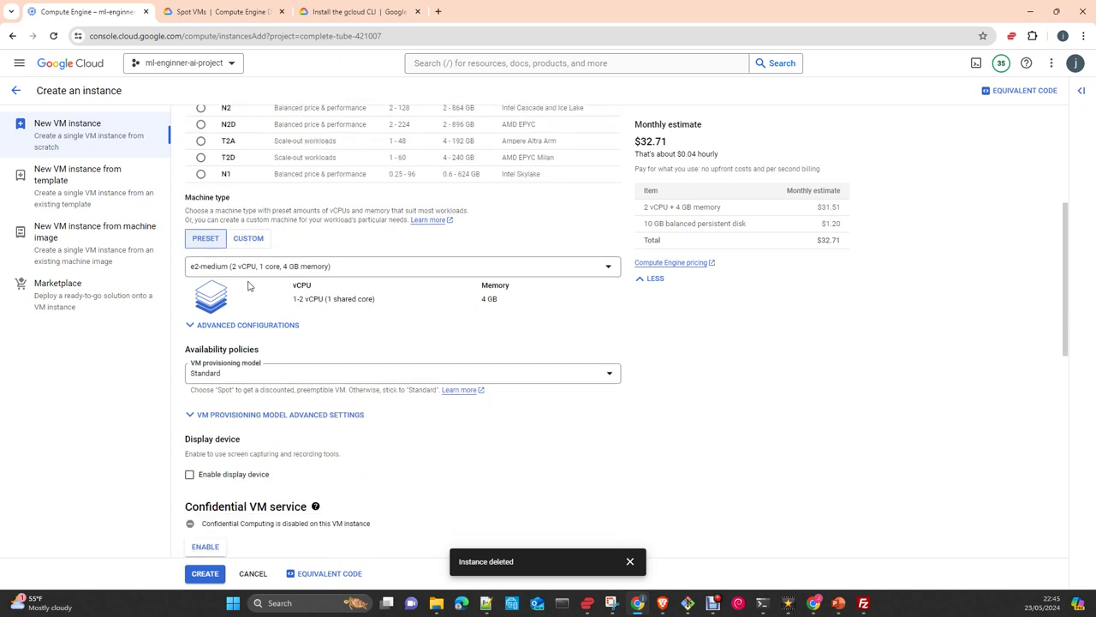
scroll(309, 282, "up", 2)
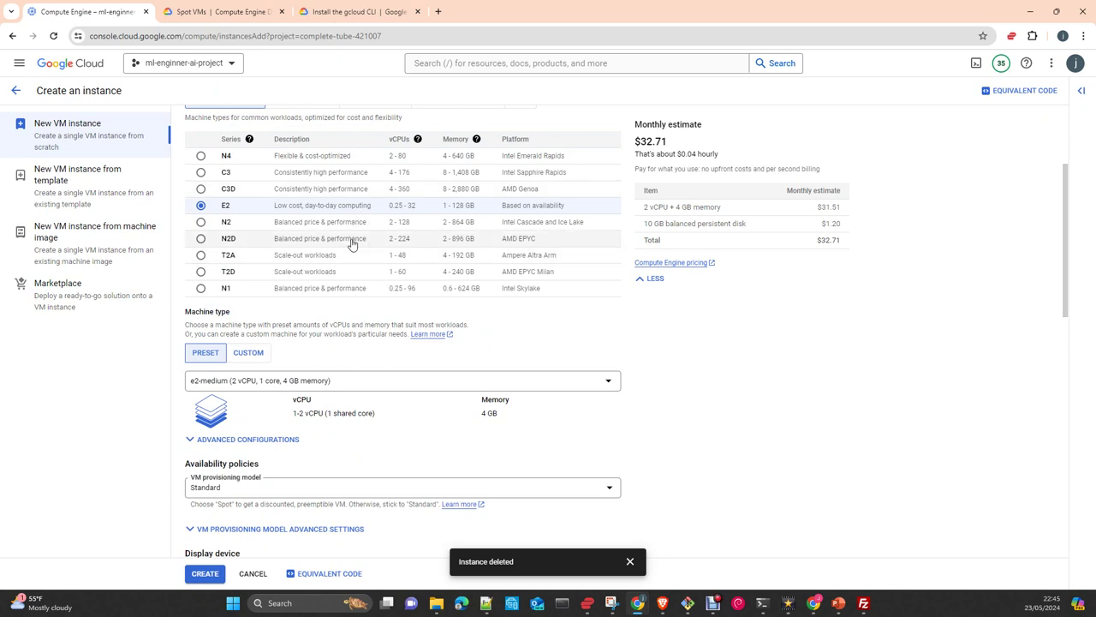
left_click(254, 361)
scroll(409, 458, "down", 2)
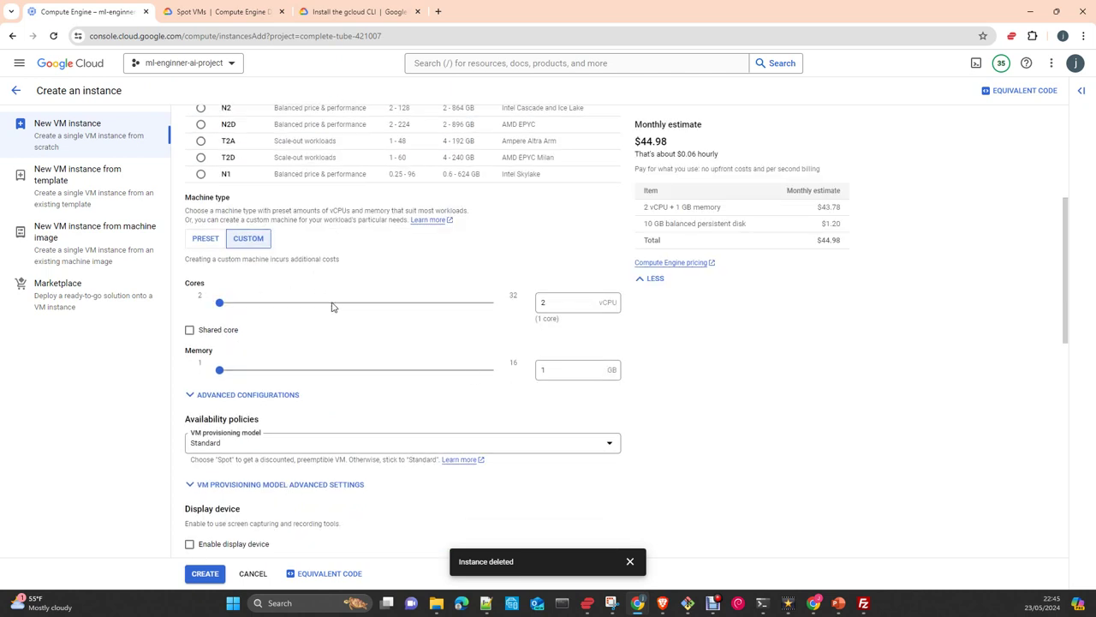
scroll(449, 318, "up", 2)
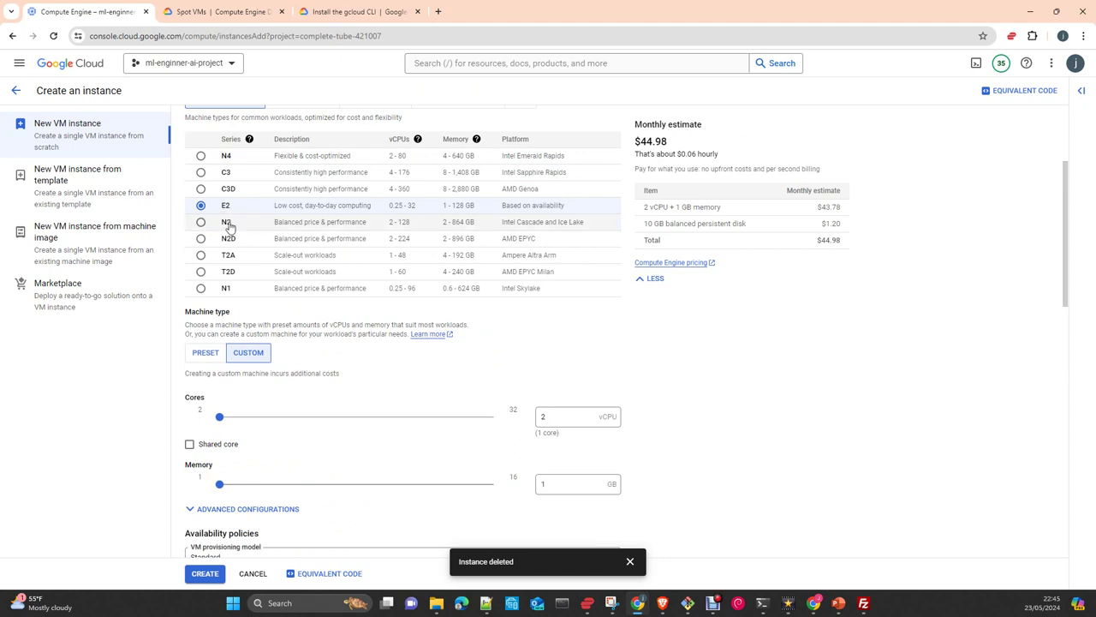
scroll(389, 389, "down", 2)
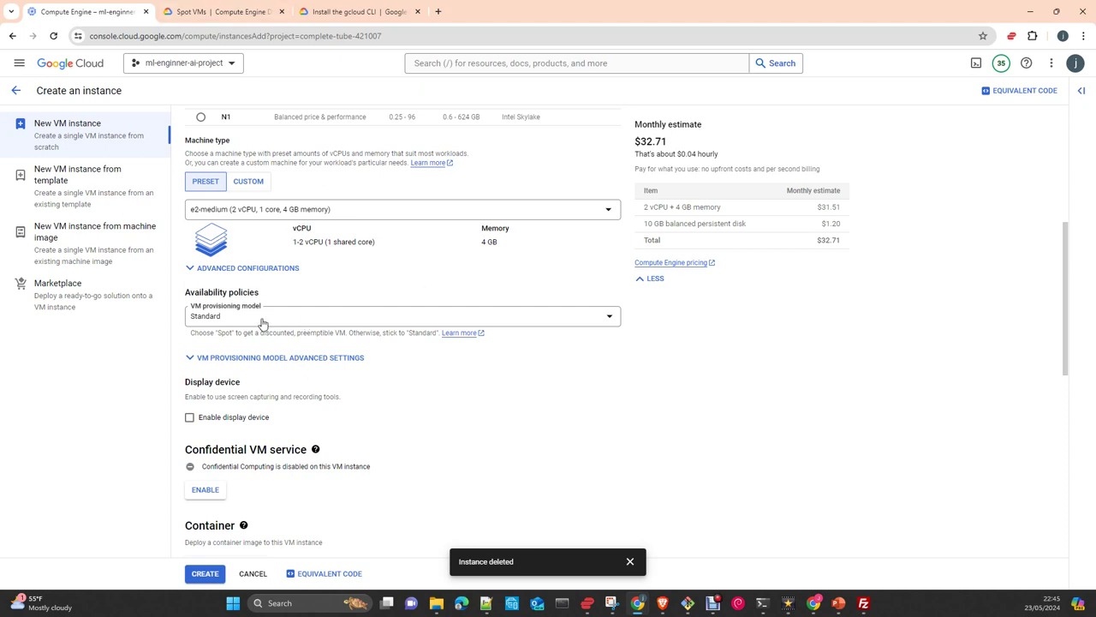
View the VM provisioning model options and the Spot VMs documentation page, and return to the instance form
left_click(263, 323)
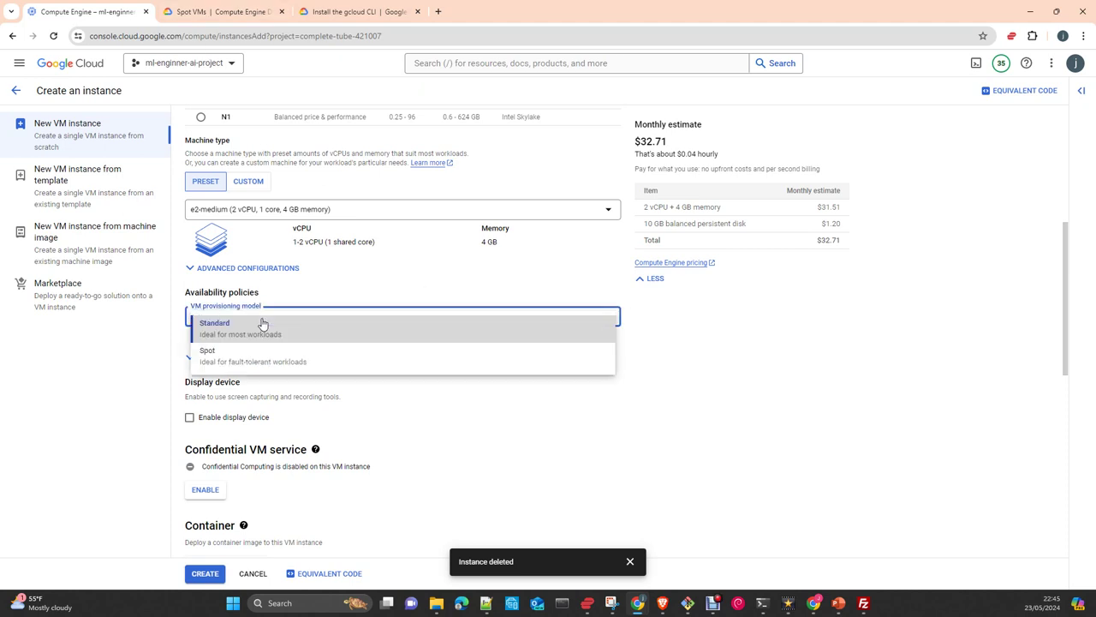
left_click(263, 323)
left_click(242, 15)
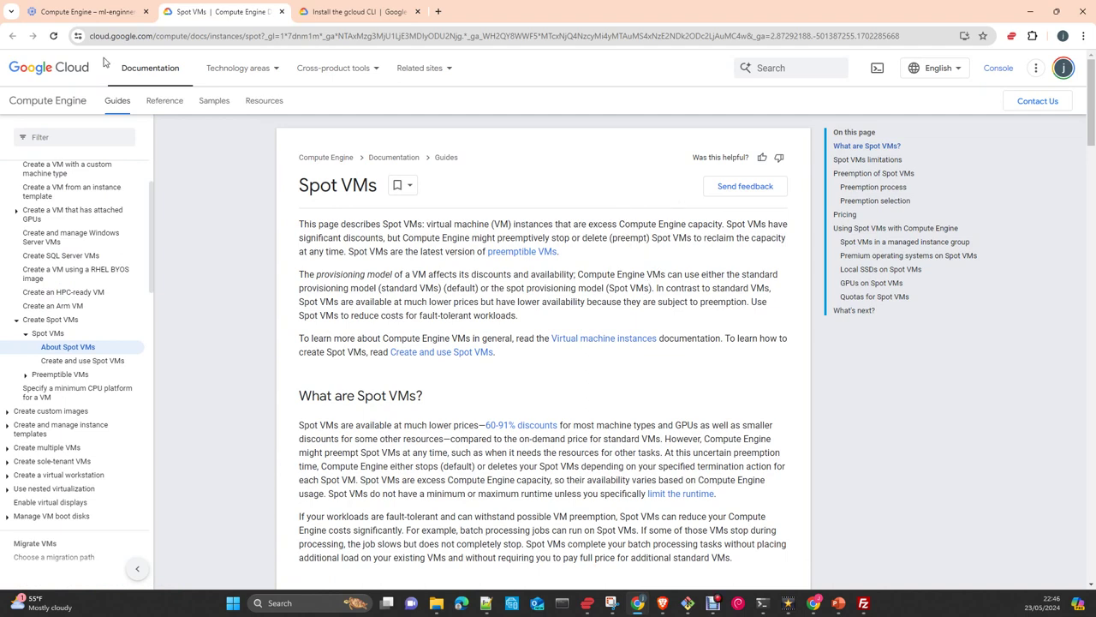
left_click(101, 20)
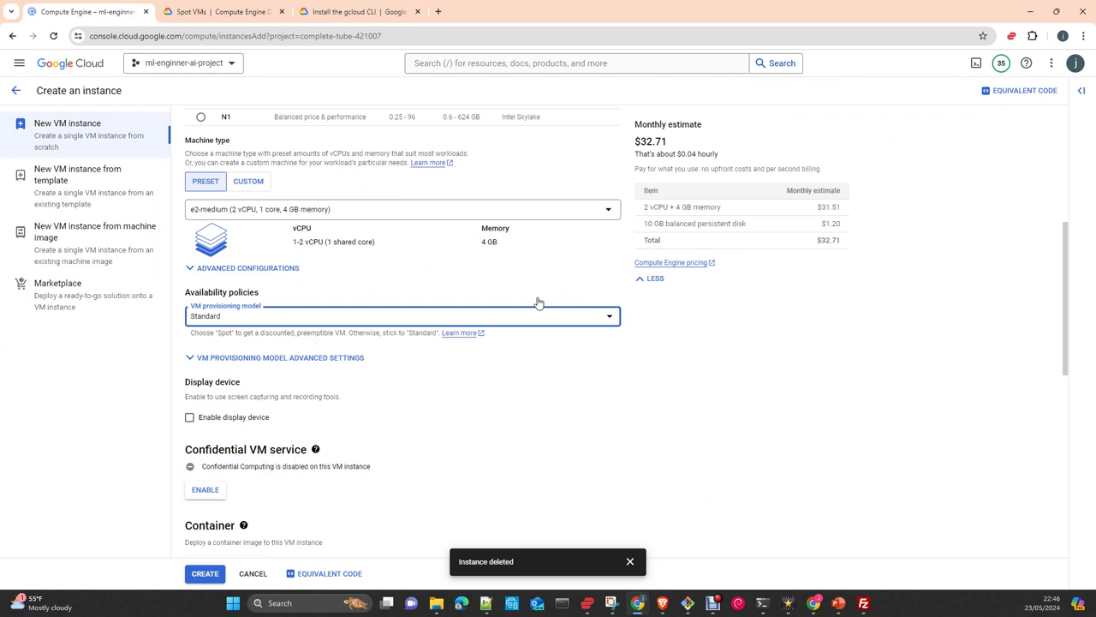
Try the Spot provisioning model to compare its monthly estimate, and switch back to Standard
left_click(320, 318)
left_click(255, 362)
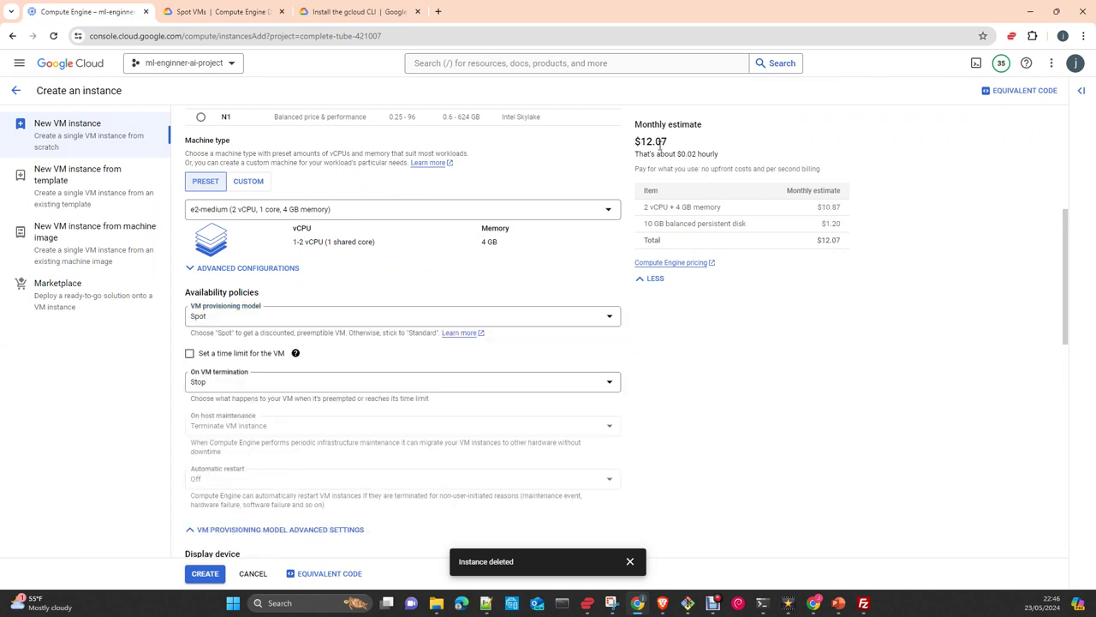
left_click(331, 316)
left_click(304, 330)
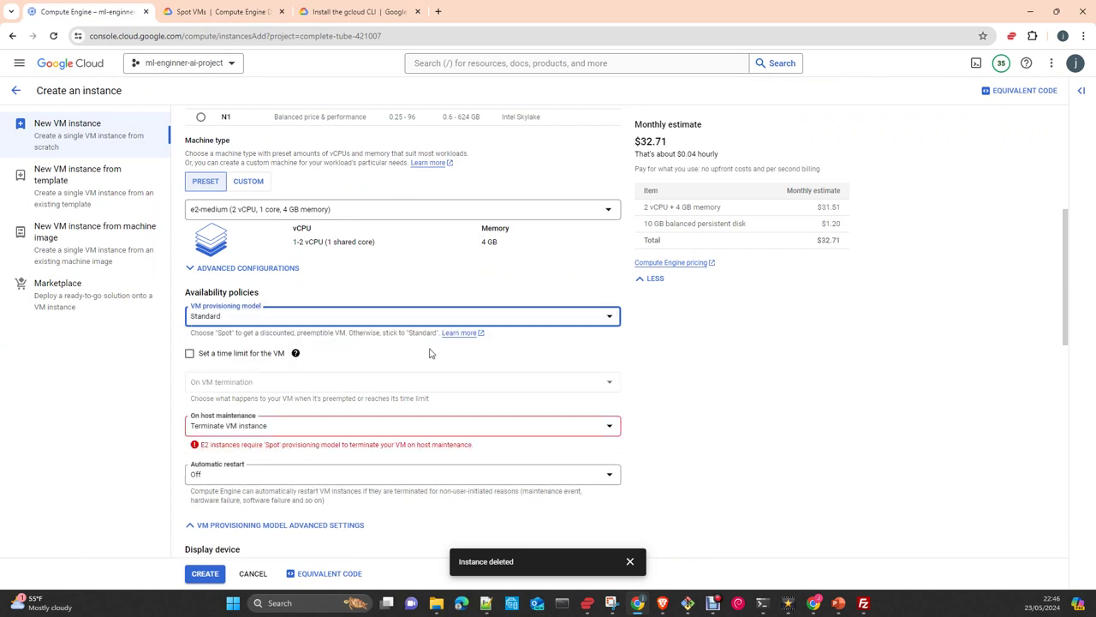
Set the on host maintenance policy to Migrate VM instance (Recommended)
scroll(657, 424, "down", 2)
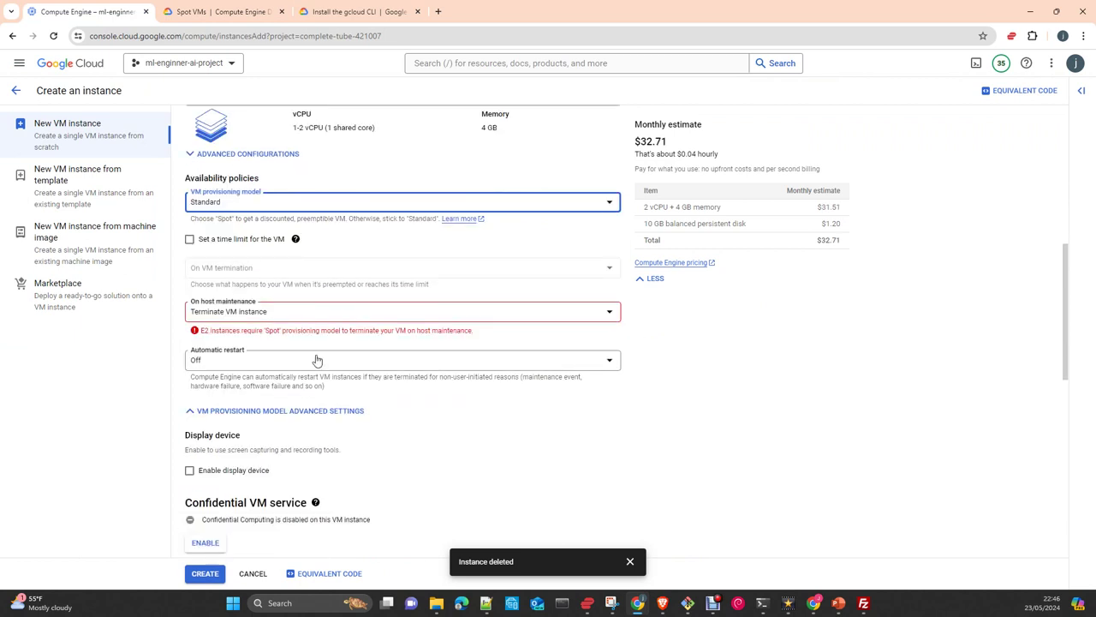
left_click(317, 316)
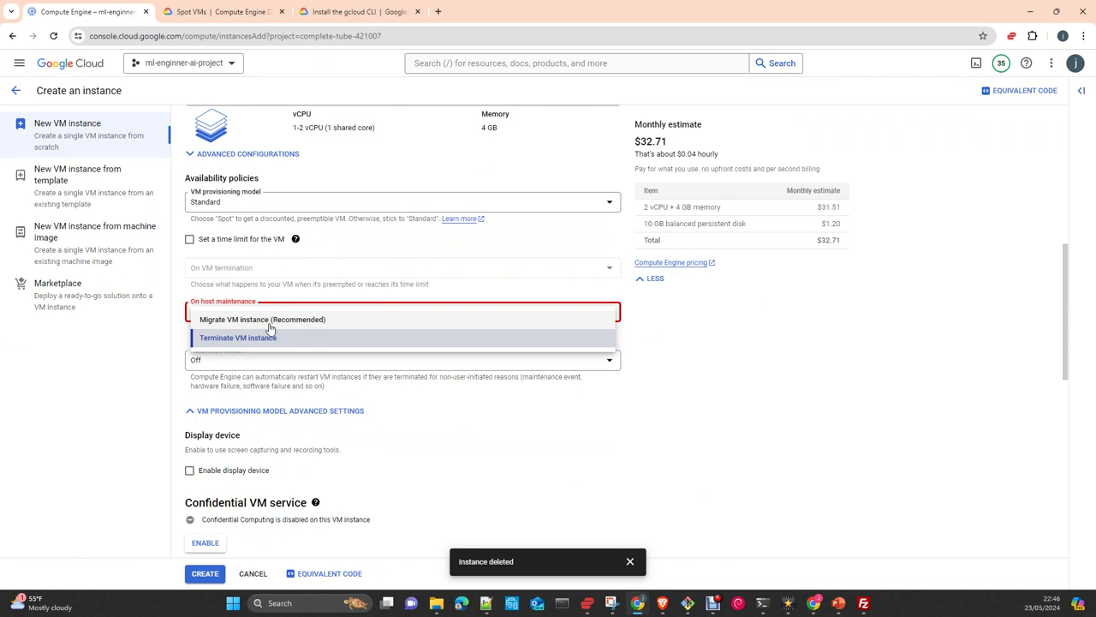
left_click(271, 324)
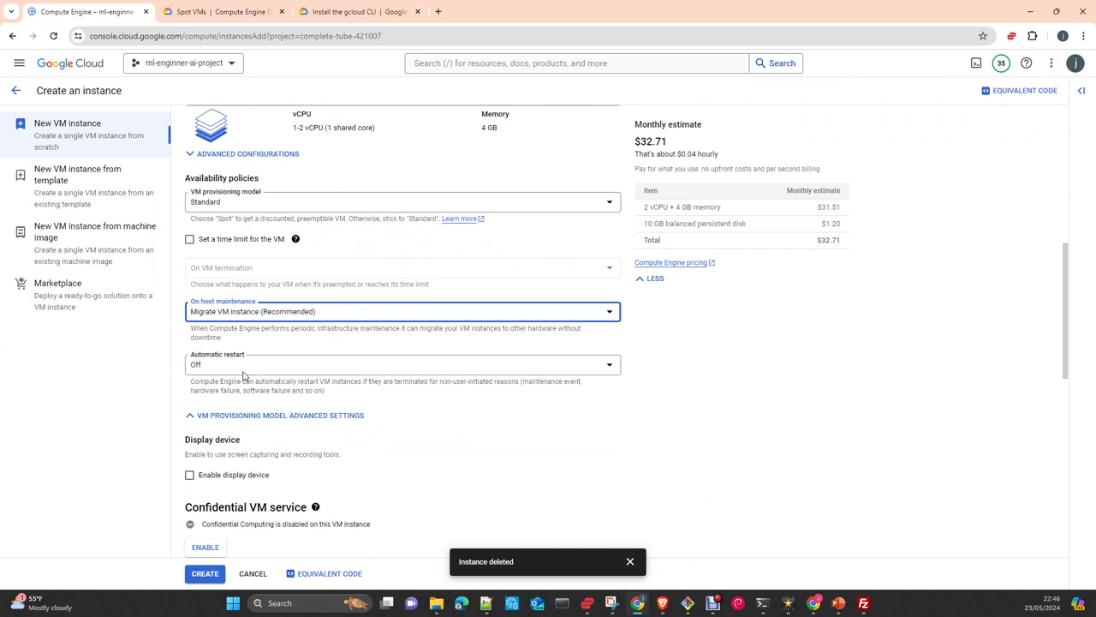
Examine the confidential VM, container and boot disk settings, including the available operating systems, and cancel the boot disk changes
scroll(419, 440, "down", 2)
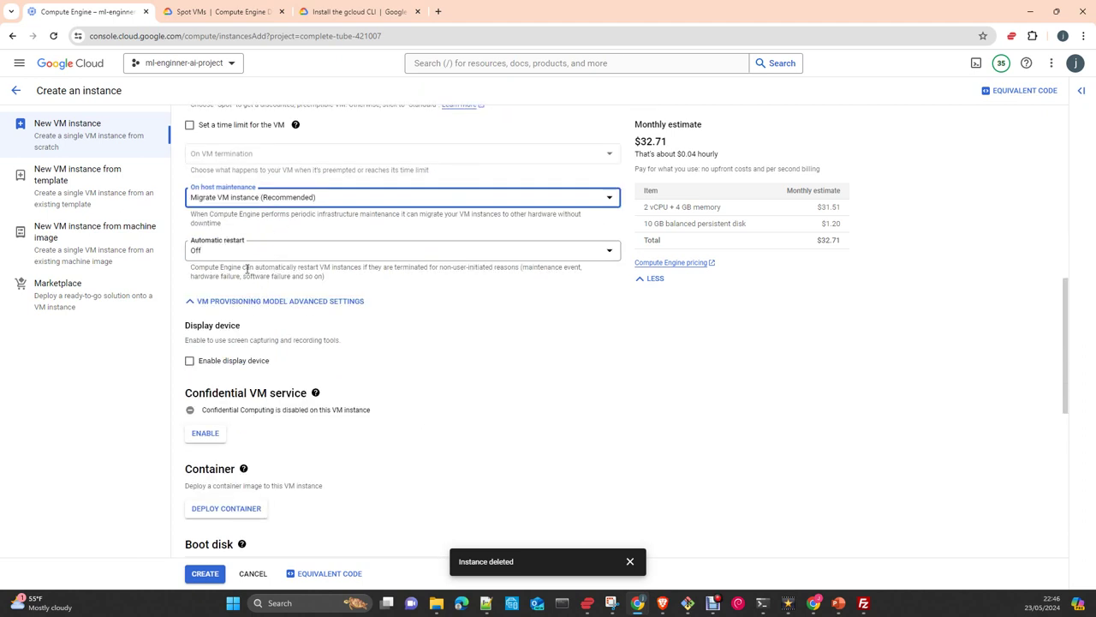
scroll(421, 387, "down", 2)
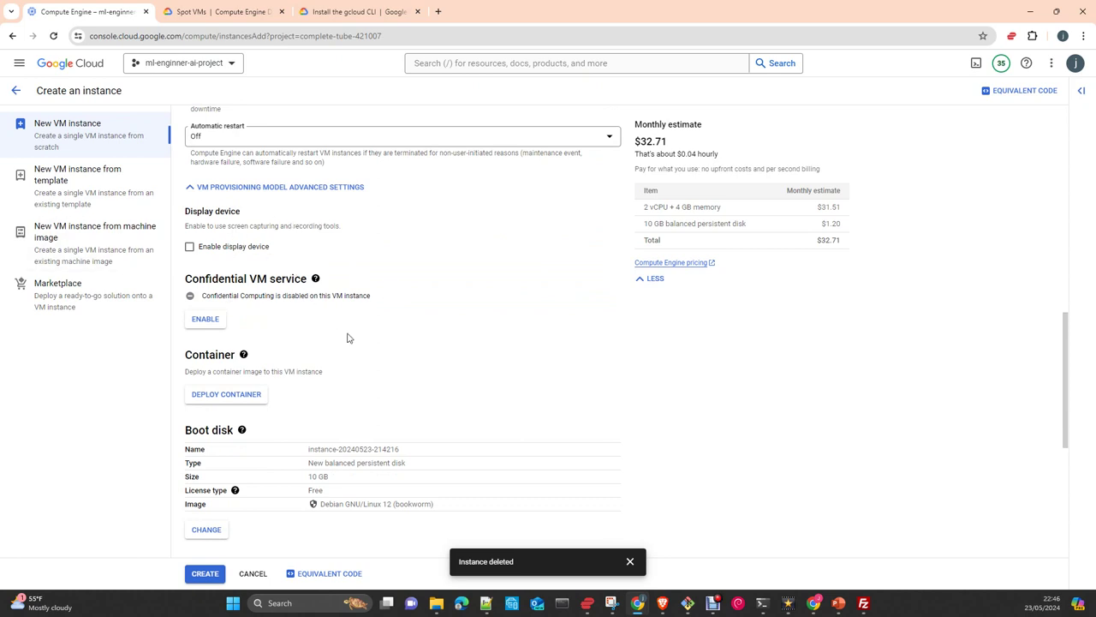
scroll(314, 343, "down", 1)
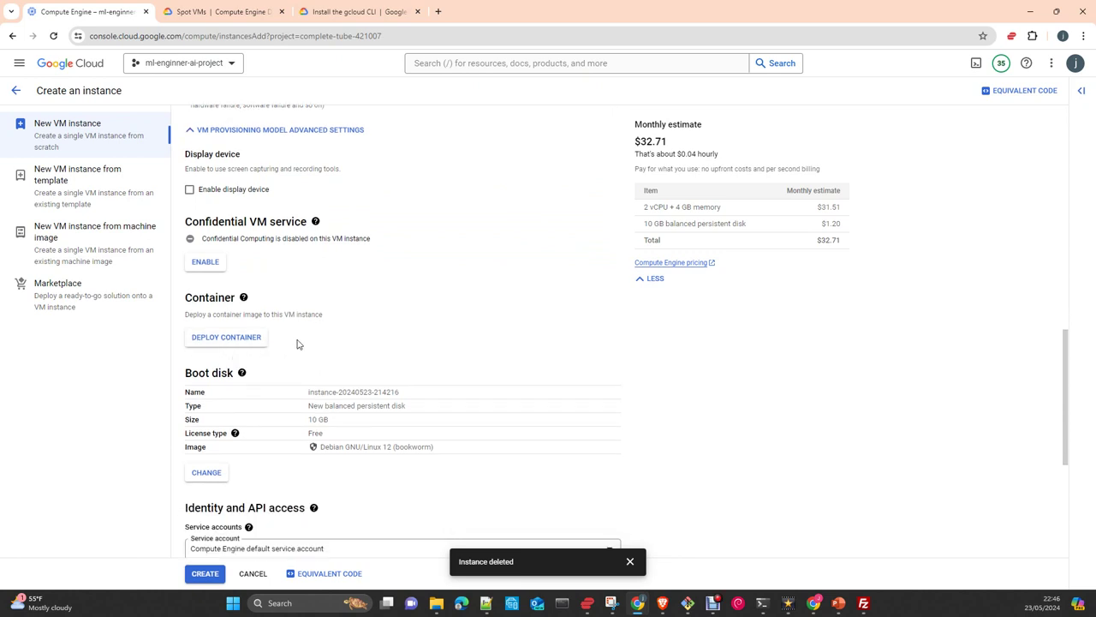
scroll(298, 343, "down", 1)
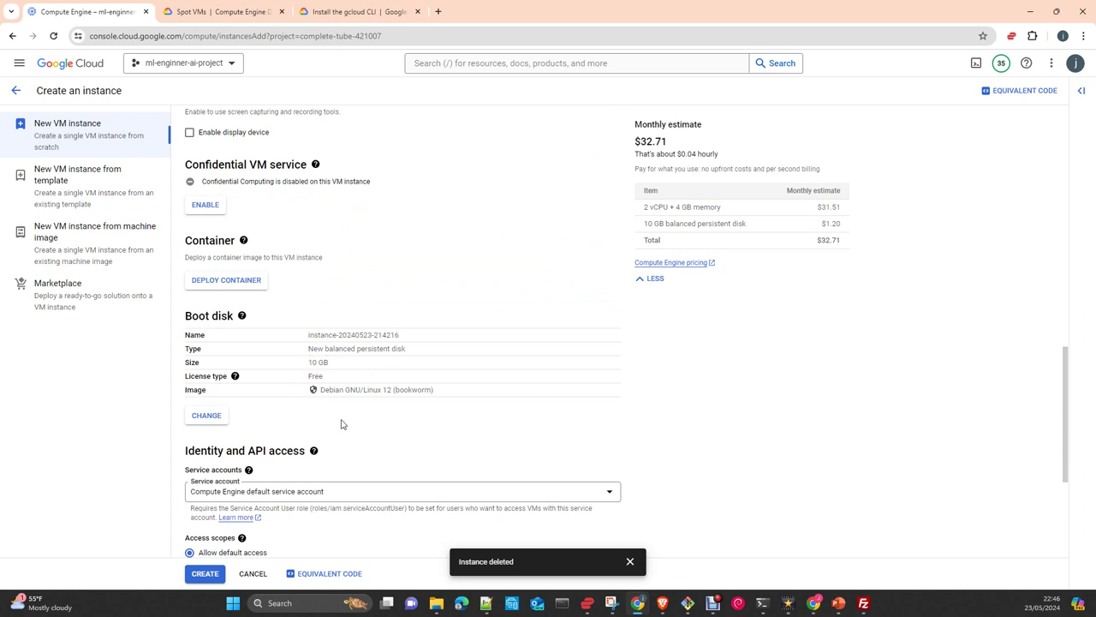
scroll(343, 423, "down", 1)
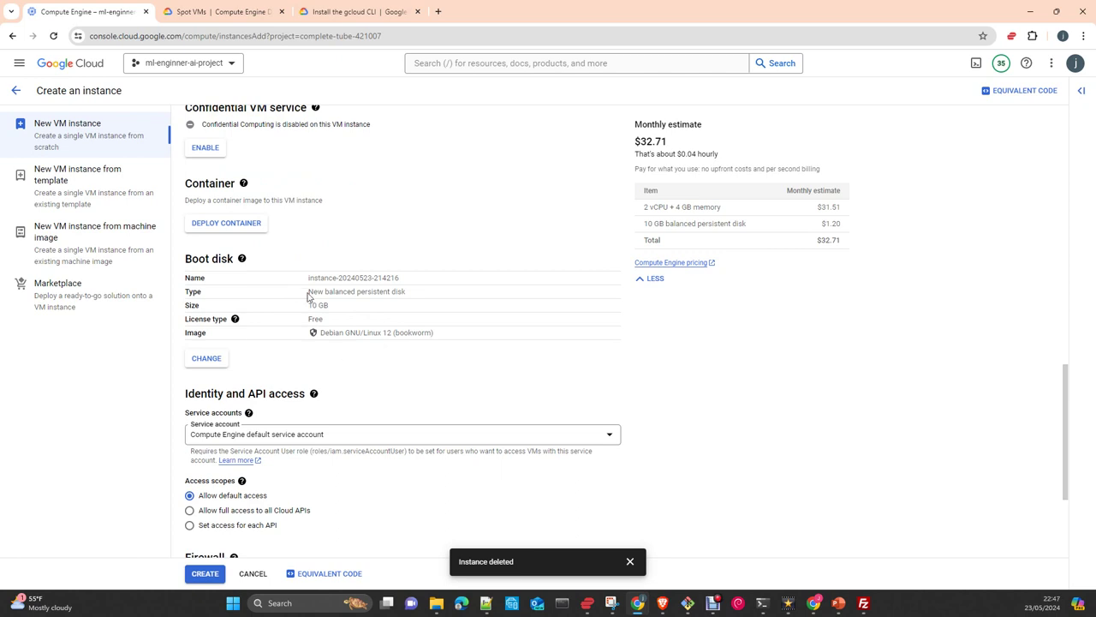
left_click(210, 363)
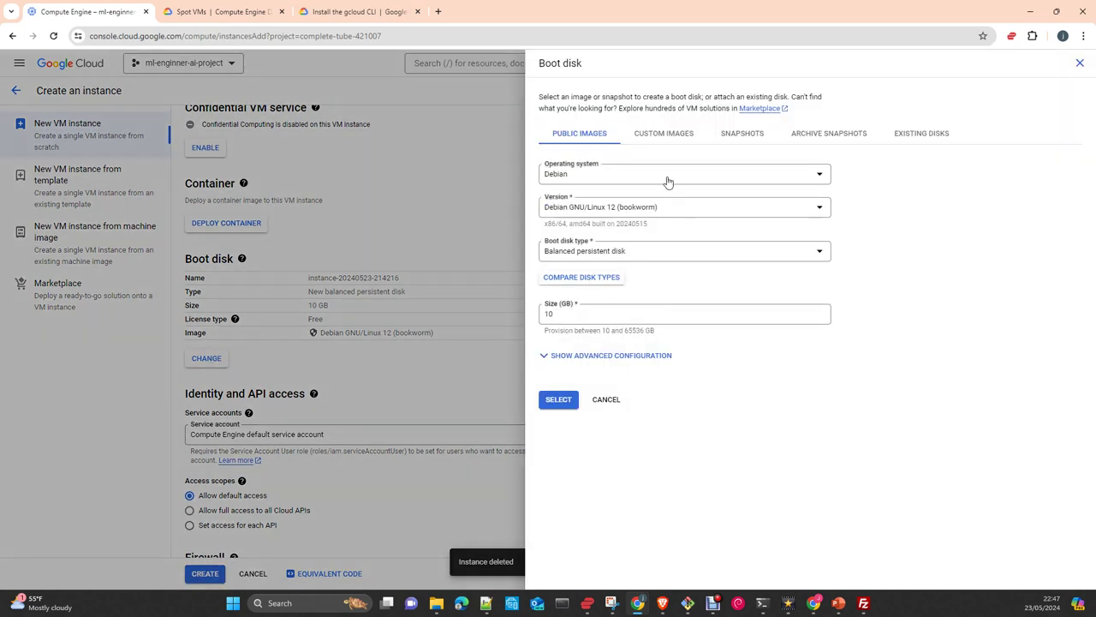
left_click(649, 174)
scroll(678, 279, "down", 3)
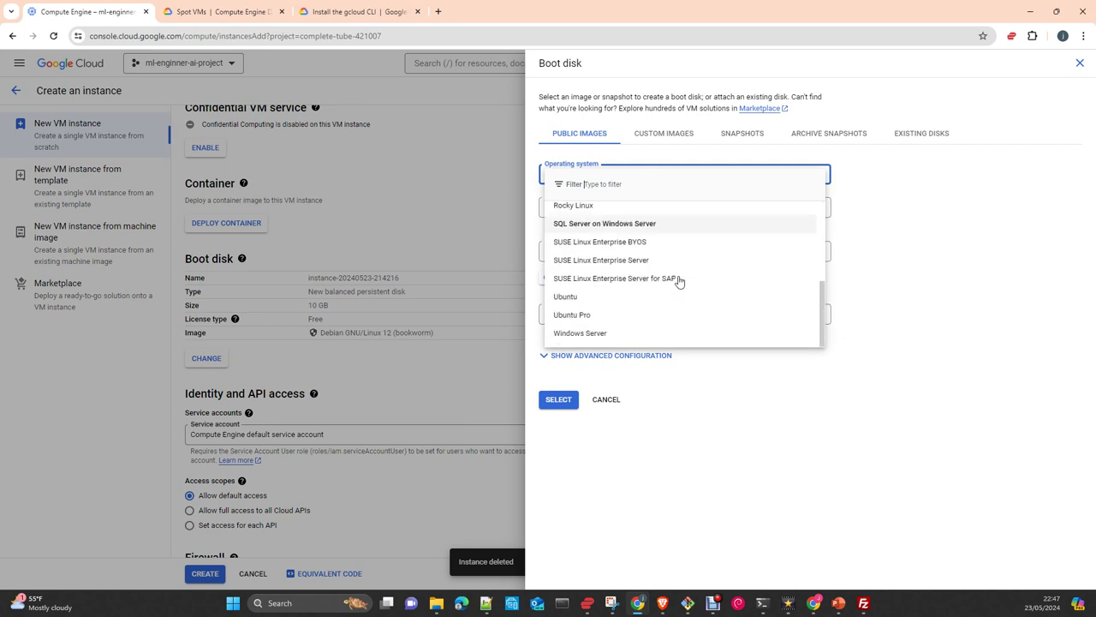
left_click(758, 410)
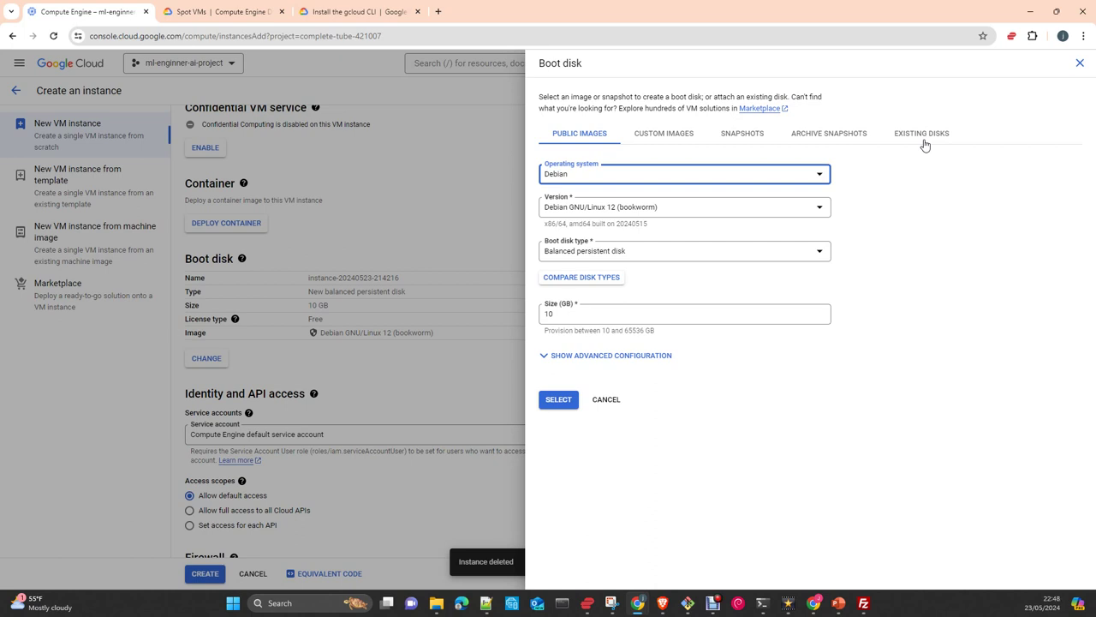
left_click(604, 400)
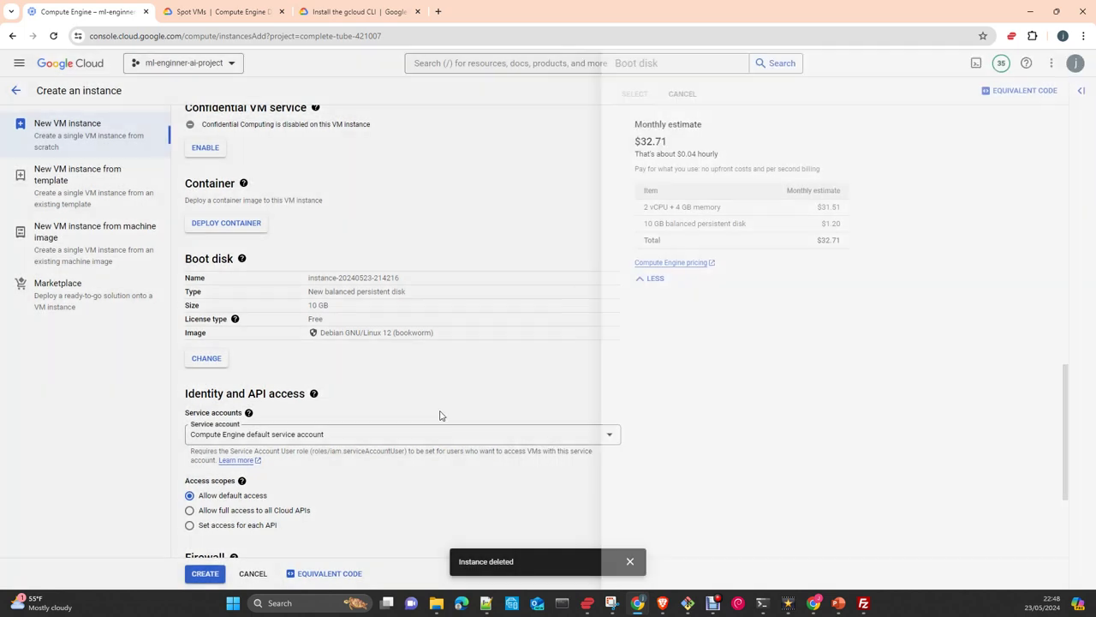
Try the access scope for full access to all Cloud APIs, and restore Allow default access
scroll(448, 410, "down", 3)
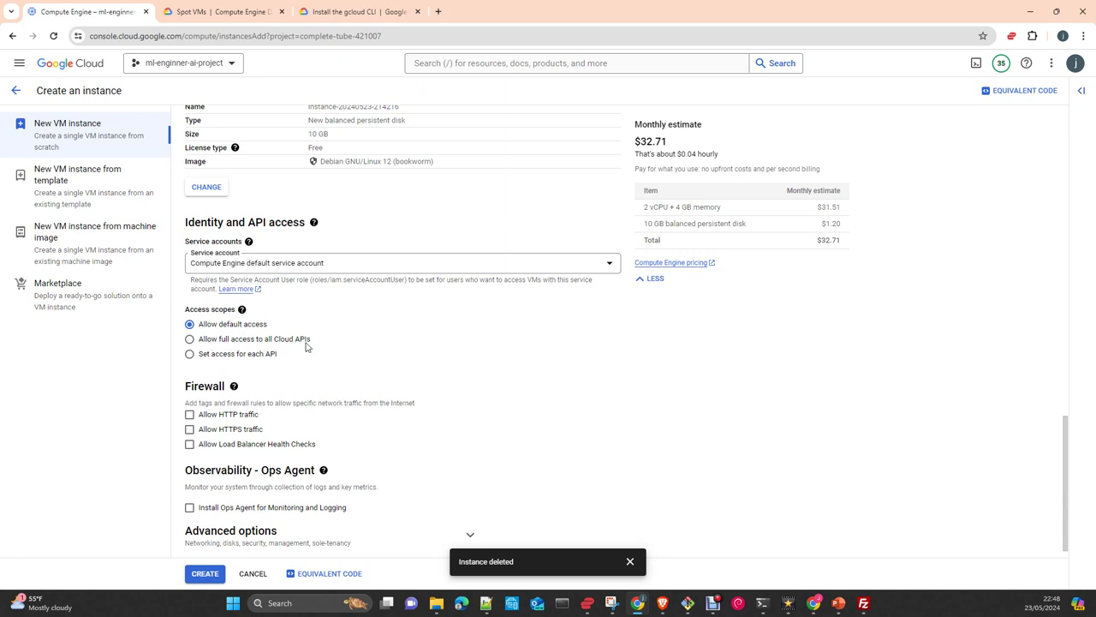
left_click(191, 340)
left_click(198, 328)
Expand the instance's Advanced options to show the networking and related sections
scroll(418, 354, "down", 1)
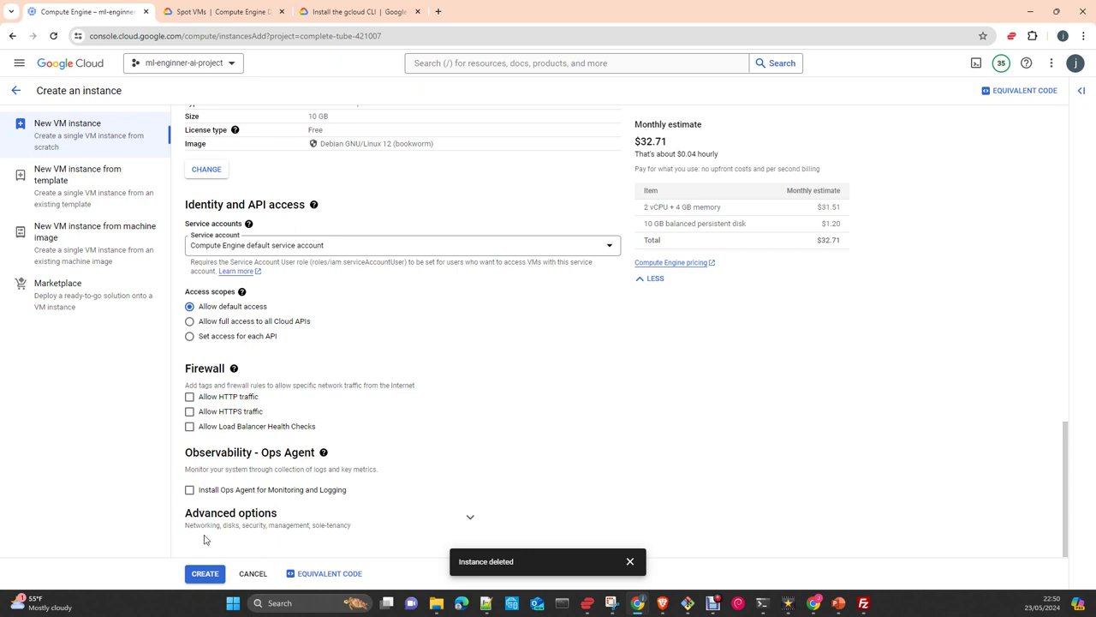
left_click(296, 512)
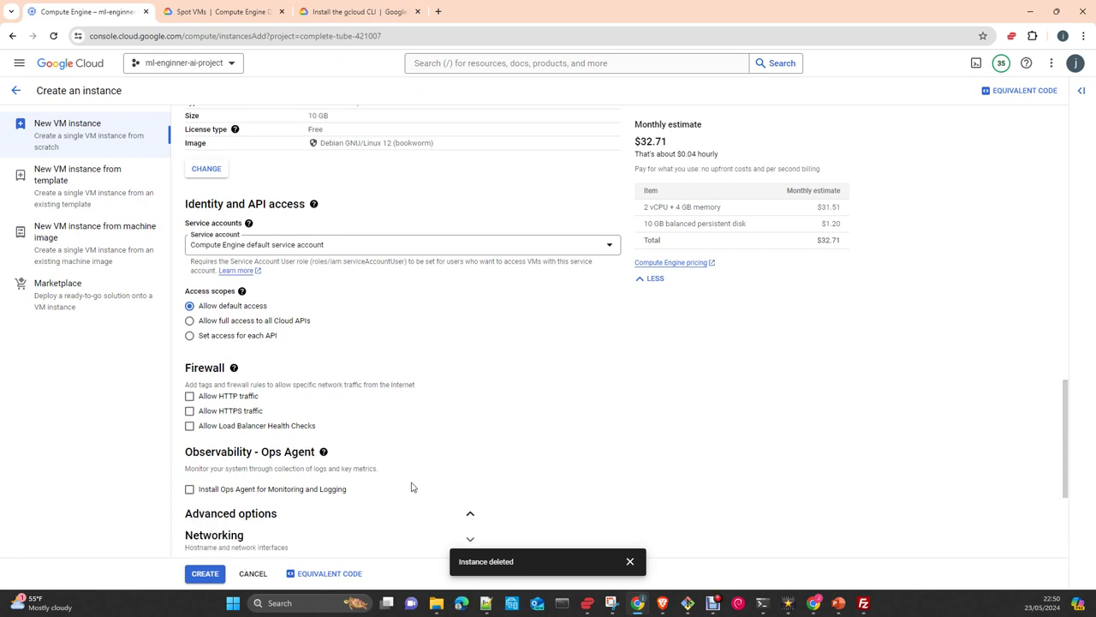
Examine the instance's networking options, including hostname, IP forwarding, network performance and network interfaces
scroll(257, 484, "down", 2)
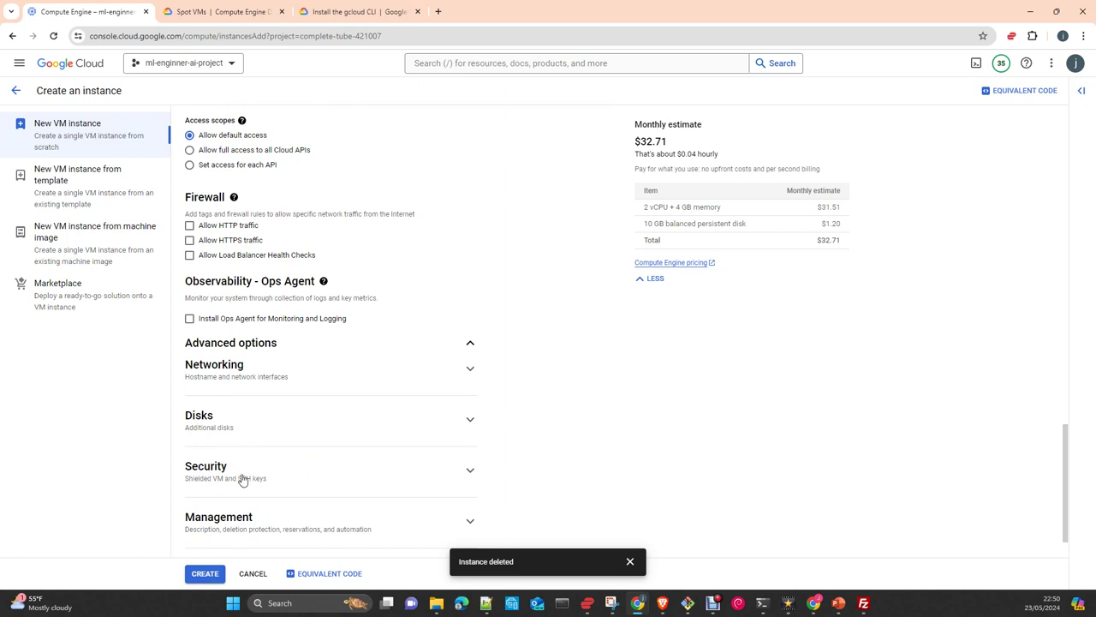
left_click(285, 383)
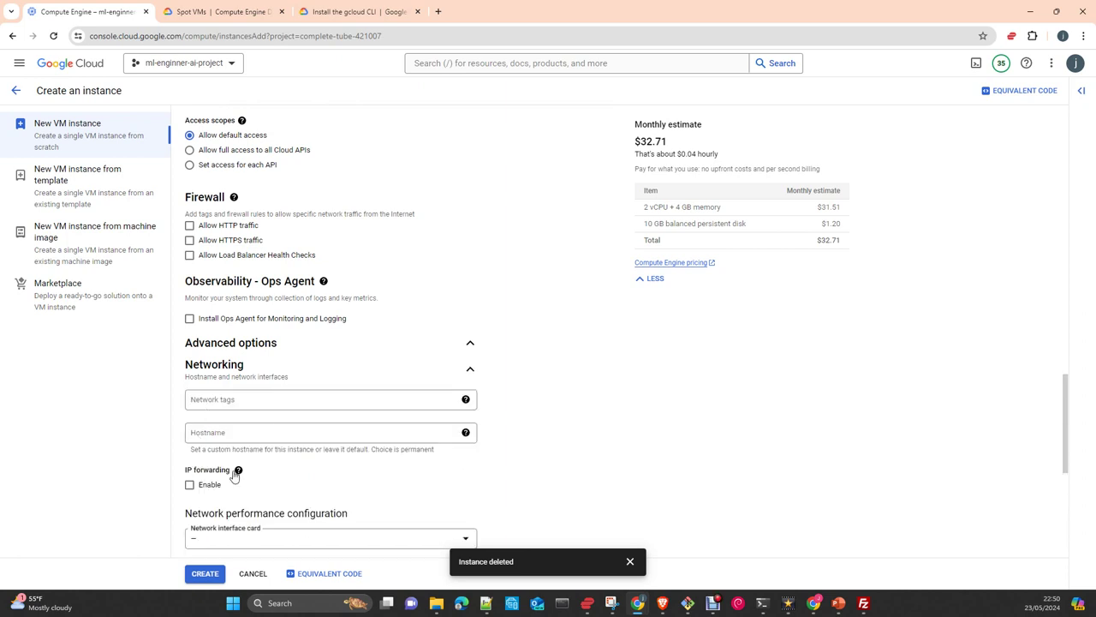
scroll(617, 457, "down", 2)
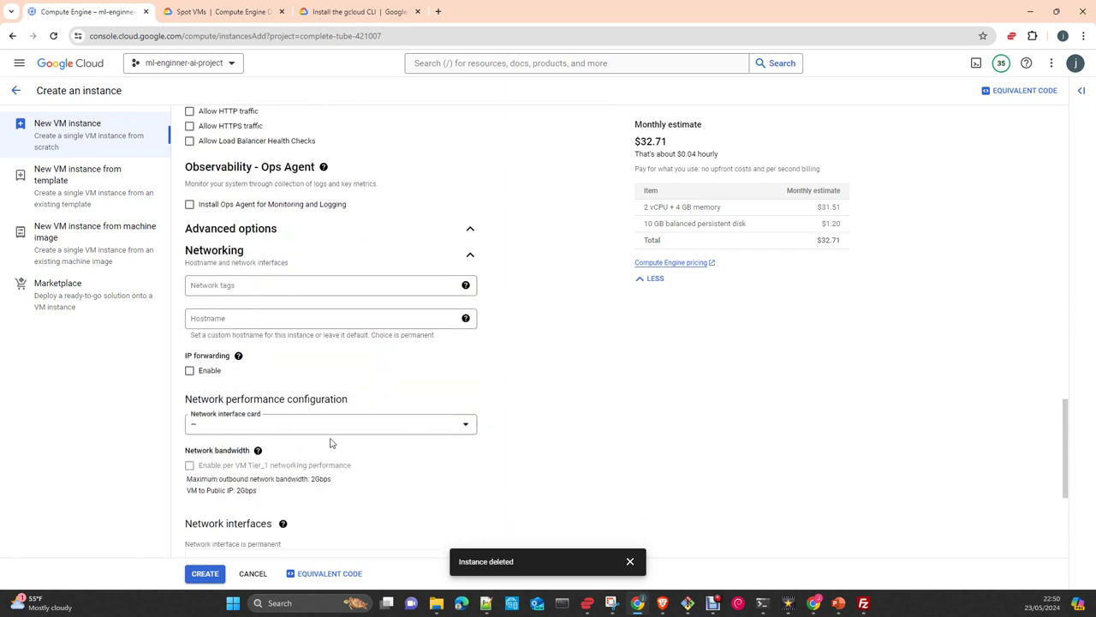
scroll(309, 460, "down", 2)
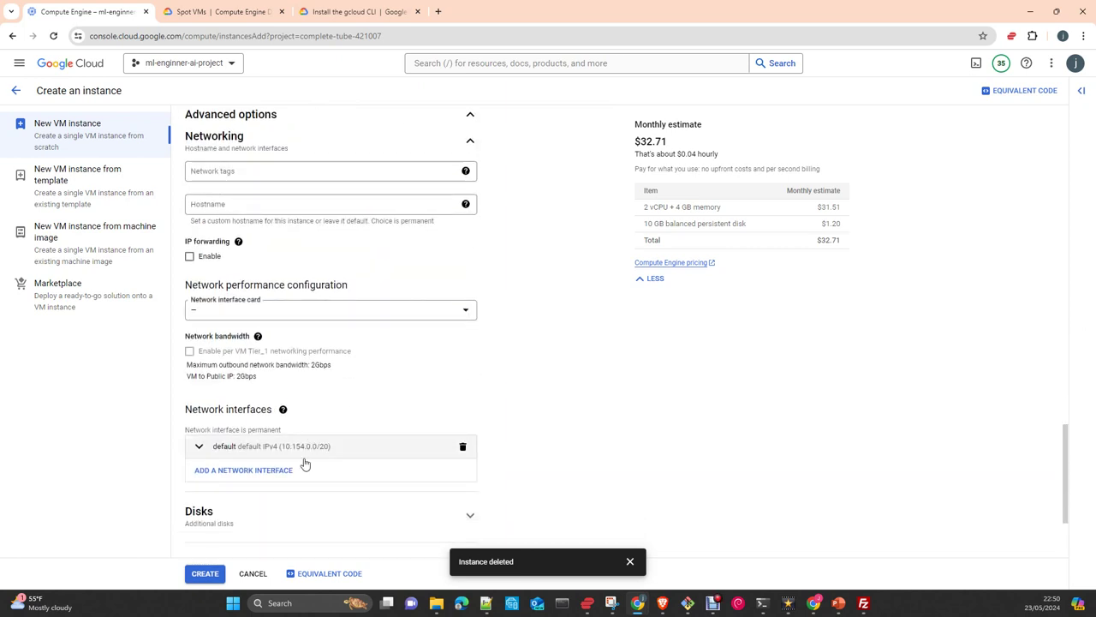
scroll(305, 460, "down", 2)
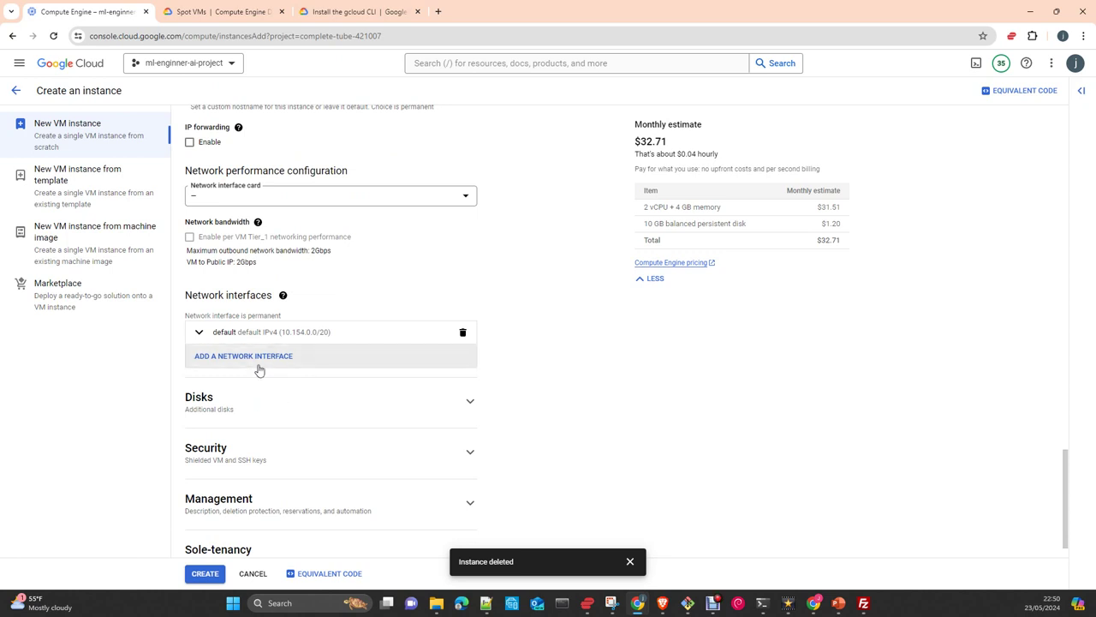
mouse_move(321, 240)
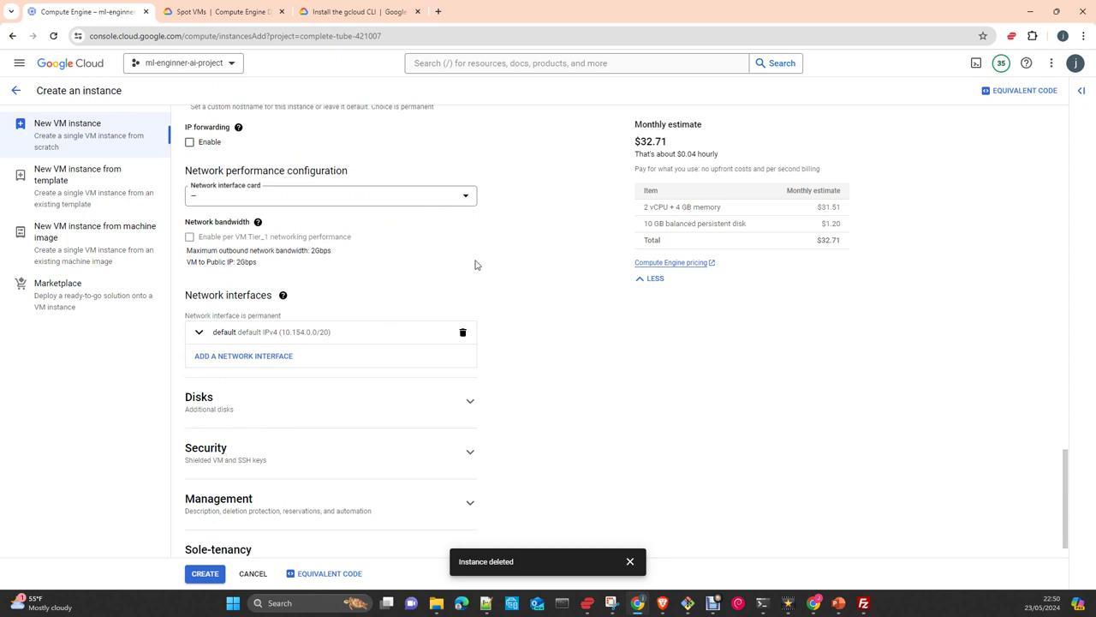
Examine the instance's security and VM access, management and sole-tenancy settings
left_click(218, 454)
scroll(232, 461, "down", 3)
left_click(214, 430)
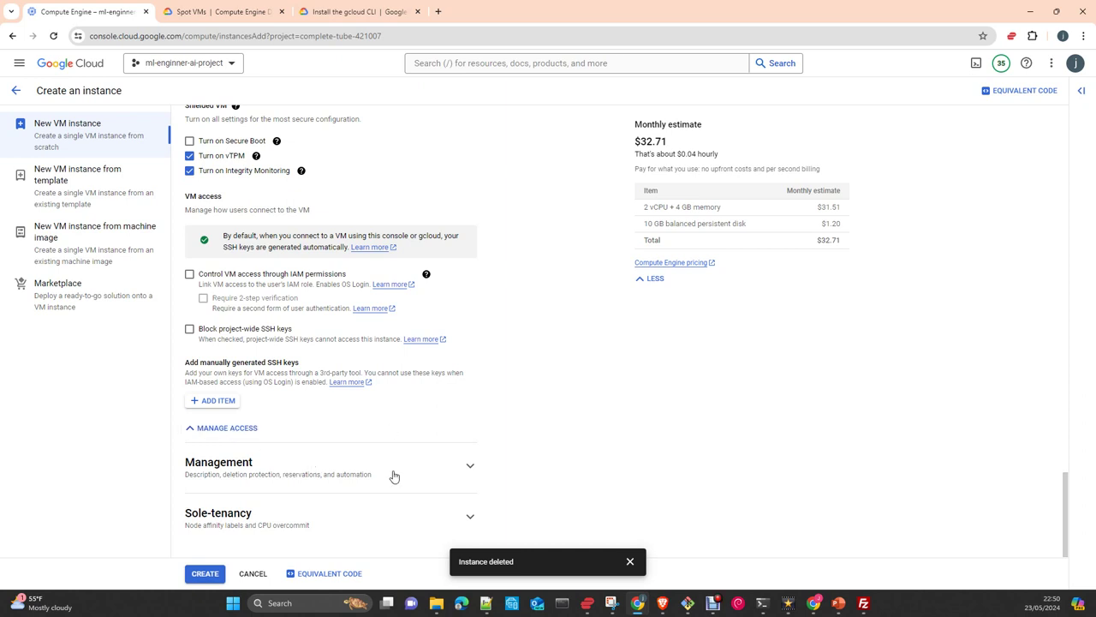
left_click(348, 466)
scroll(347, 465, "down", 5)
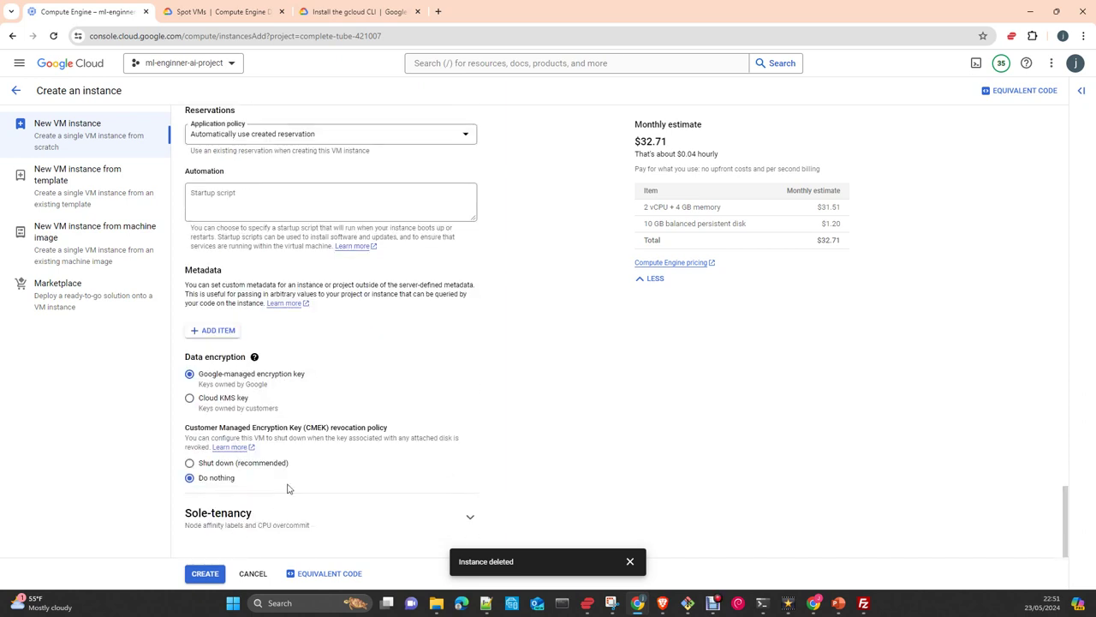
left_click(251, 519)
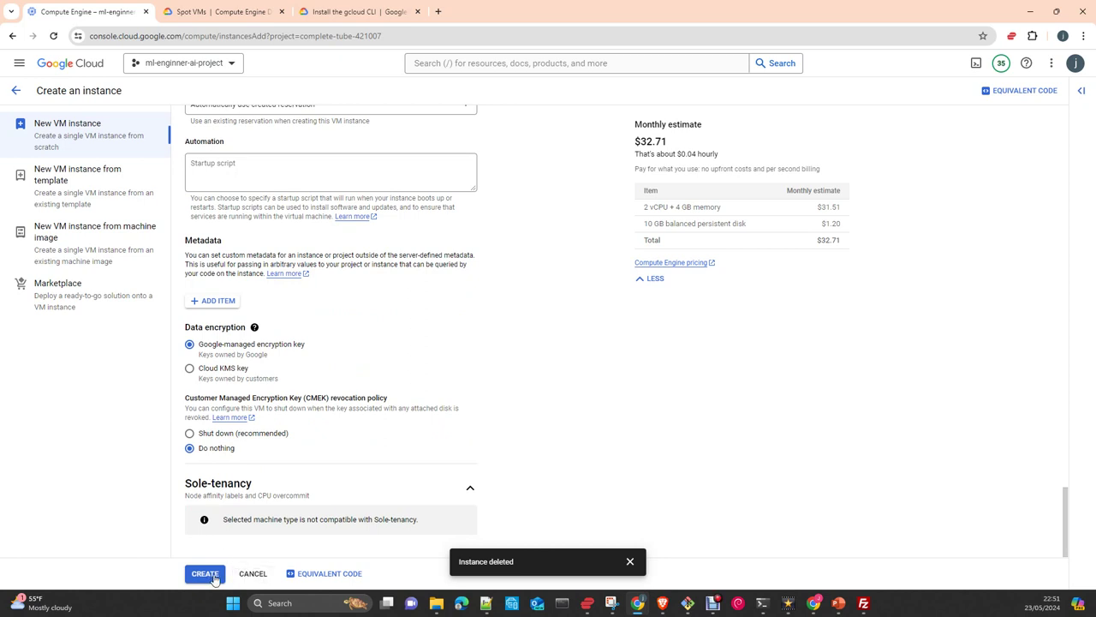
Collapse the Management and Sole-tenancy sections, dismiss the deletion notification and create the VM instance
scroll(433, 507, "up", 5)
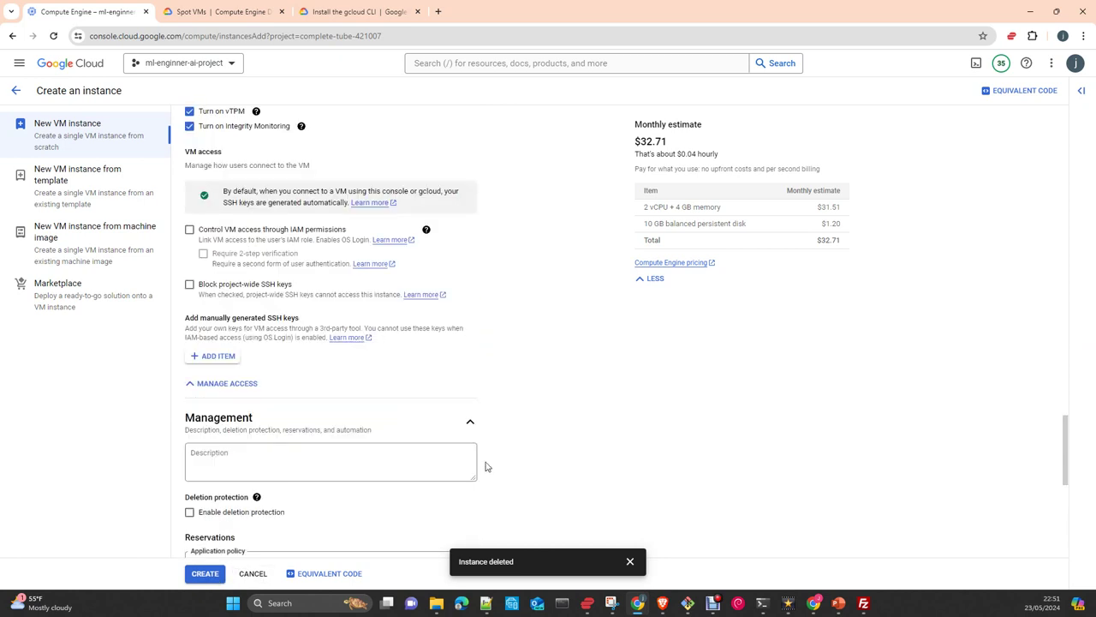
left_click(469, 429)
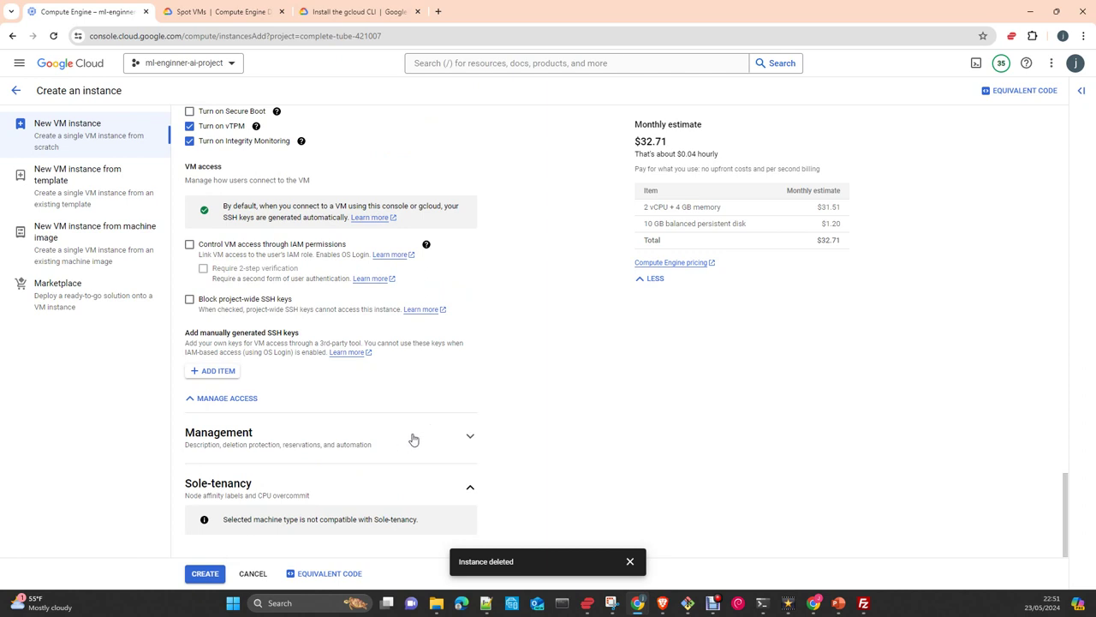
left_click(629, 561)
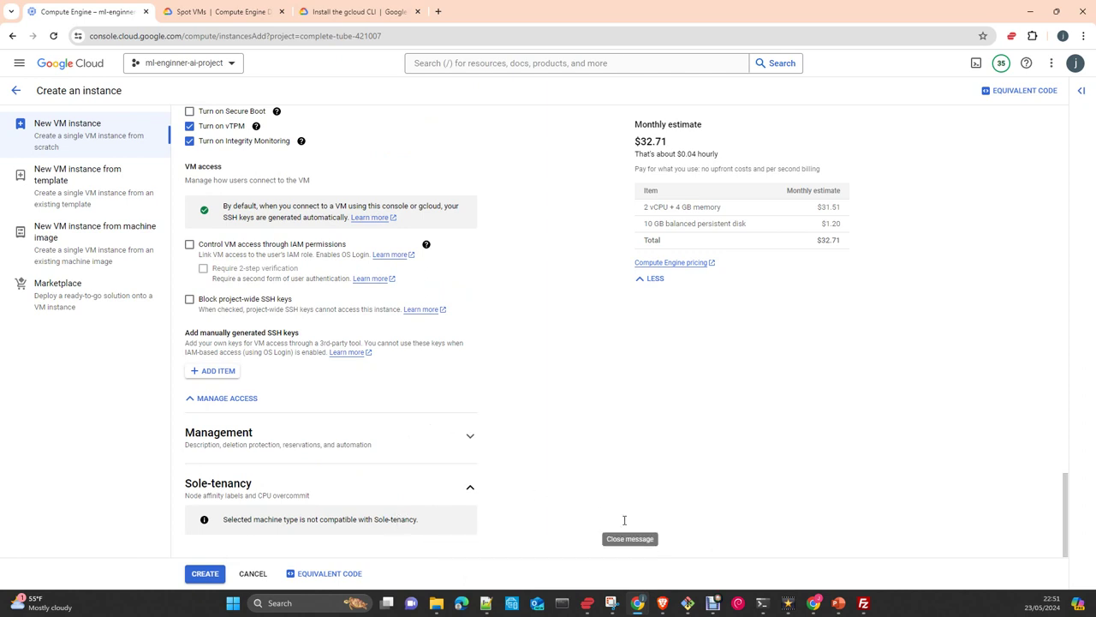
left_click(470, 487)
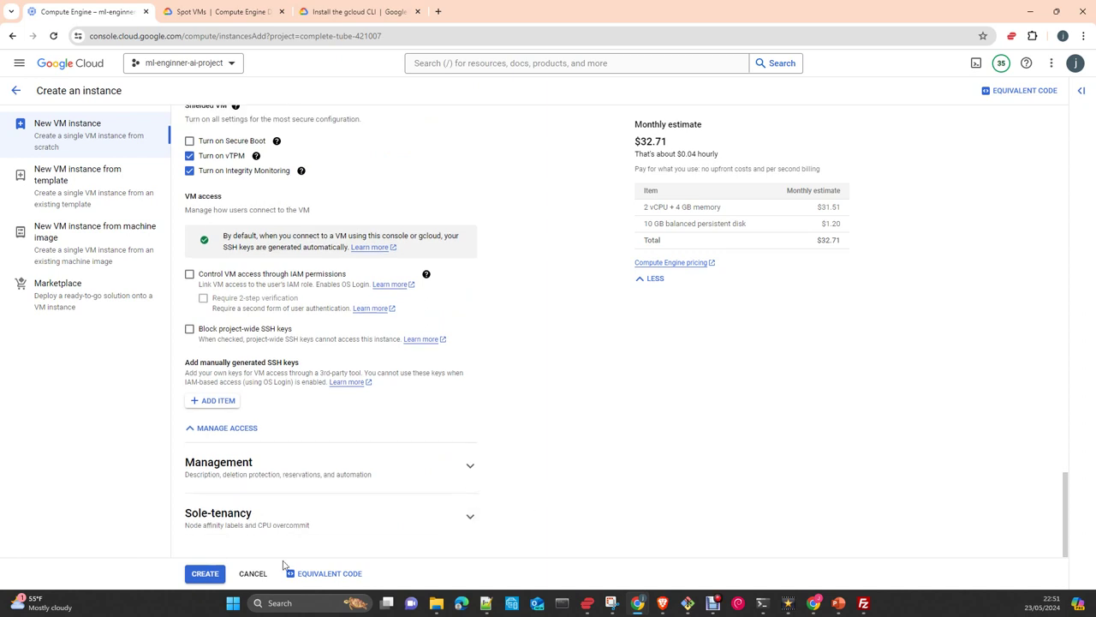
left_click(210, 575)
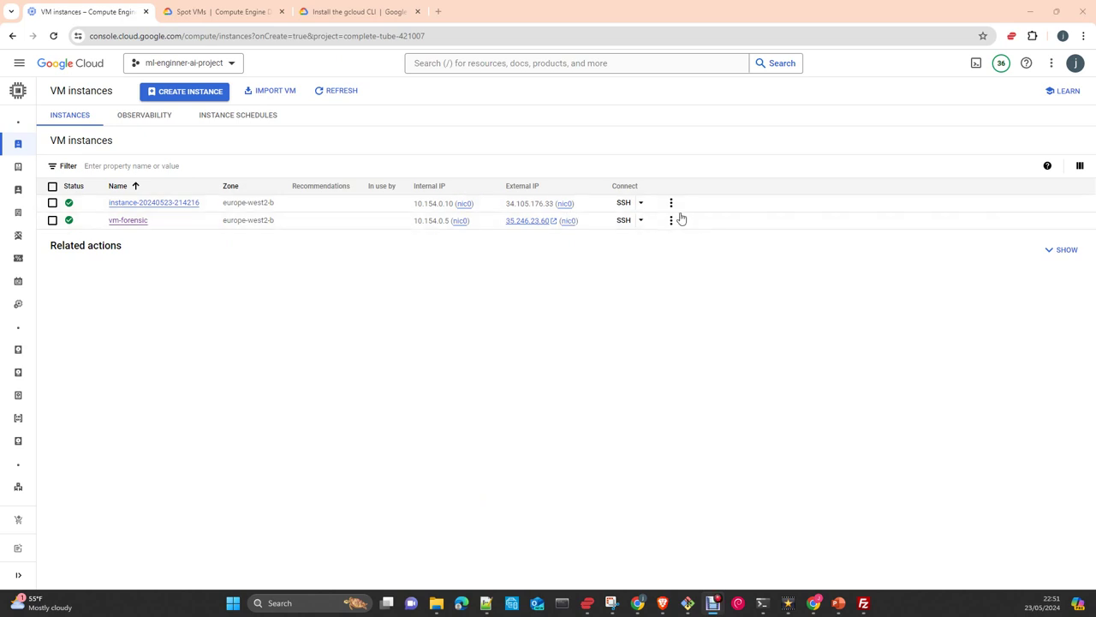
Open the new instance for editing, examine its machine, networking, storage, security and management settings, and return to its details without saving
left_click(163, 203)
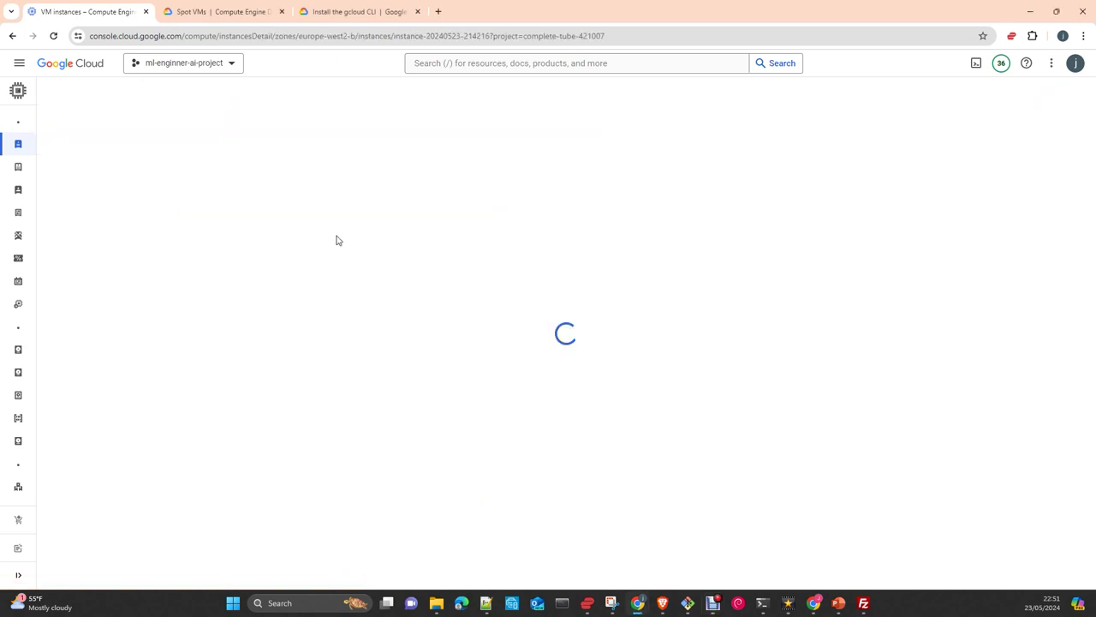
left_click(246, 92)
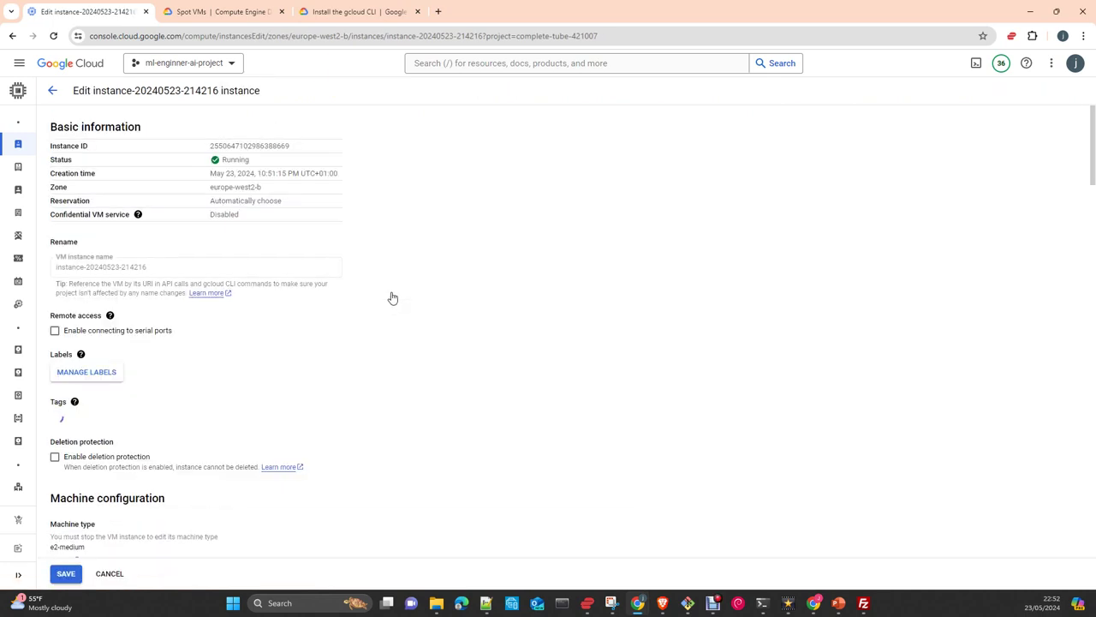
scroll(392, 298, "down", 5)
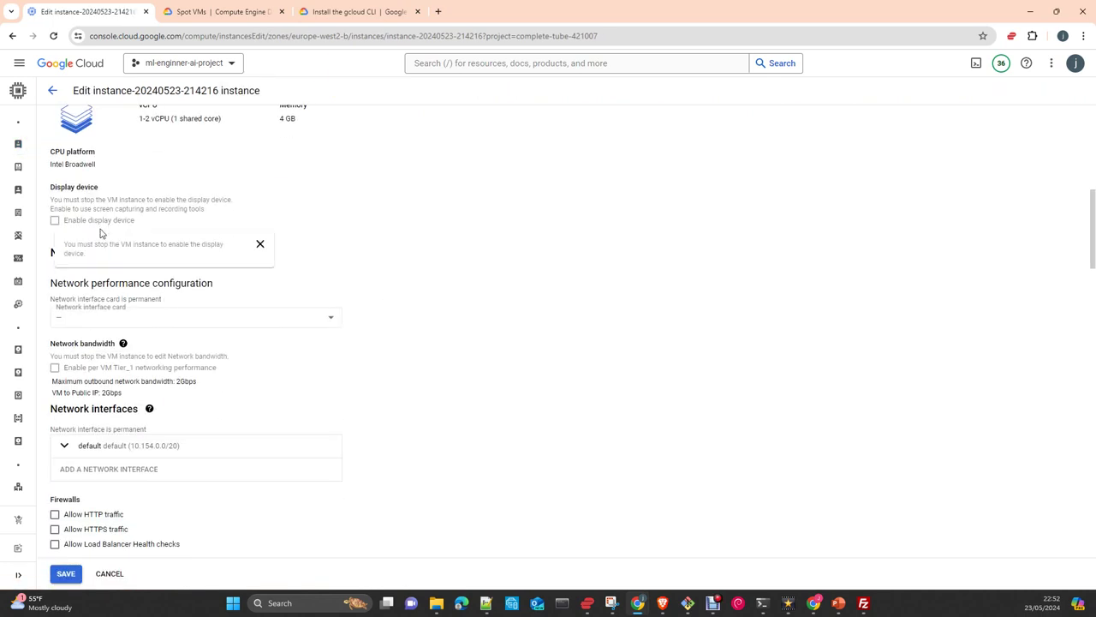
scroll(365, 360, "down", 5)
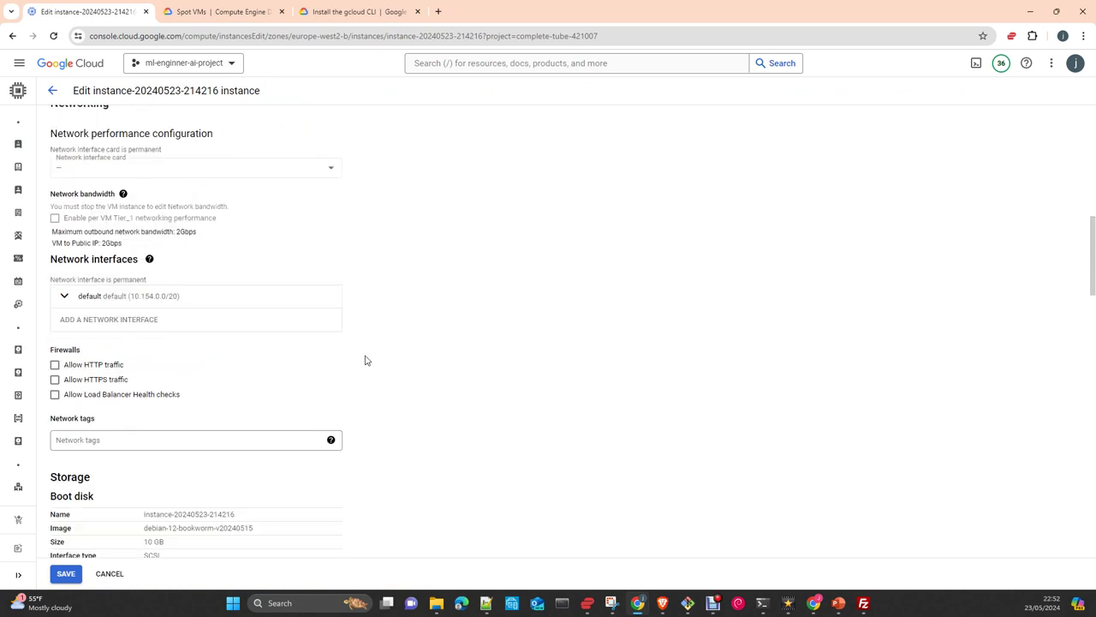
scroll(317, 368, "down", 3)
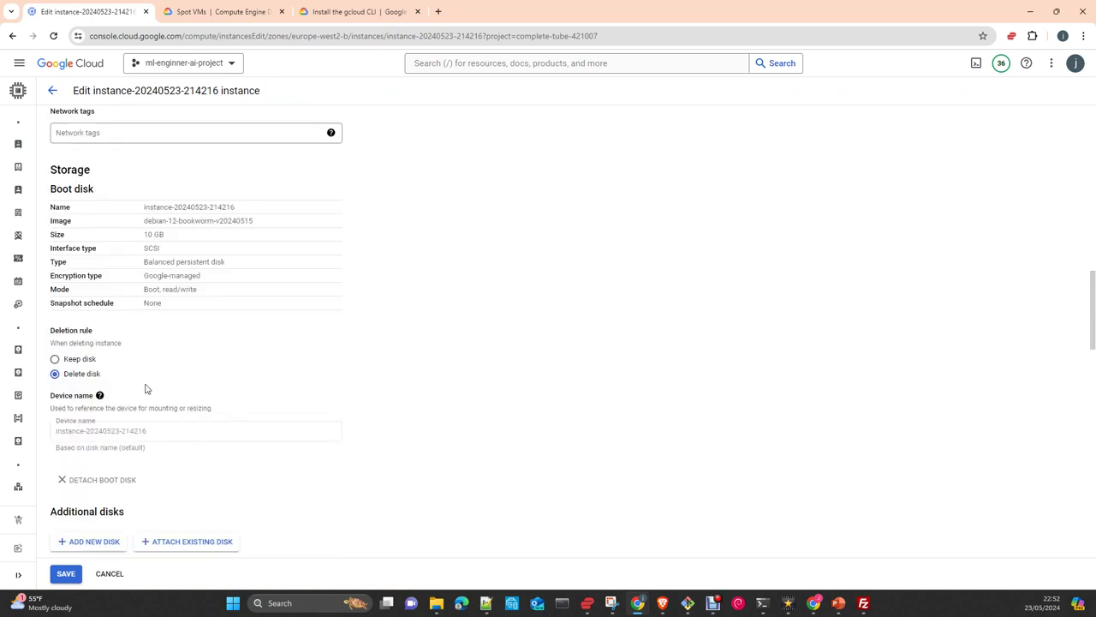
scroll(309, 407, "down", 2)
scroll(309, 406, "down", 4)
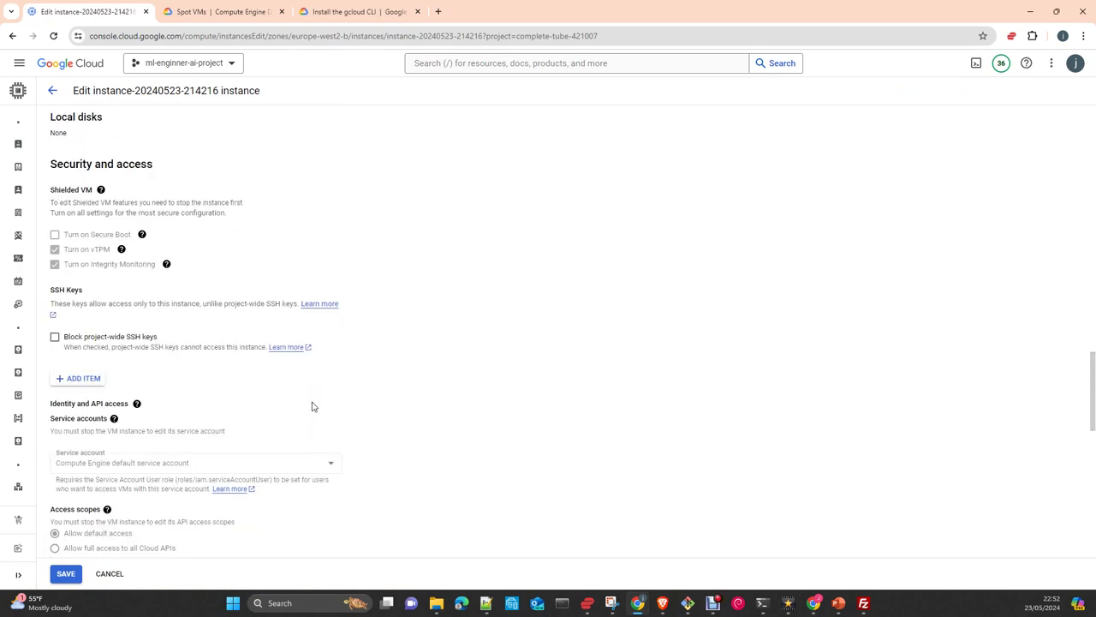
scroll(312, 406, "down", 2)
scroll(314, 396, "down", 3)
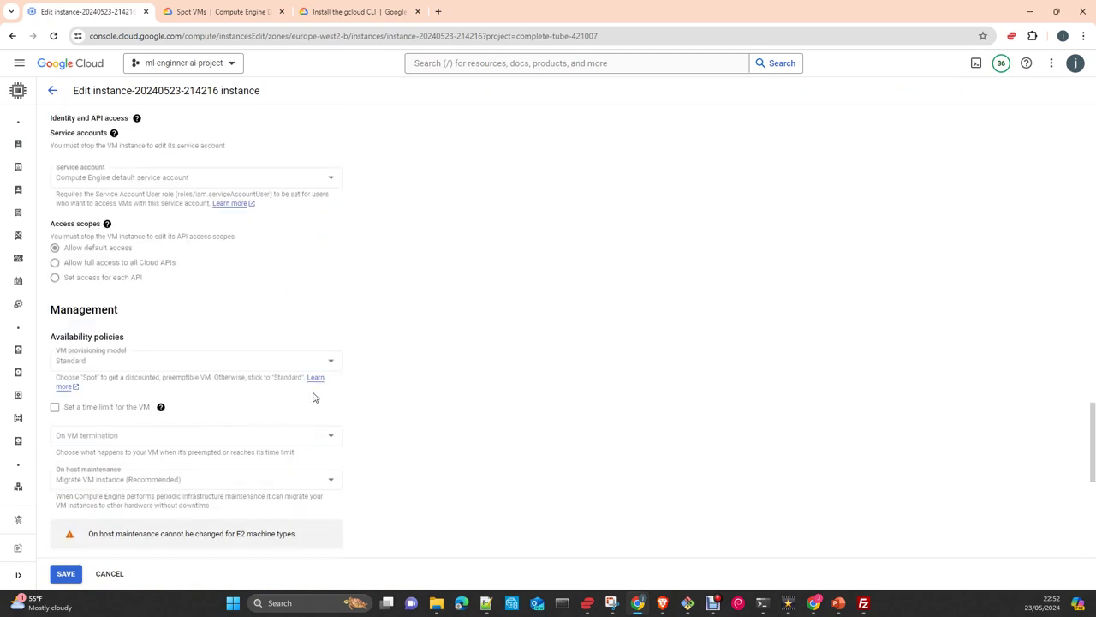
scroll(313, 397, "down", 2)
scroll(564, 438, "down", 3)
scroll(565, 438, "up", 4)
scroll(567, 437, "up", 15)
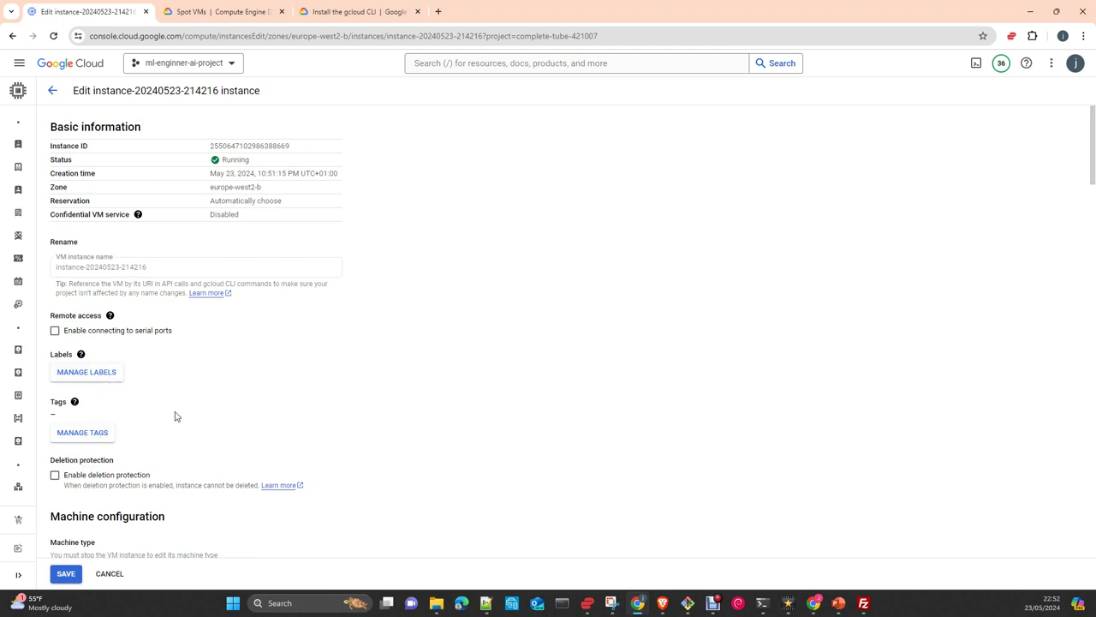
mouse_move(58, 97)
left_click(54, 91)
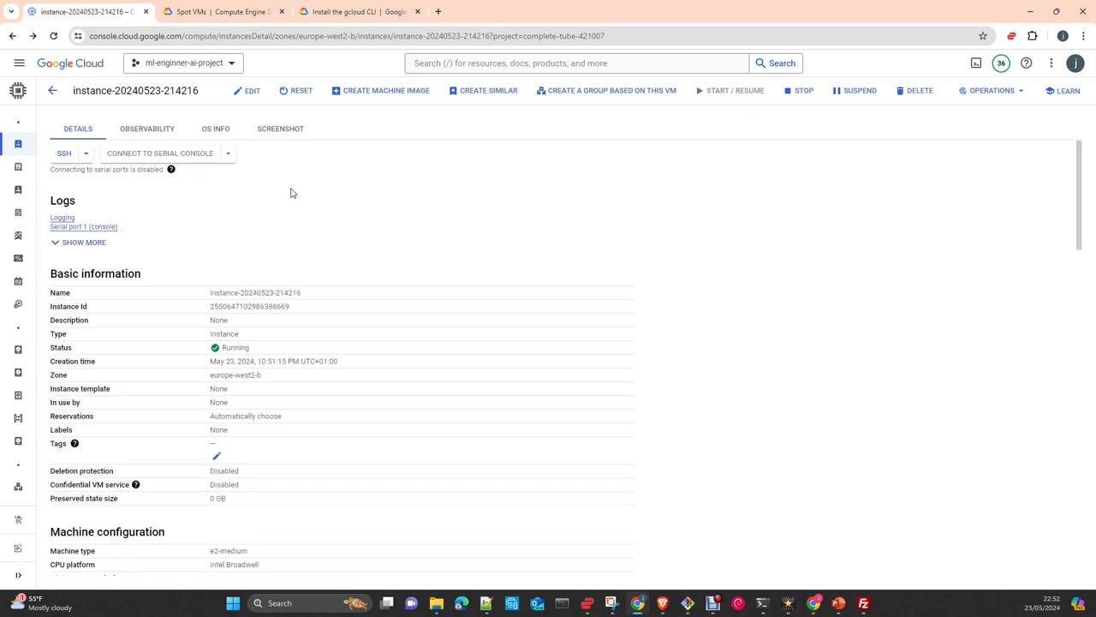
Open an SSH session to the instance in a browser window, and return to the instance details
left_click(86, 154)
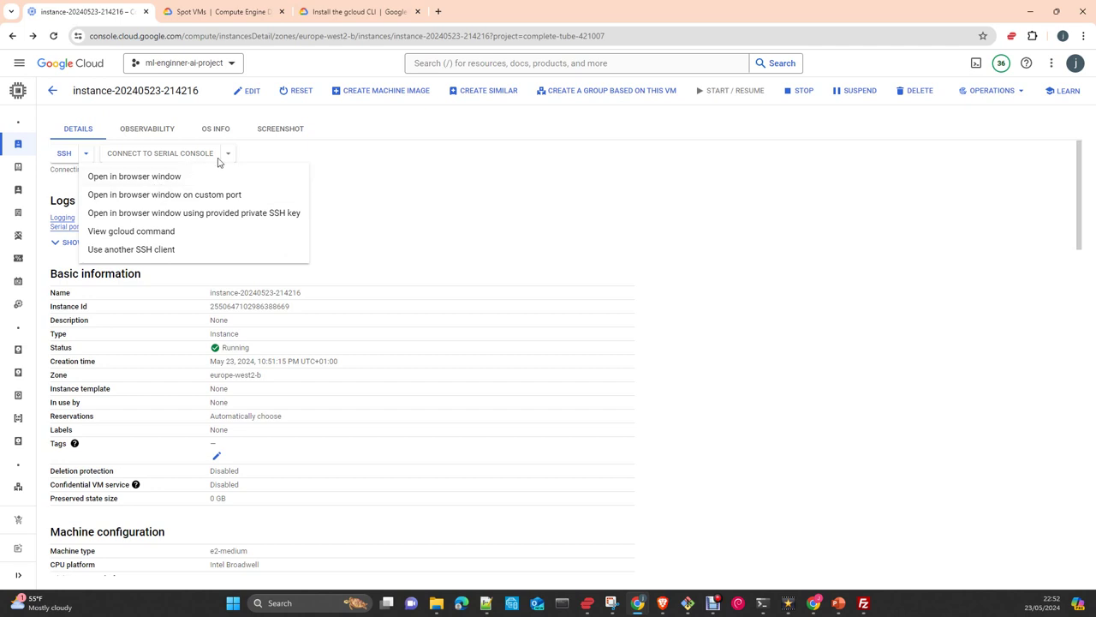
left_click(145, 178)
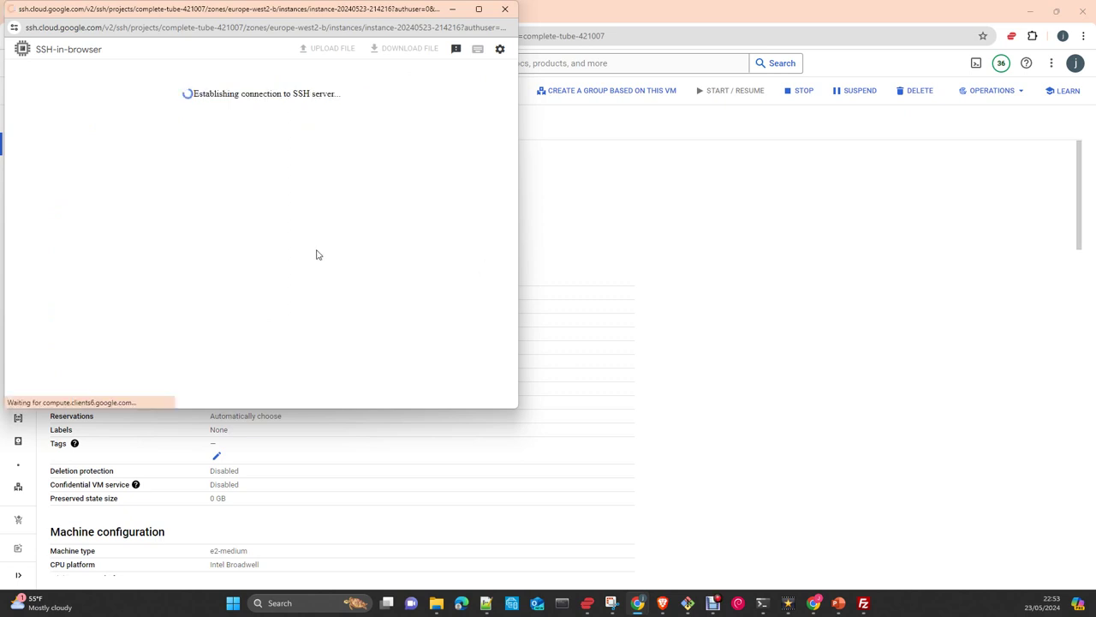
left_click(204, 253)
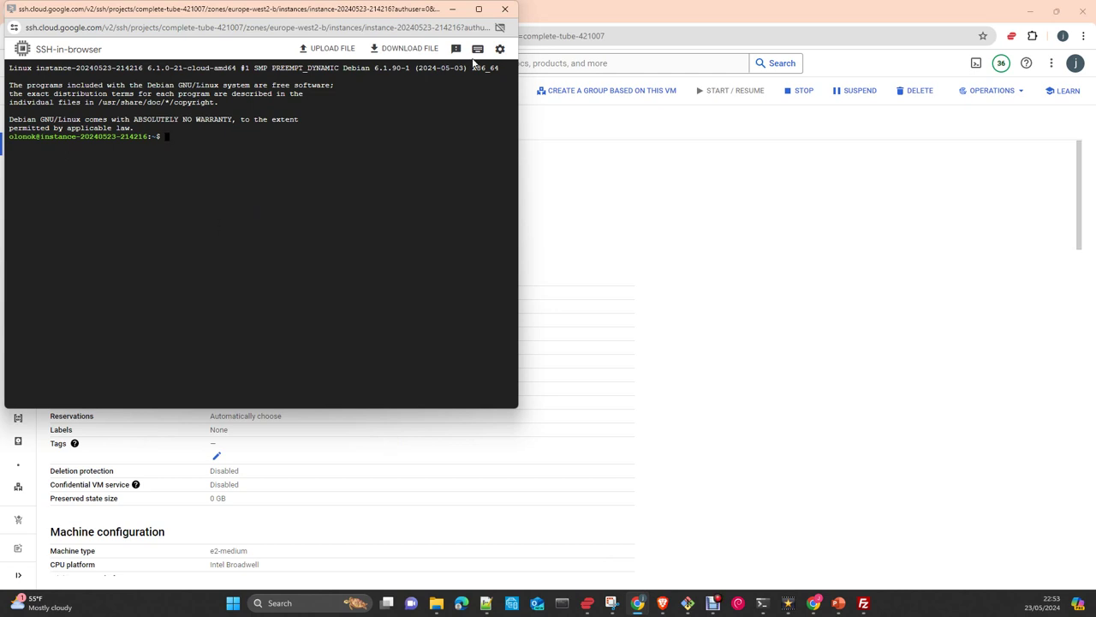
key("alt+Tab")
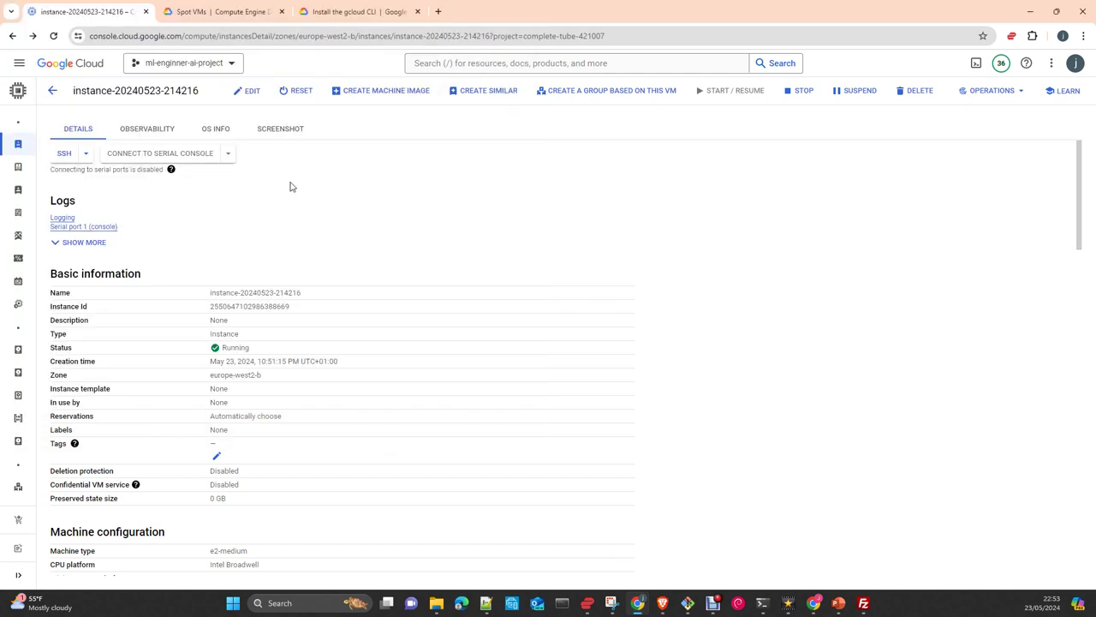
Examine the instance's network interface details, including its external IP address and network tier
left_click(19, 67)
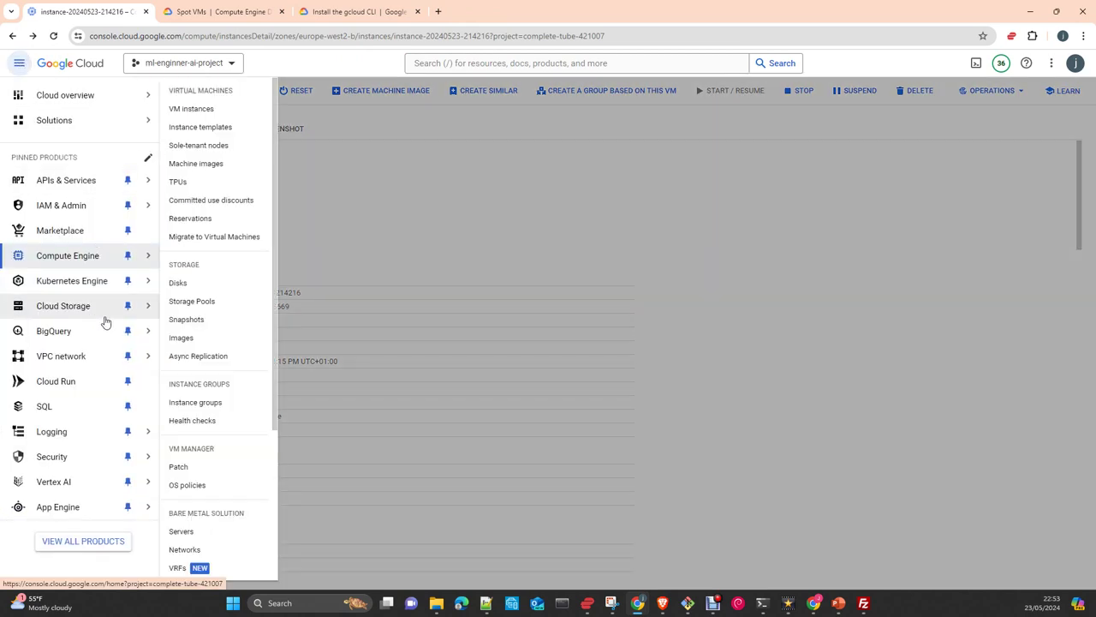
left_click(573, 288)
scroll(480, 347, "down", 3)
scroll(479, 351, "down", 5)
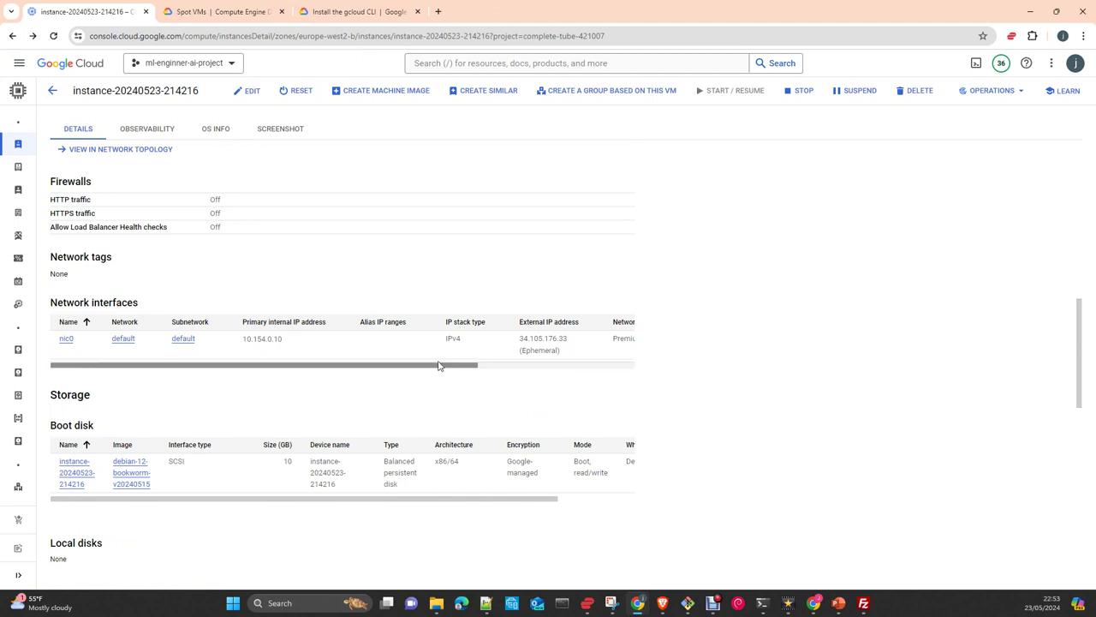
left_click_drag(437, 364, 512, 366)
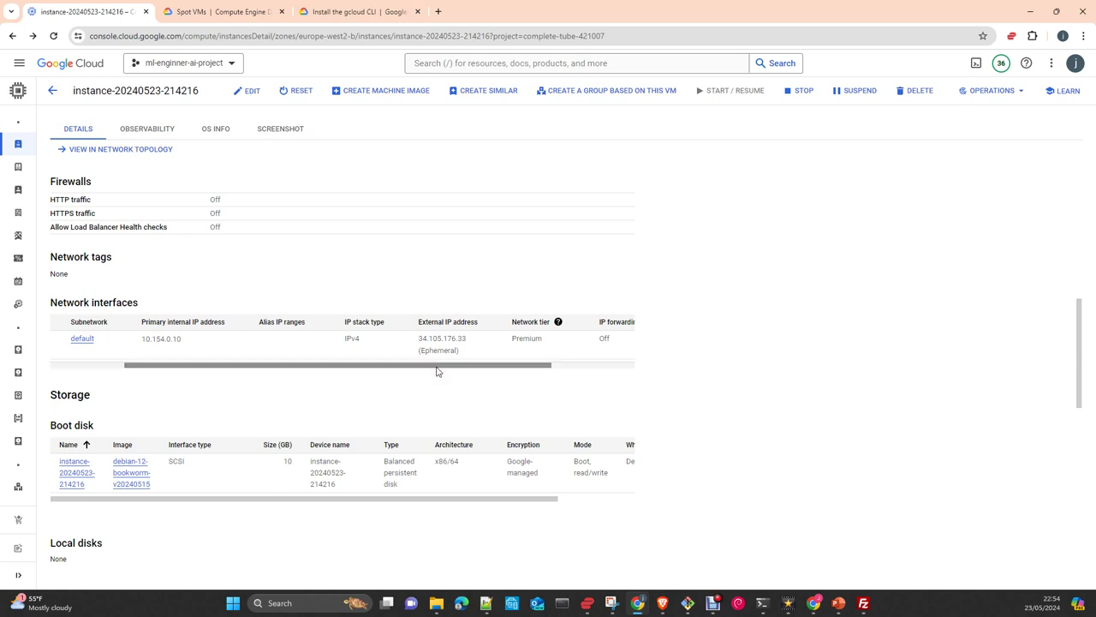
Open the VPC network's IP addresses, view the static promotion form for the new instance's ephemeral external address, and leave without reserving it
mouse_move(16, 252)
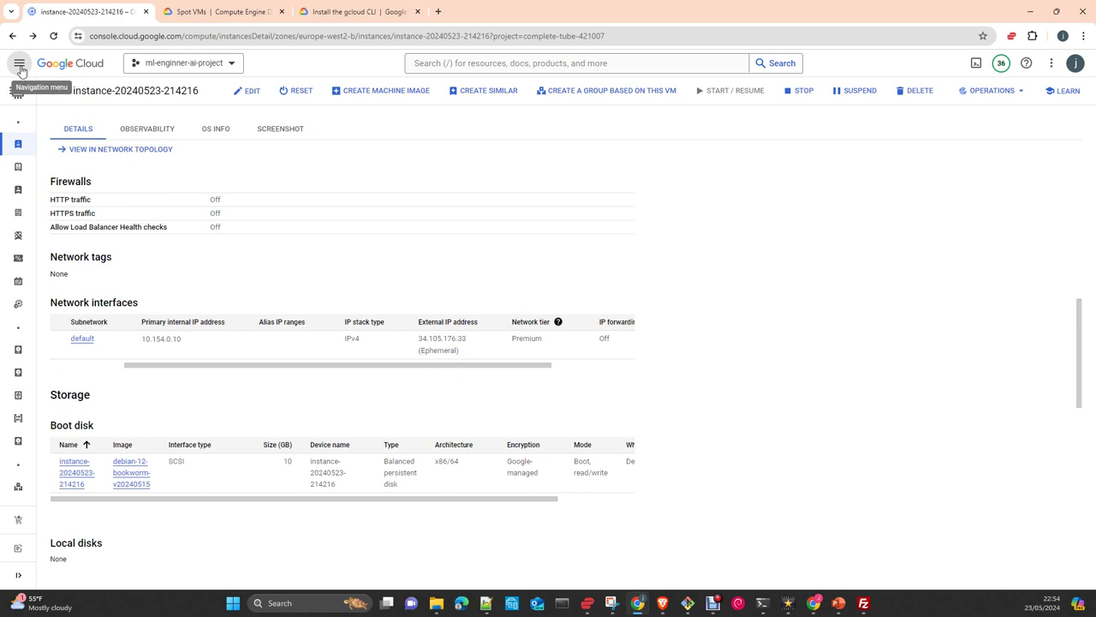
left_click(21, 70)
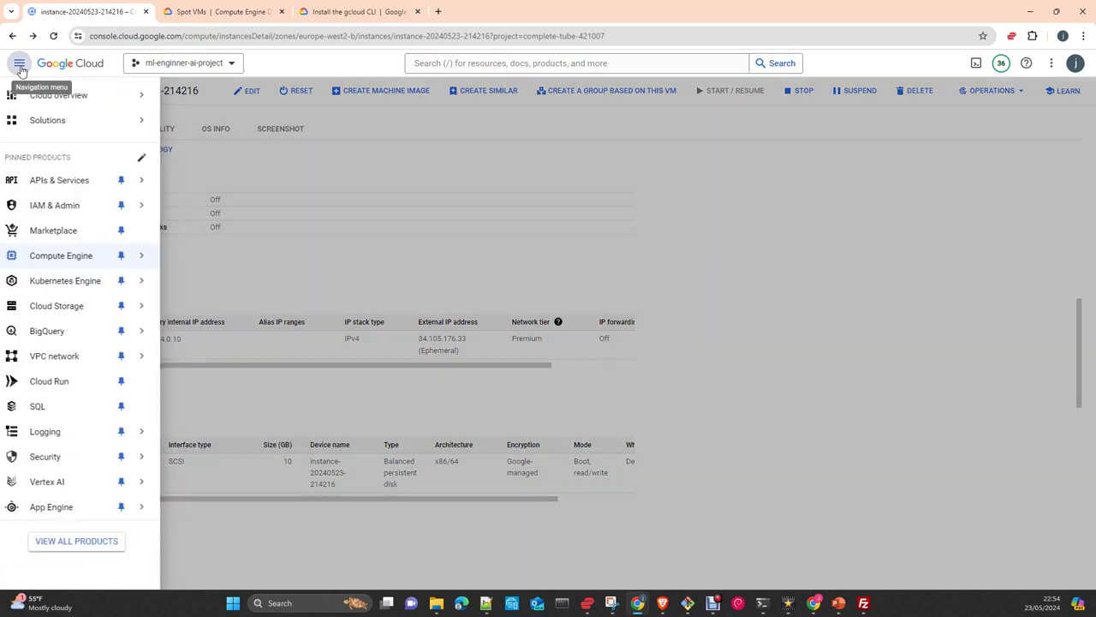
mouse_move(69, 360)
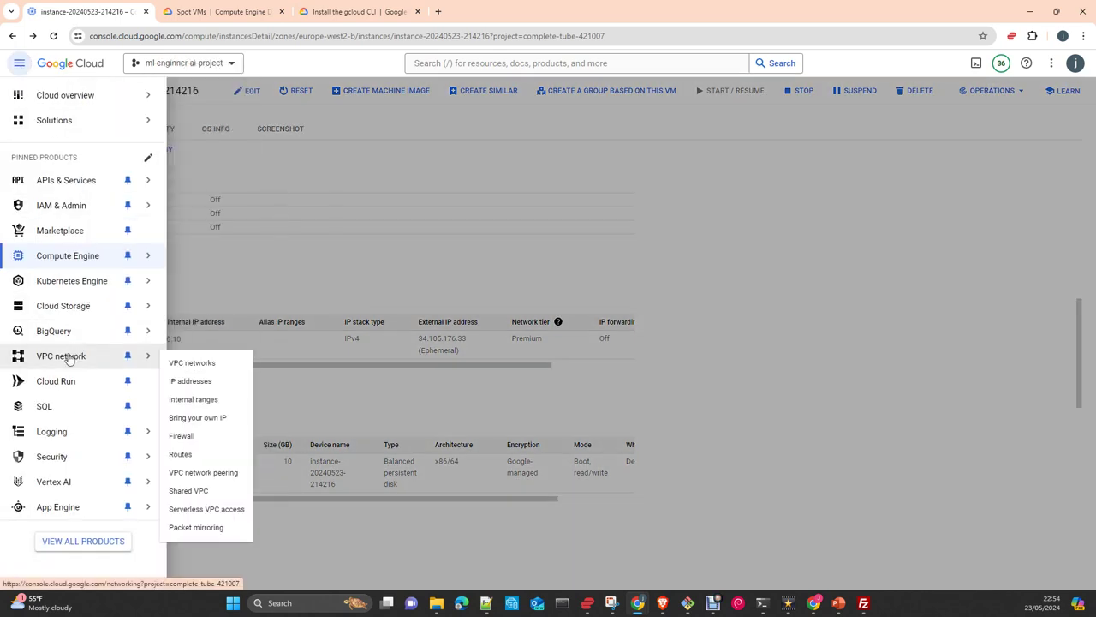
left_click(203, 382)
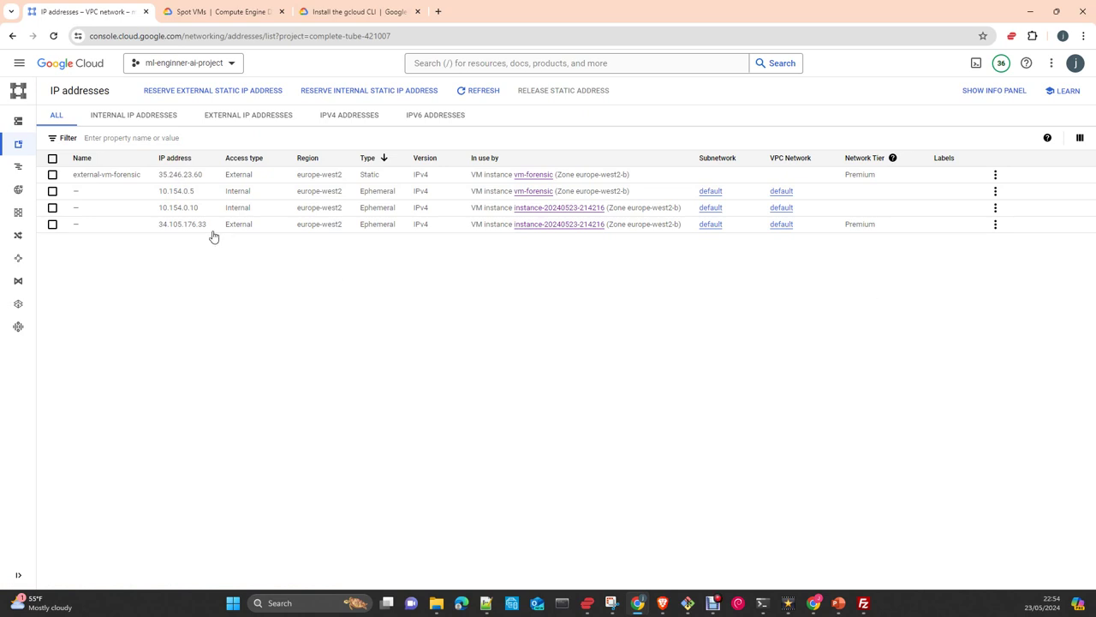
left_click(996, 224)
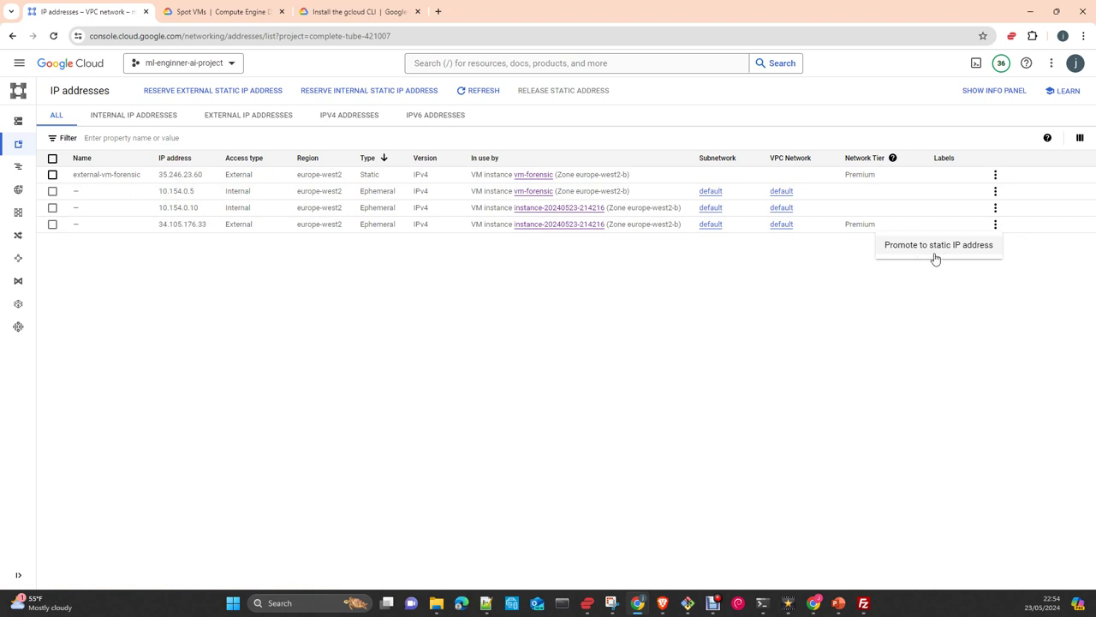
left_click(936, 247)
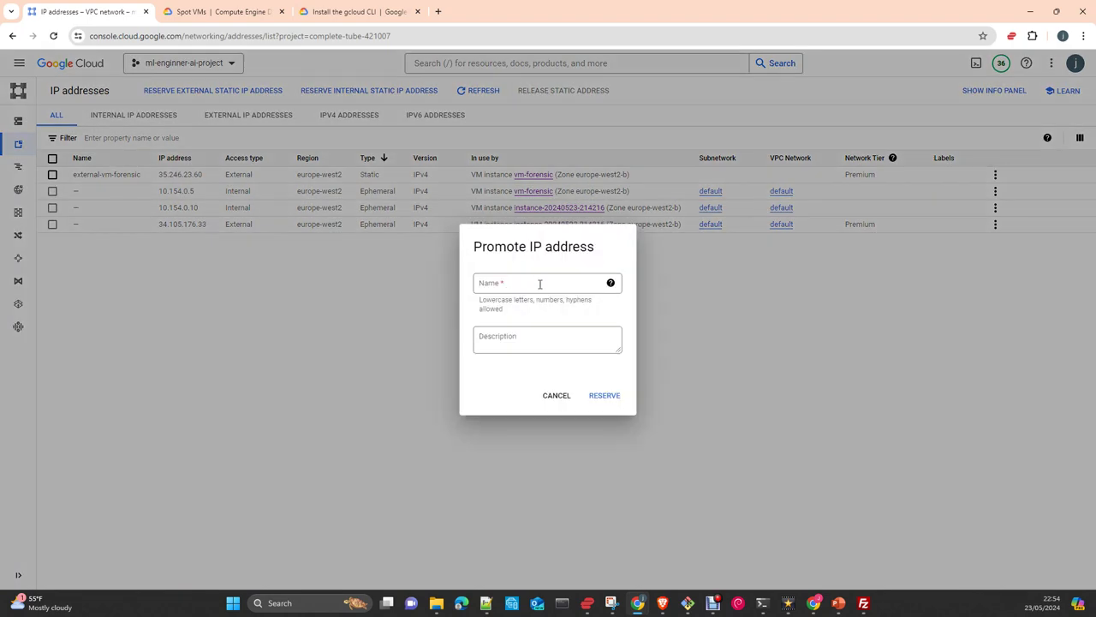
left_click(557, 397)
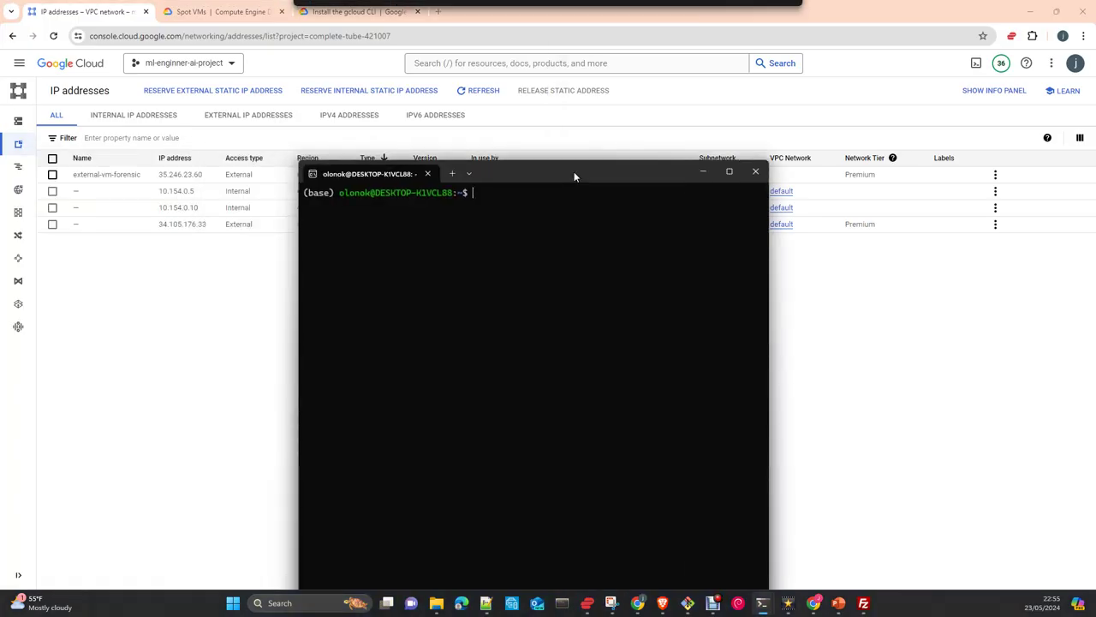
Maximize the local terminal window and show the full system information with uname -a
left_click(730, 171)
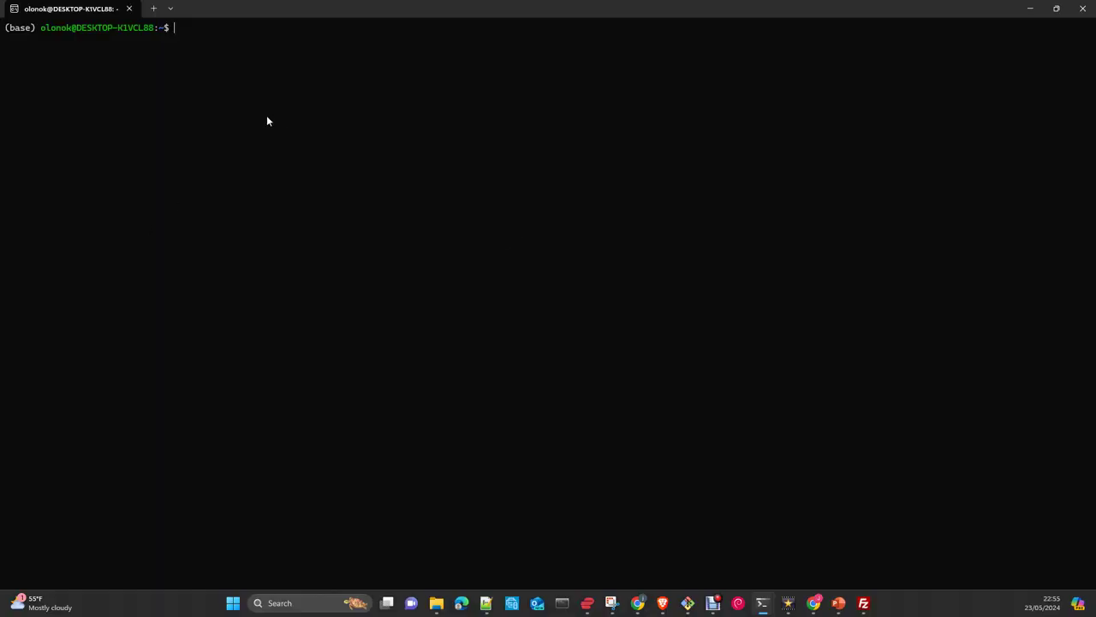
type("uname -a")
key("Return")
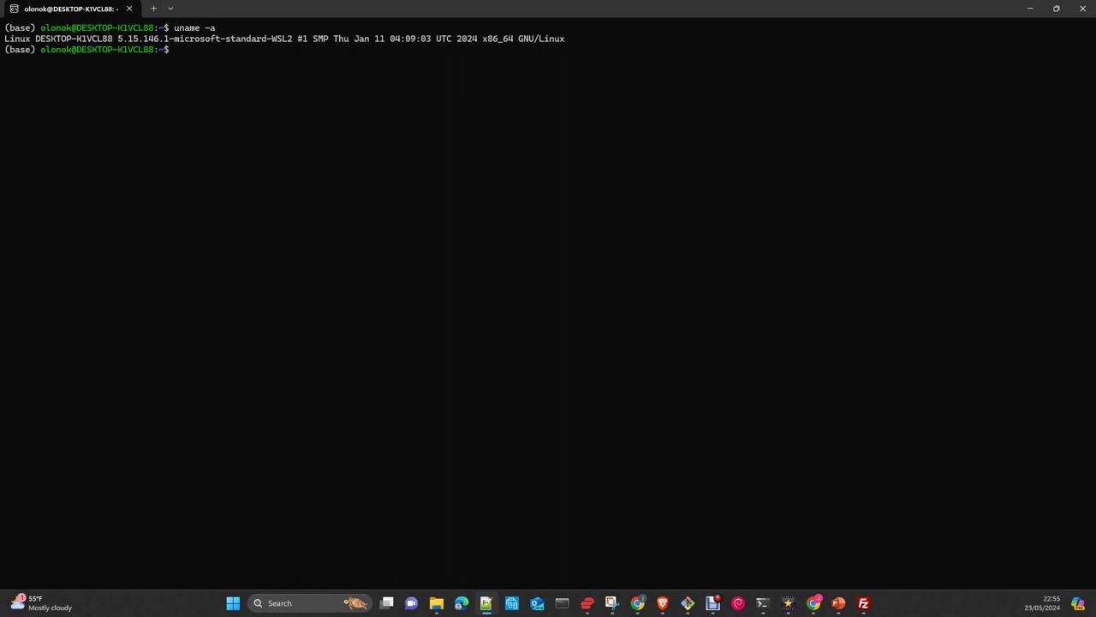
Refresh the package lists with sudo apt-get update, entering the sudo password
left_click(190, 195)
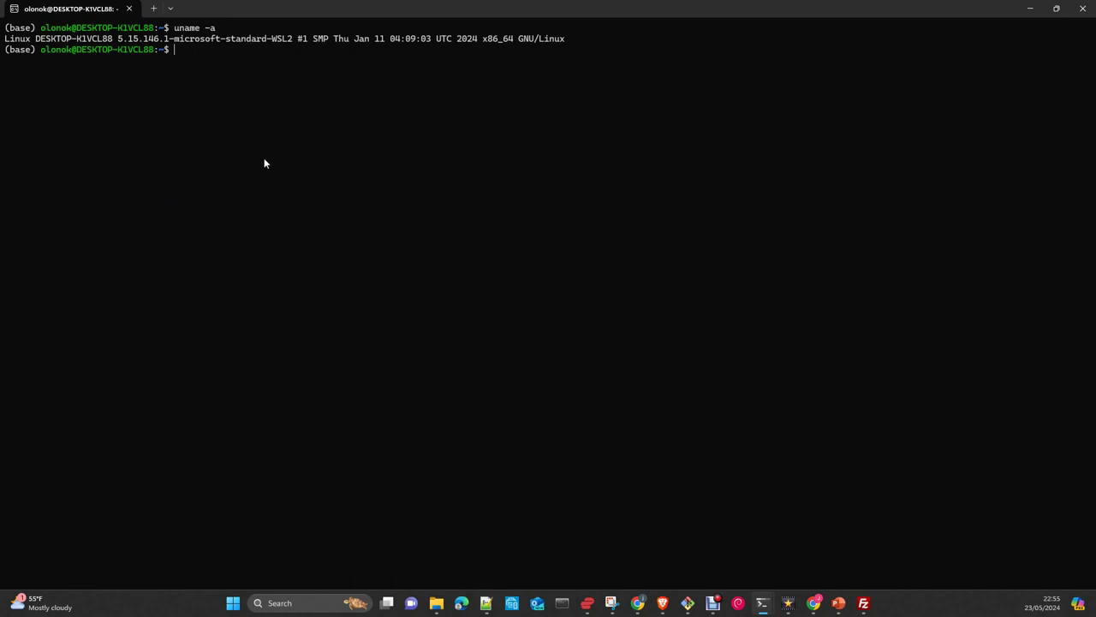
type("sudo apt-get update")
key("Return")
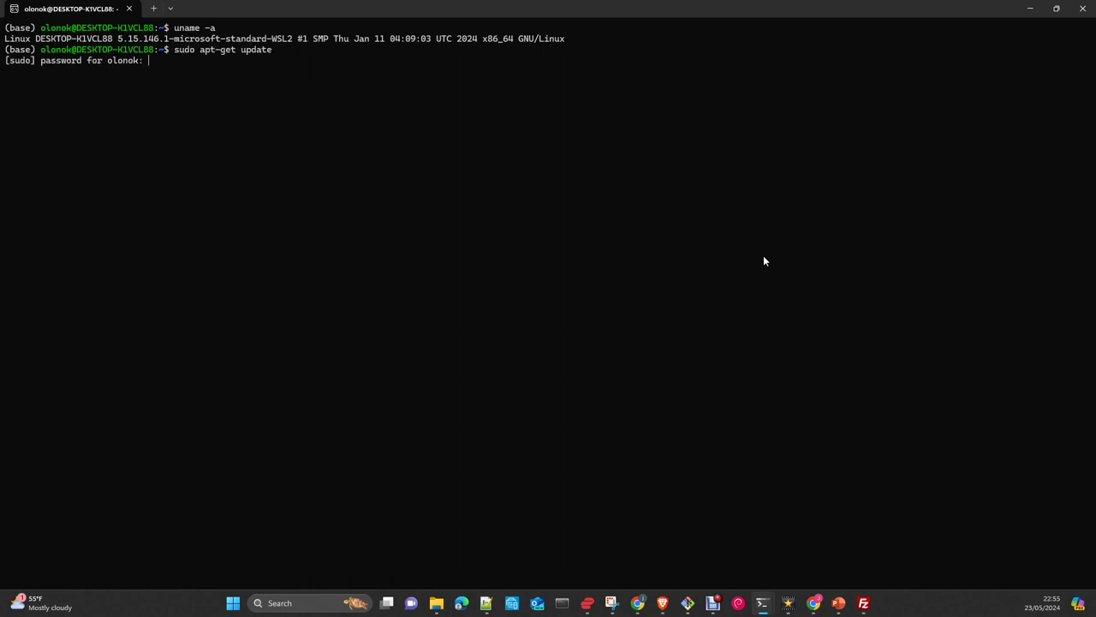
key("Return")
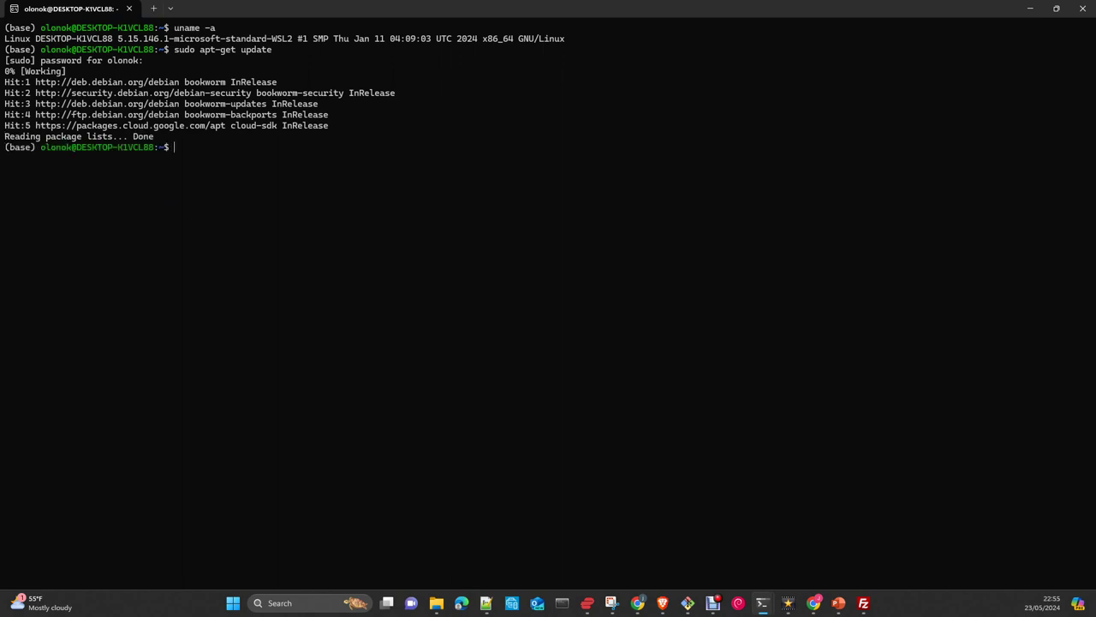
Show the commands for installing apt-transport-https, ca-certificates, gnupg and curl and for importing the Google Cloud apt key, discarding each without running it
left_click(486, 603)
right_click(396, 216)
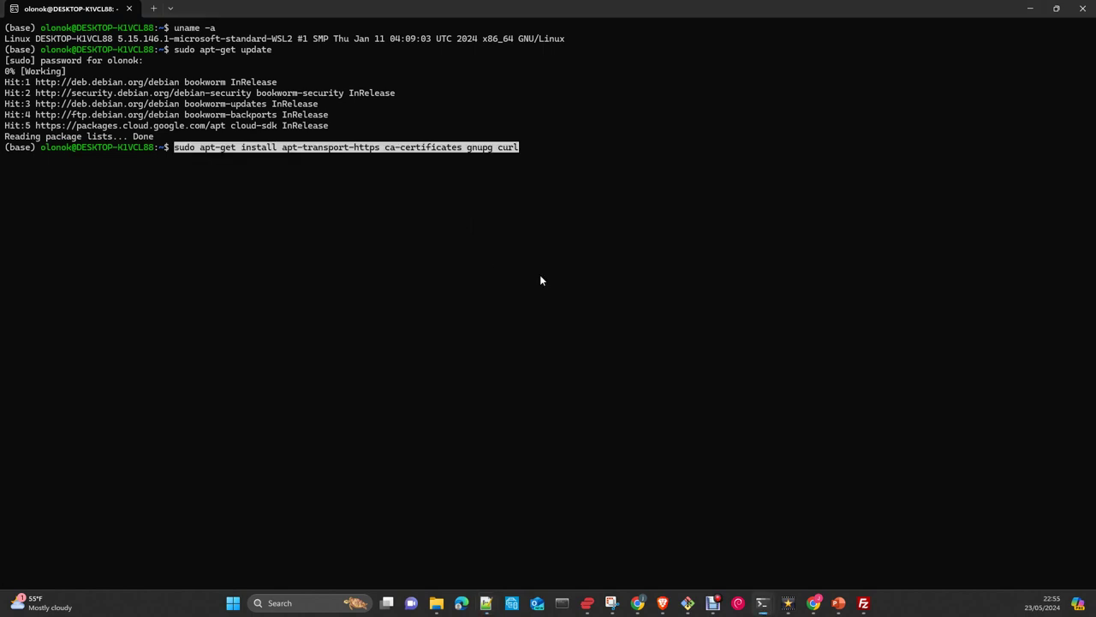
key("ctrl+c")
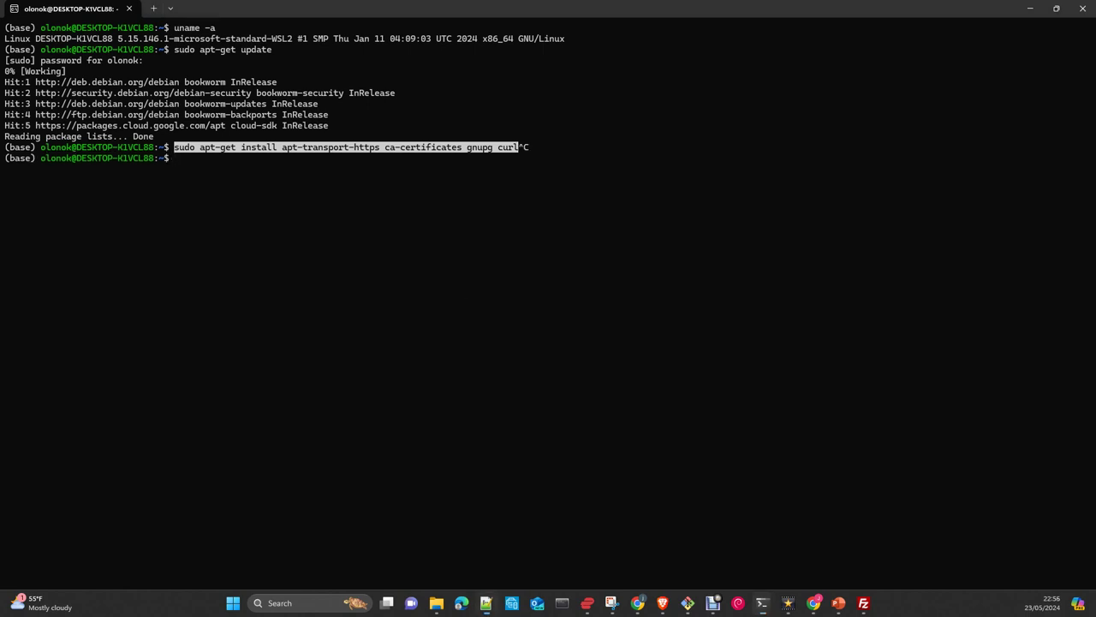
left_click(259, 189)
key("ctrl+v")
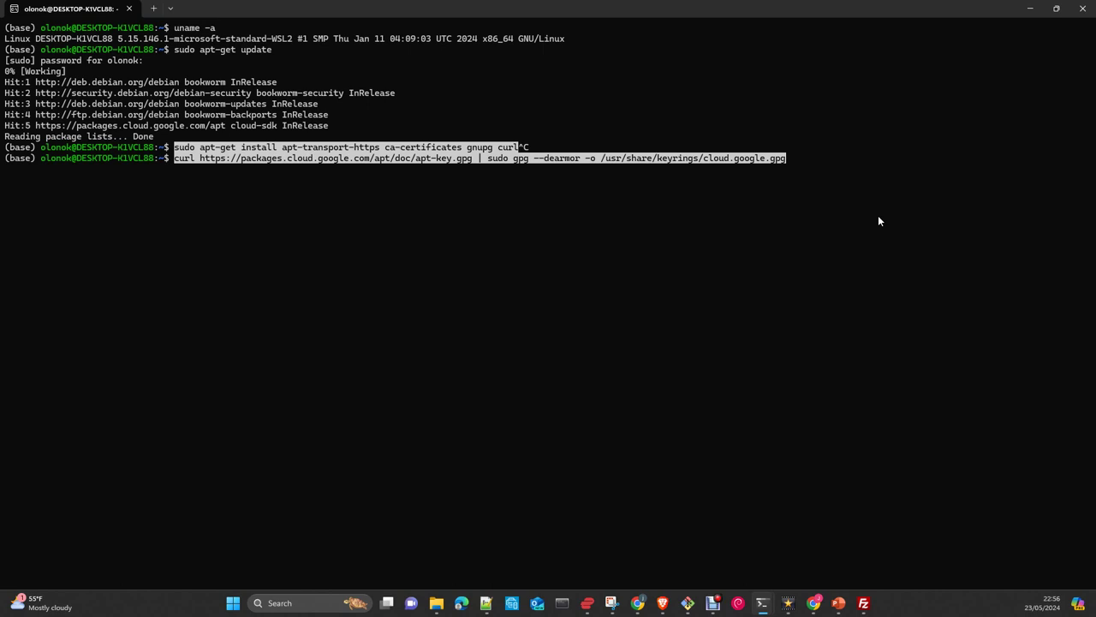
key("ctrl+c")
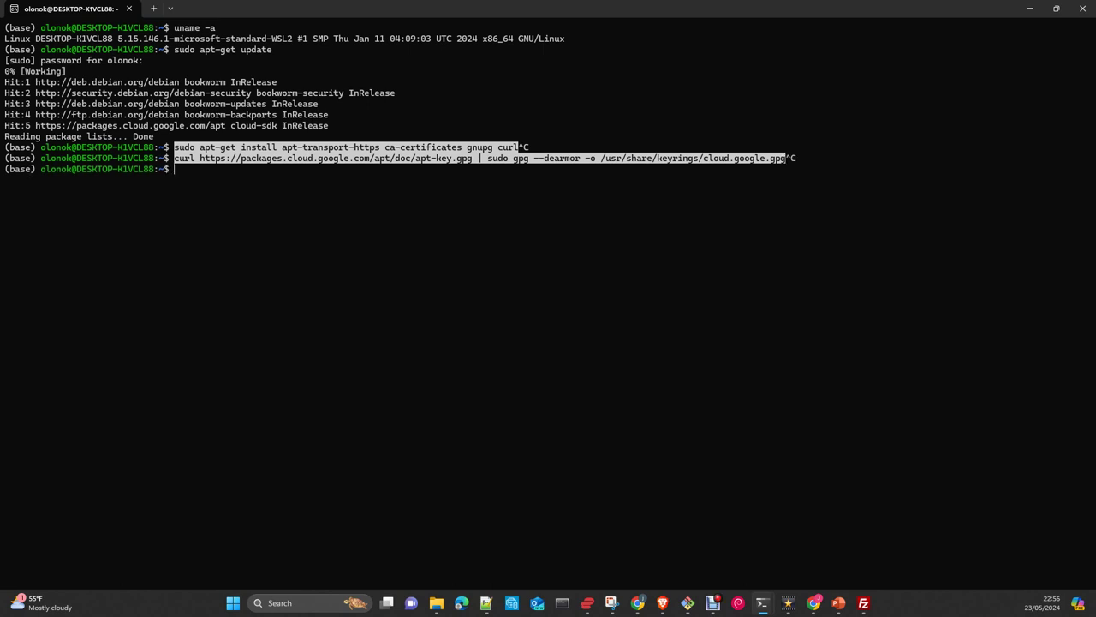
Show the commands for adding the cloud-sdk apt source and for installing google-cloud-cli, discarding each without running it
left_click(486, 602)
left_click(214, 216)
key("ctrl+v")
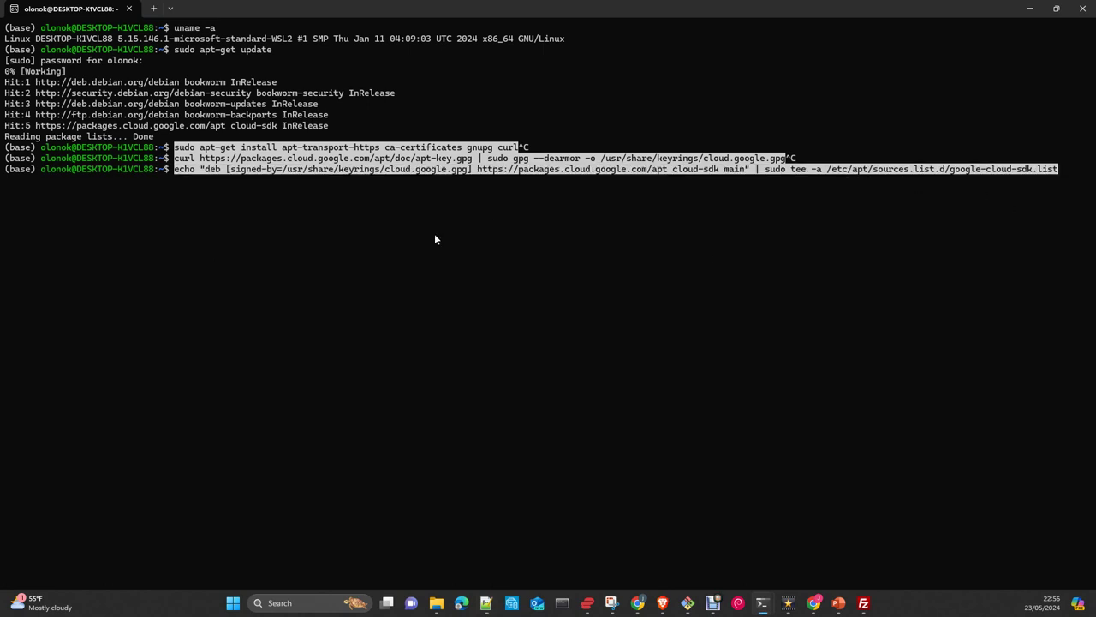
key("ctrl+c")
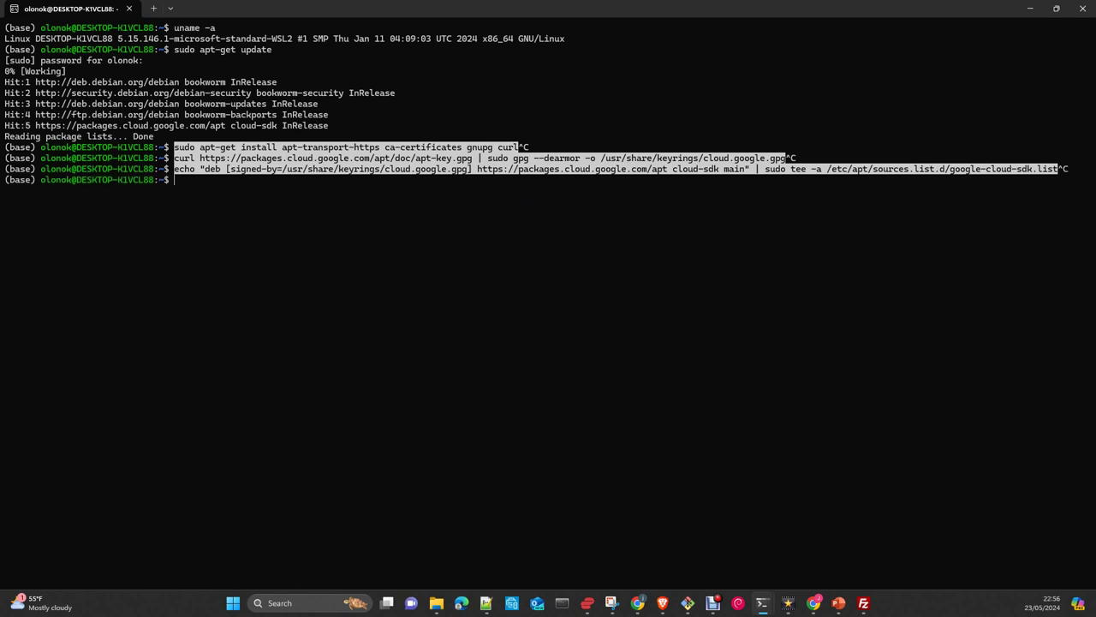
left_click(485, 603)
right_click(211, 238)
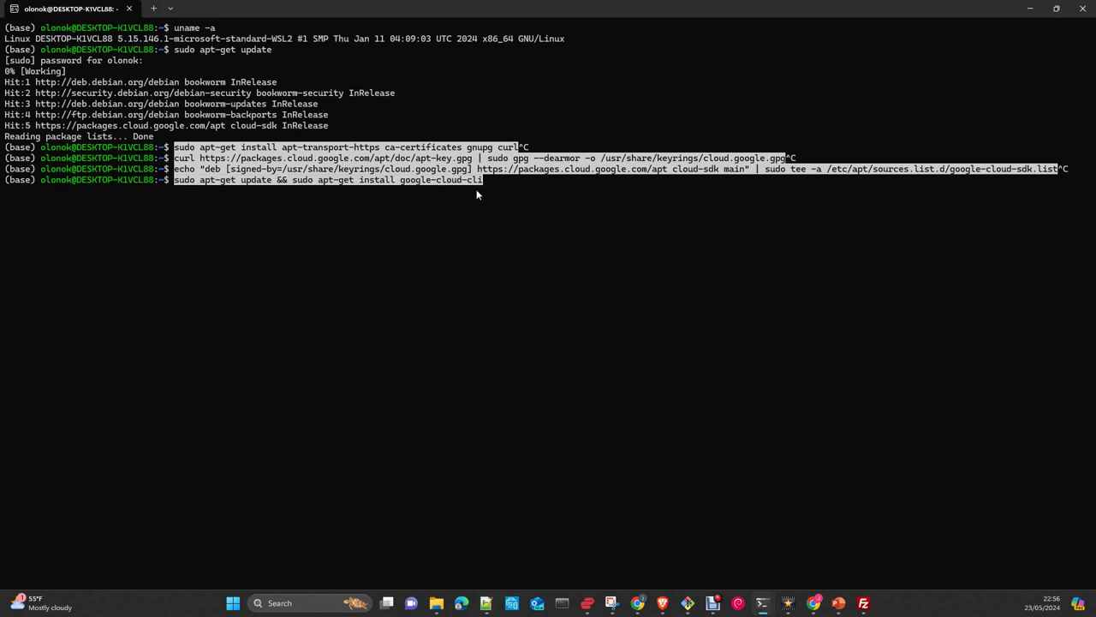
key("alt+Tab")
key("alt+Tab")
key("ctrl+c")
Clear the terminal and start the gcloud CLI configuration with gcloud init
type("clear")
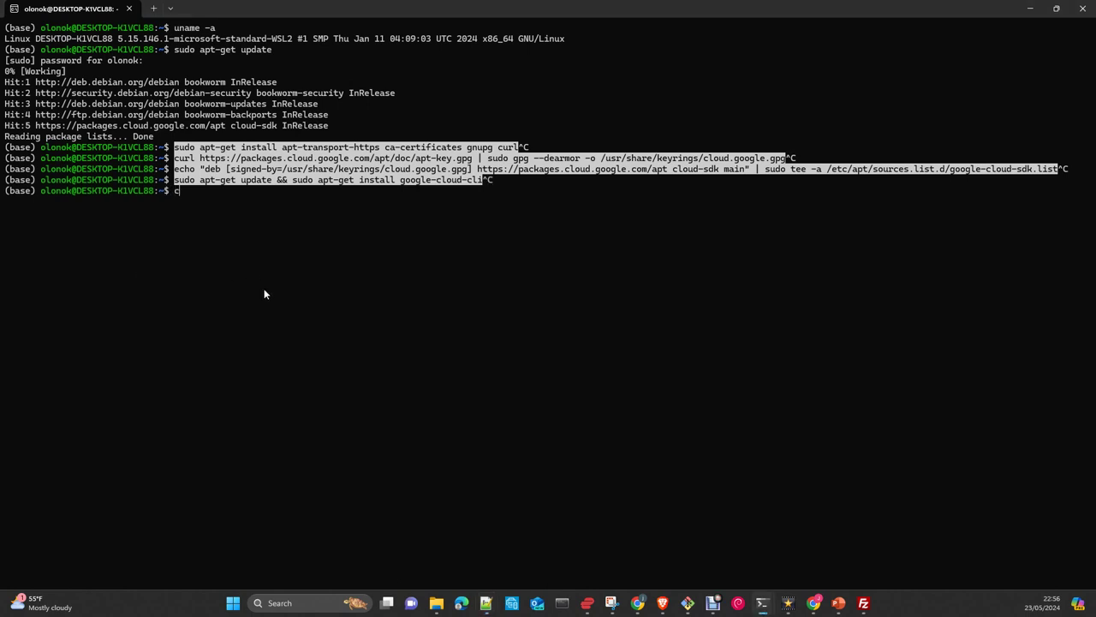
key("ctrl+v")
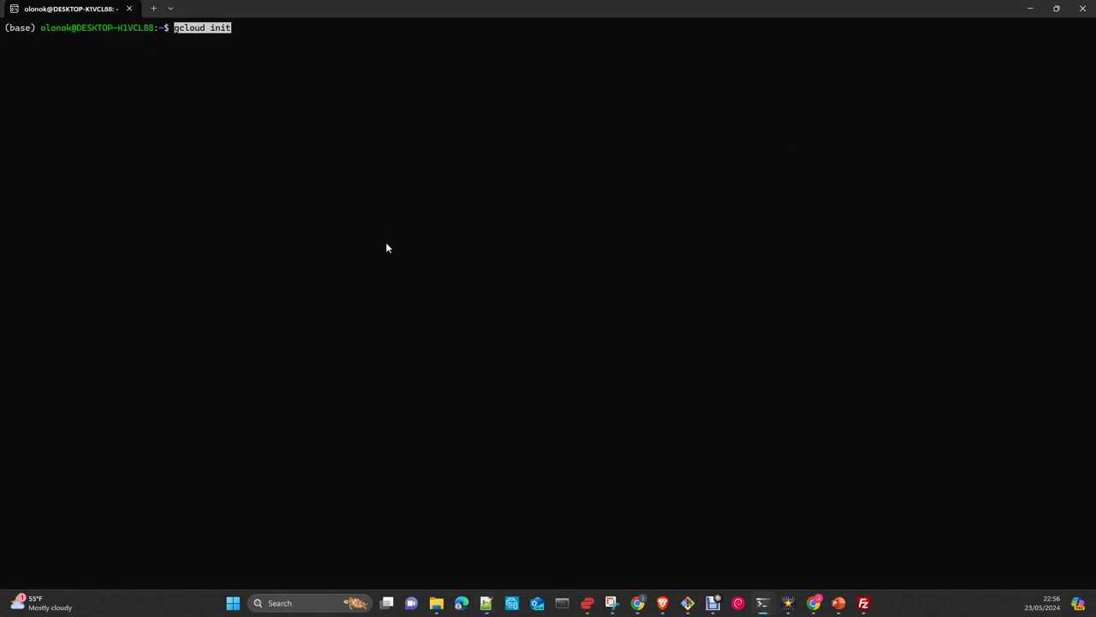
key("Return")
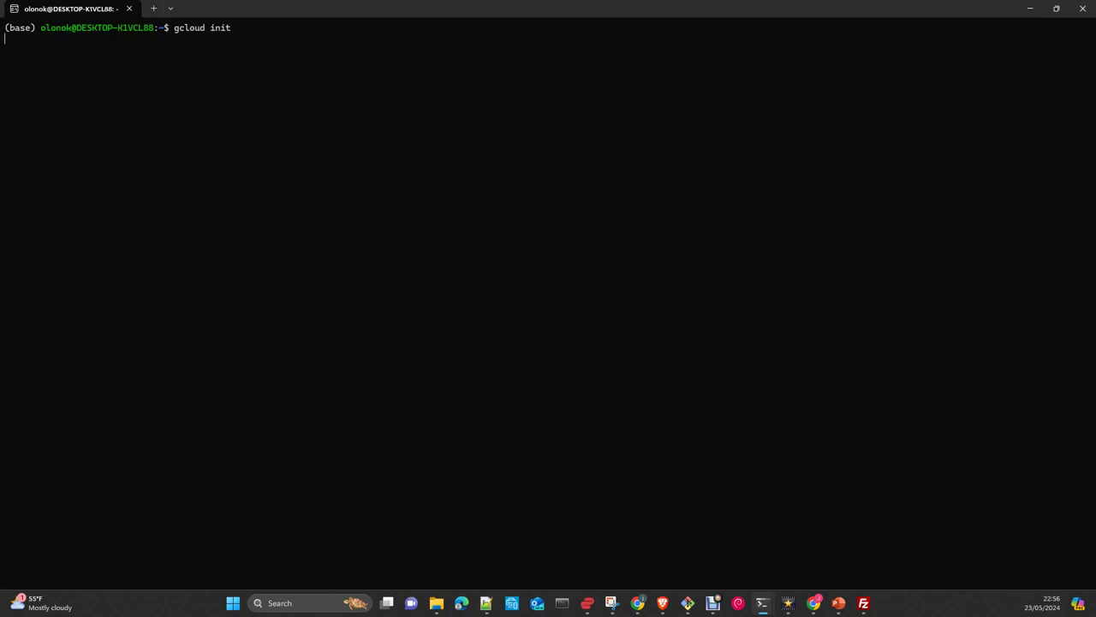
key("super+d")
key("alt+Tab")
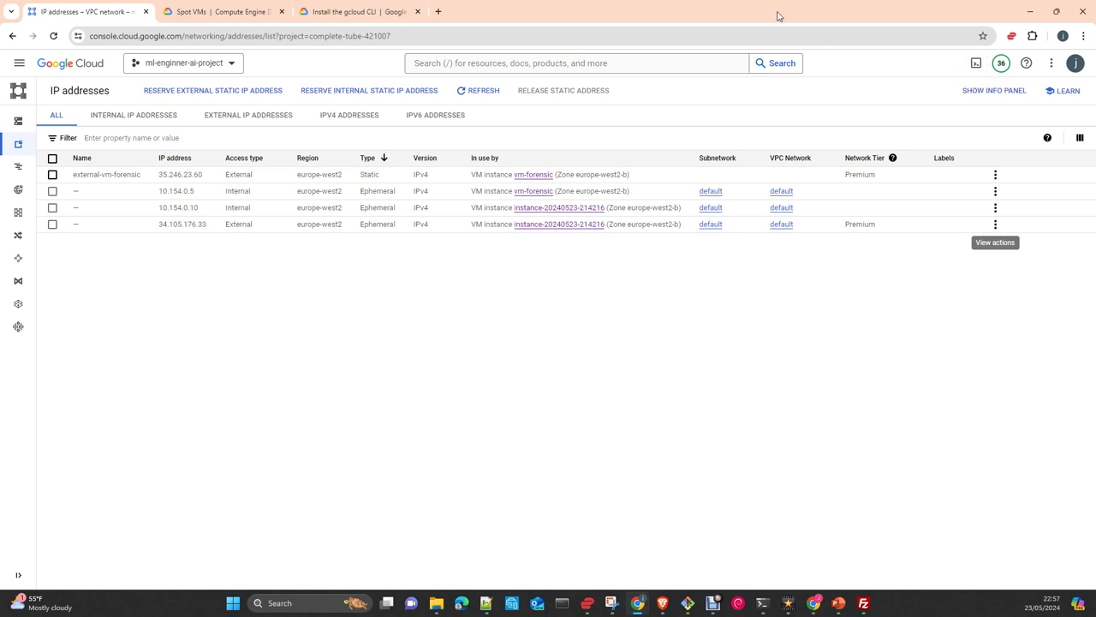
key("alt+Tab")
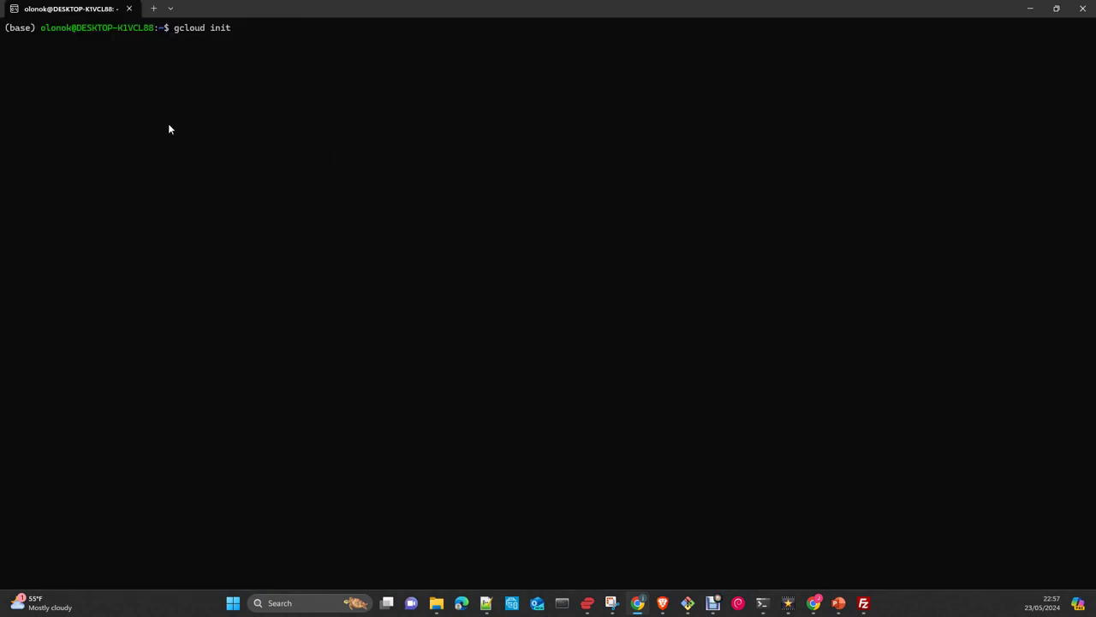
key("Return")
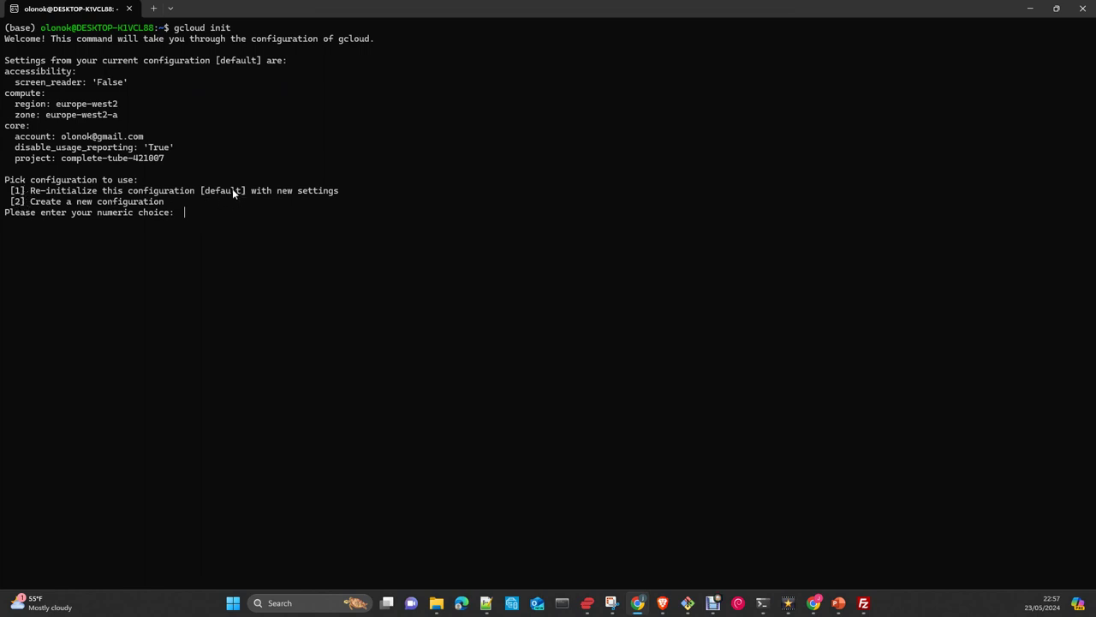
Re-initialize the default configuration with the existing account and the project complete-tube-421007
left_click(208, 226)
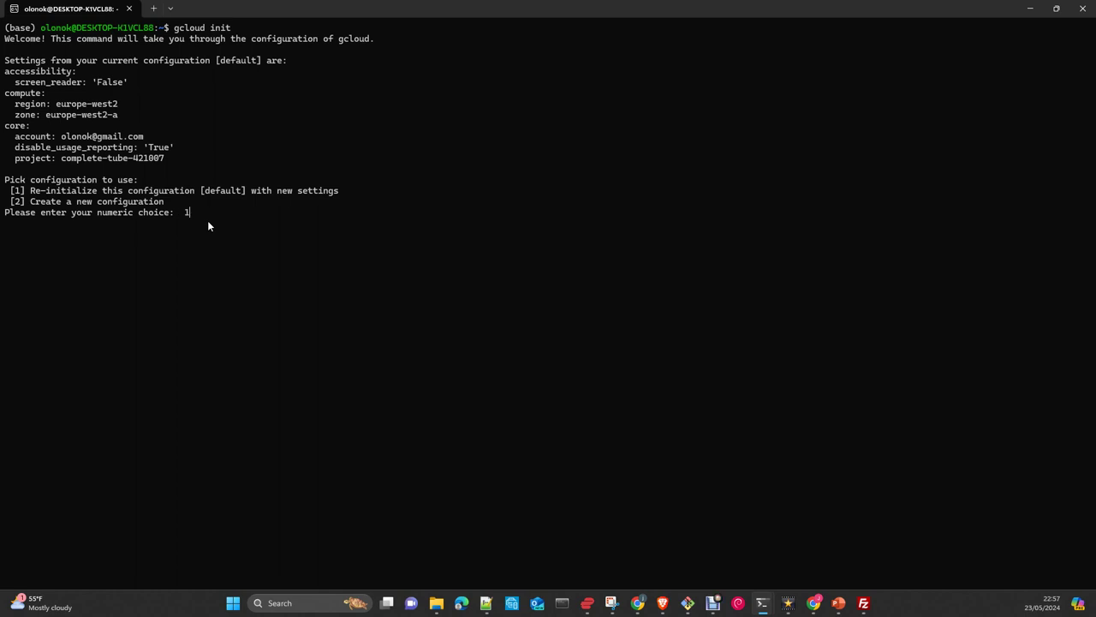
key("Return")
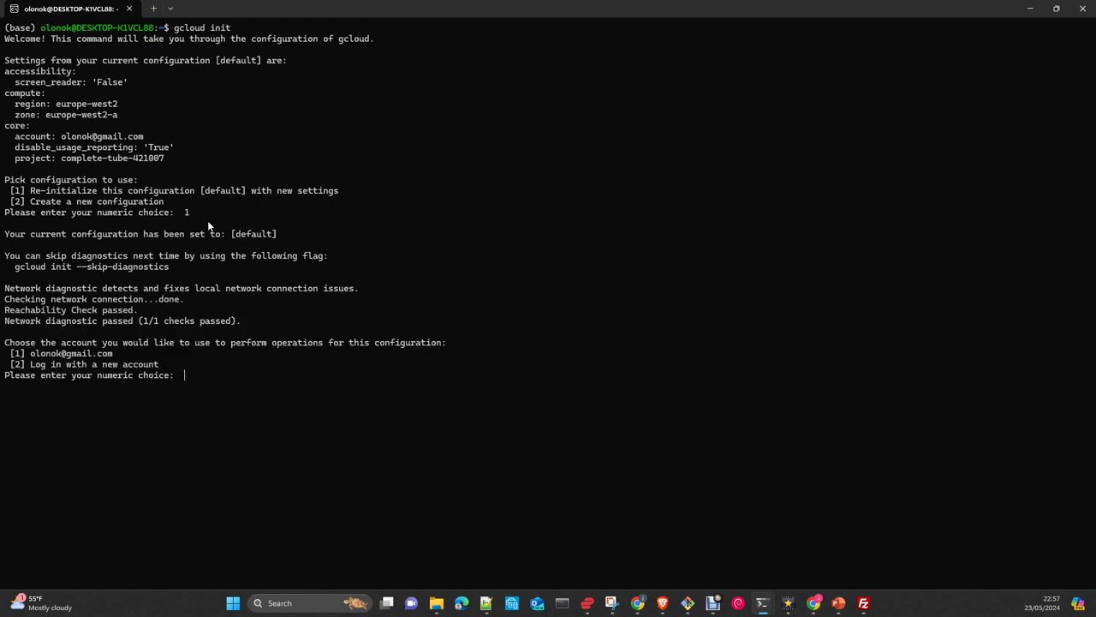
type("1")
key("Return")
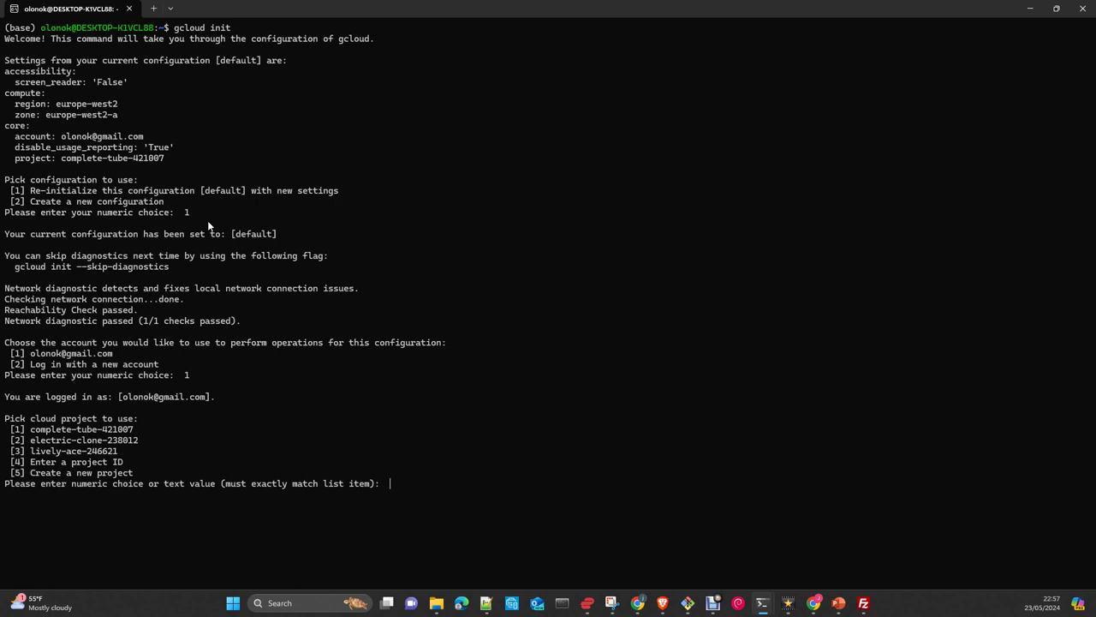
type("1")
key("Return")
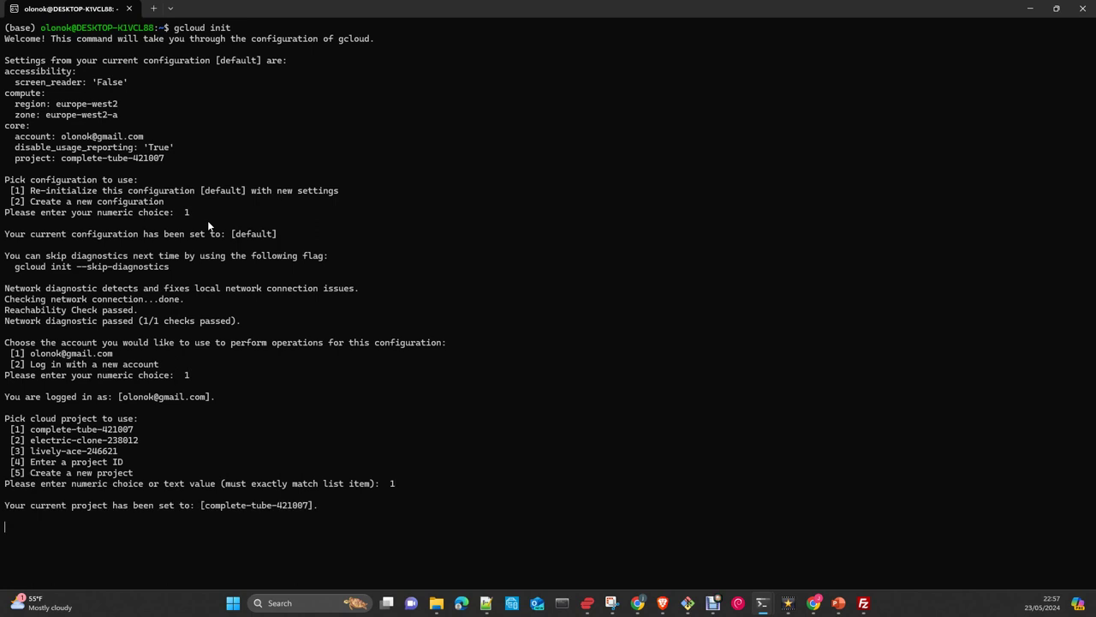
Choose to configure a default Compute region and zone, and set the zone to europe-west2-a
type("Y")
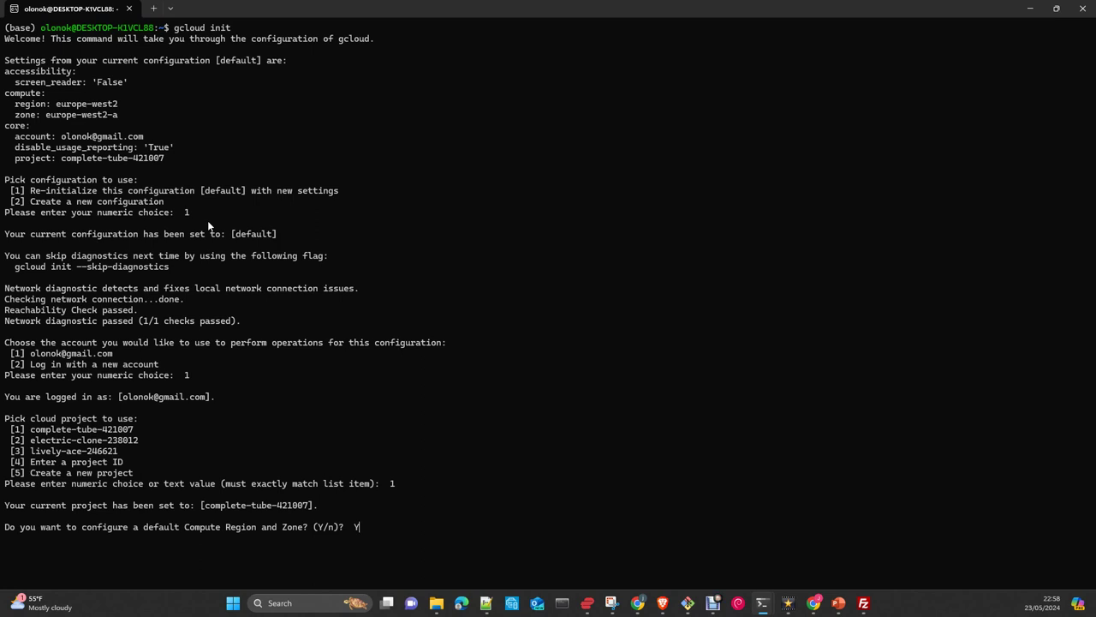
key("Return")
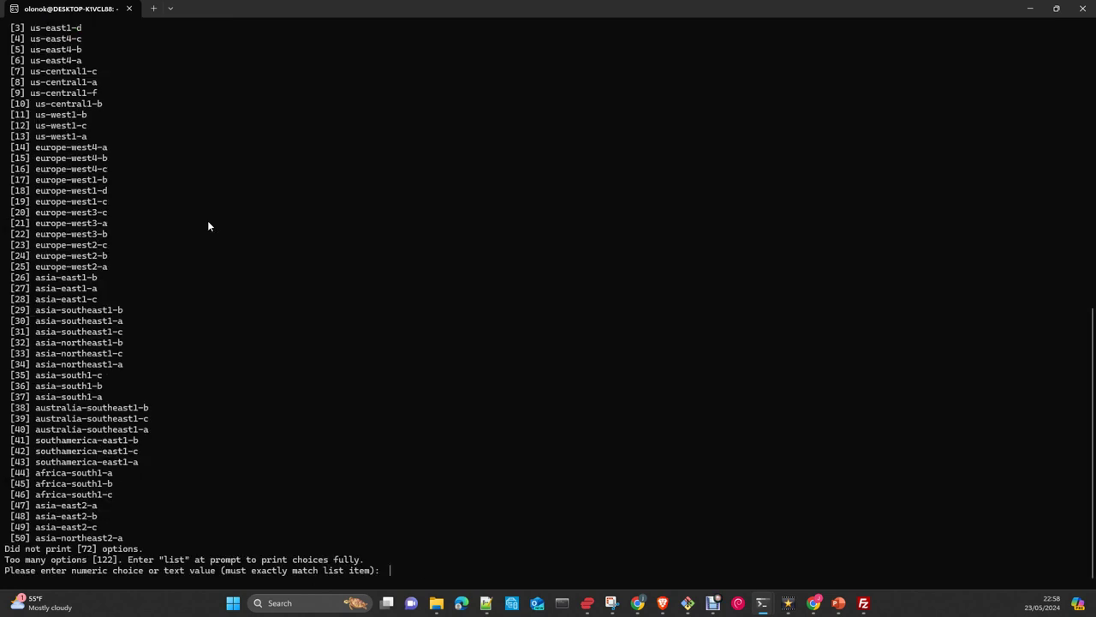
type("europe-west2-a")
key("Return")
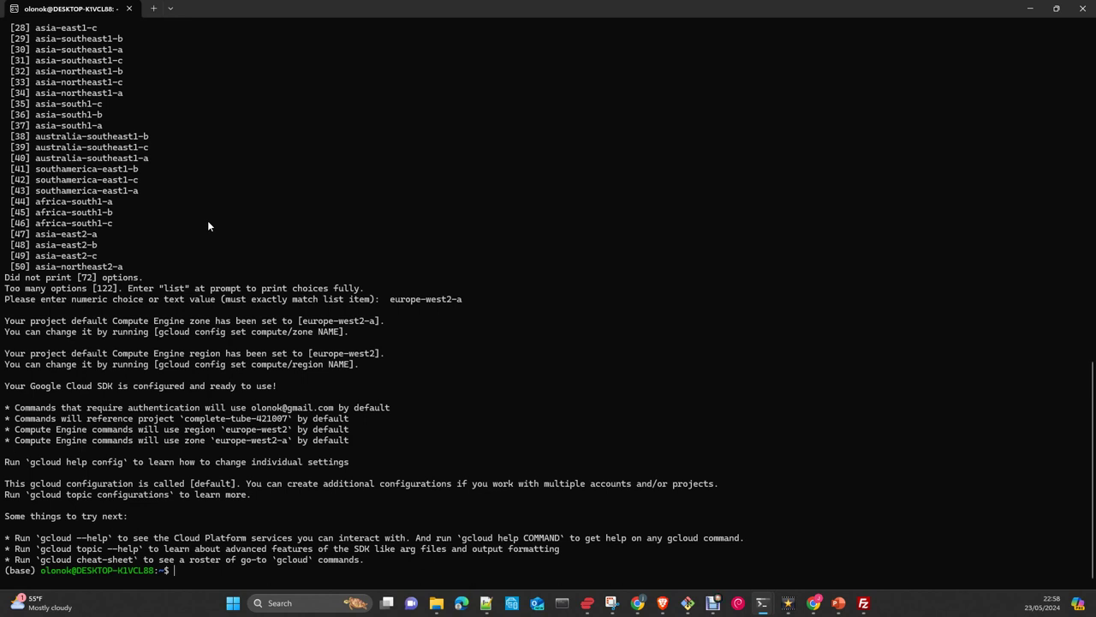
Display the help for gcloud compute and examine its available command groups
type("gcloud")
type(" app")
key("BackSpace")
key("BackSpace")
type("ompute --help")
key("Return")
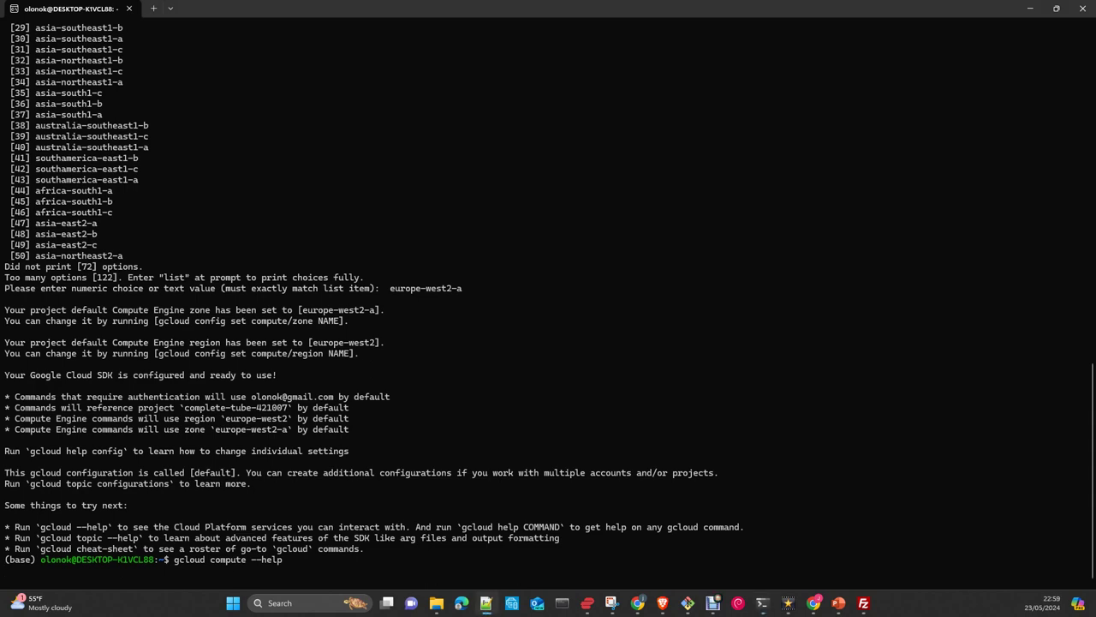
scroll(454, 462, "down", 3)
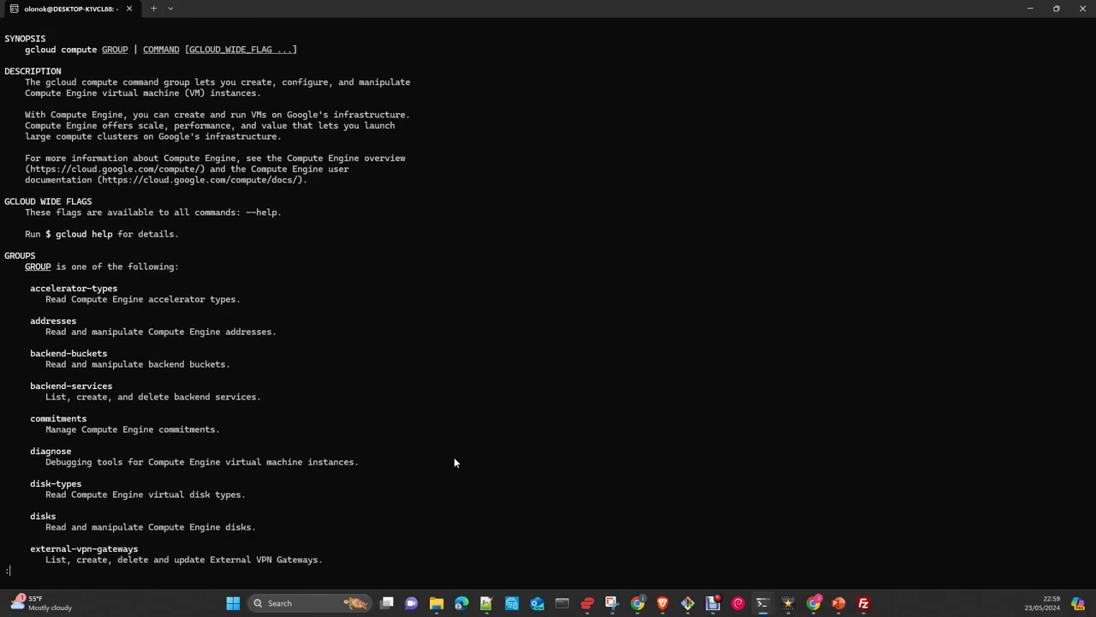
scroll(454, 462, "down", 20)
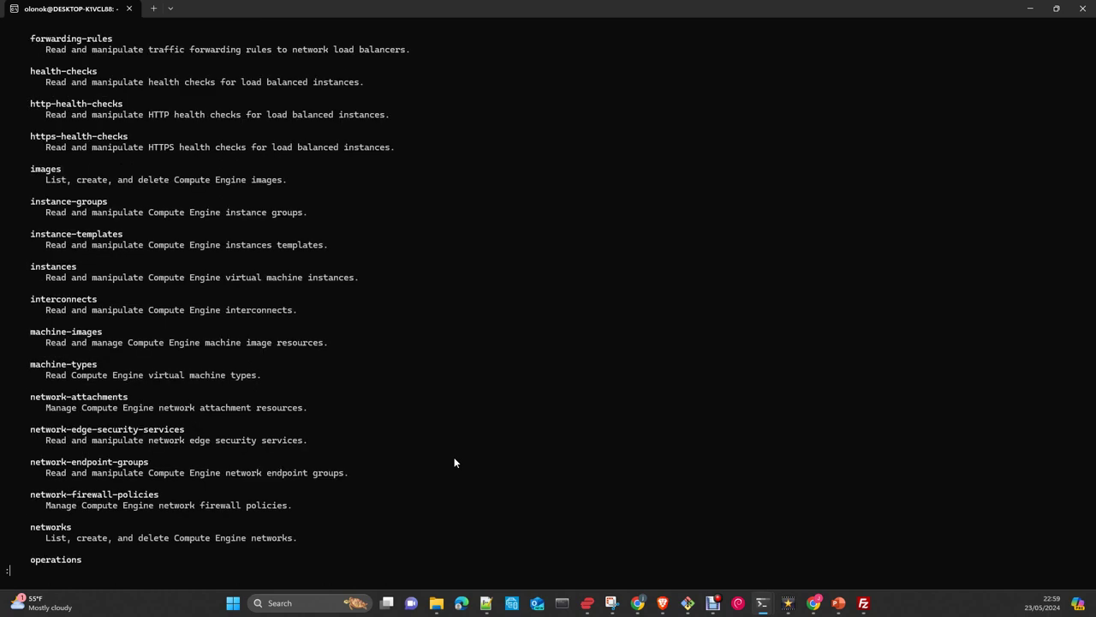
Leave the gcloud compute help, discard the stray pasted text at the prompt and clear the terminal
key("ctrl+c")
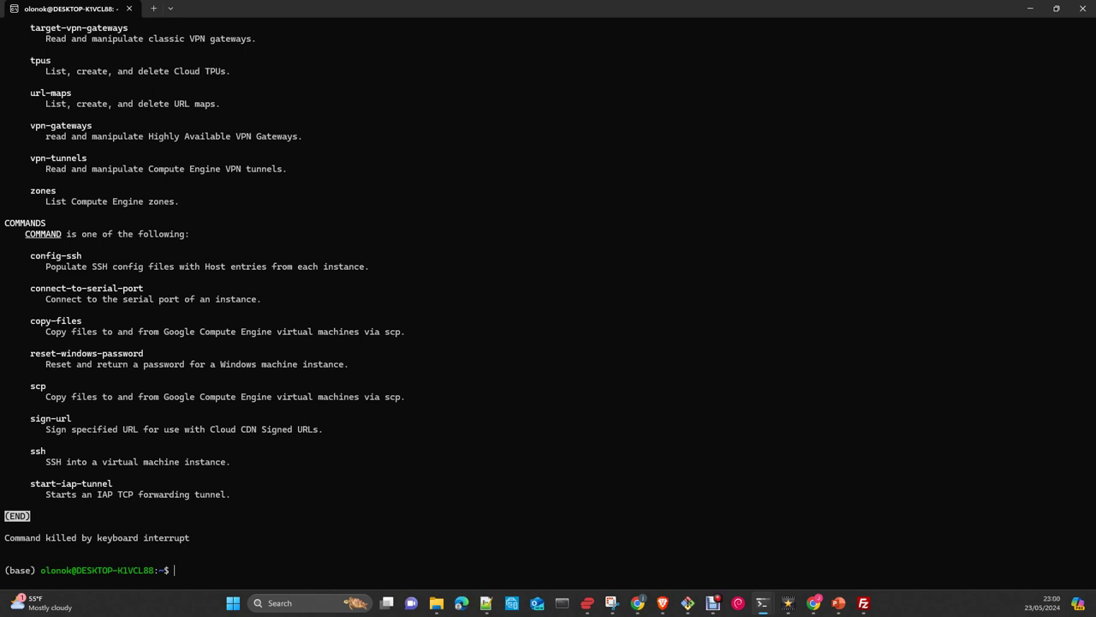
key("alt+Tab")
key("alt+Tab")
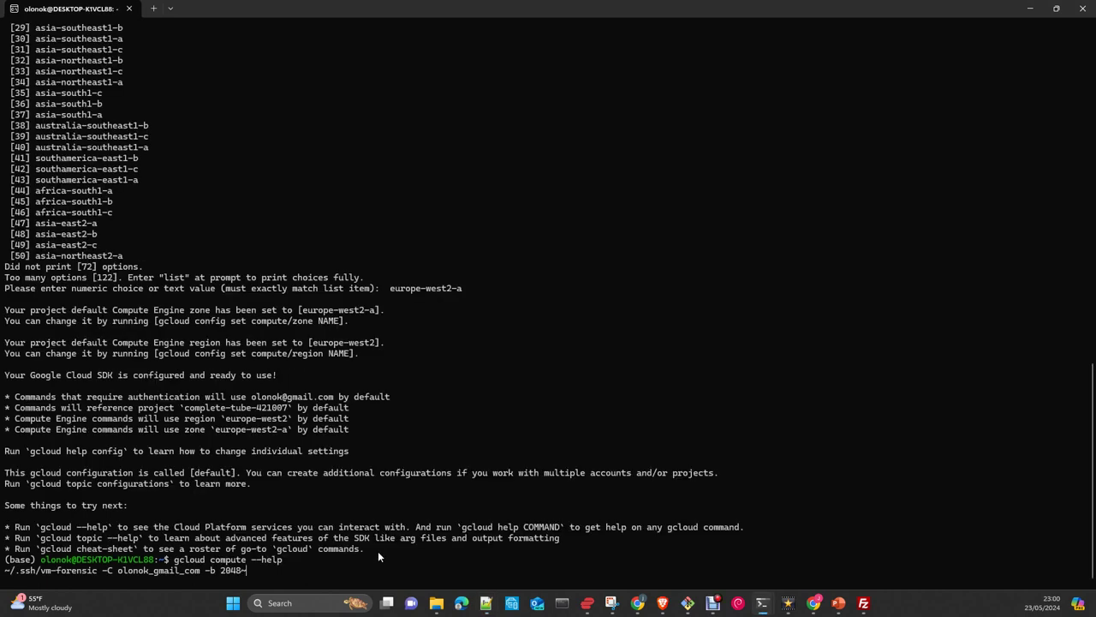
key("ctrl+c")
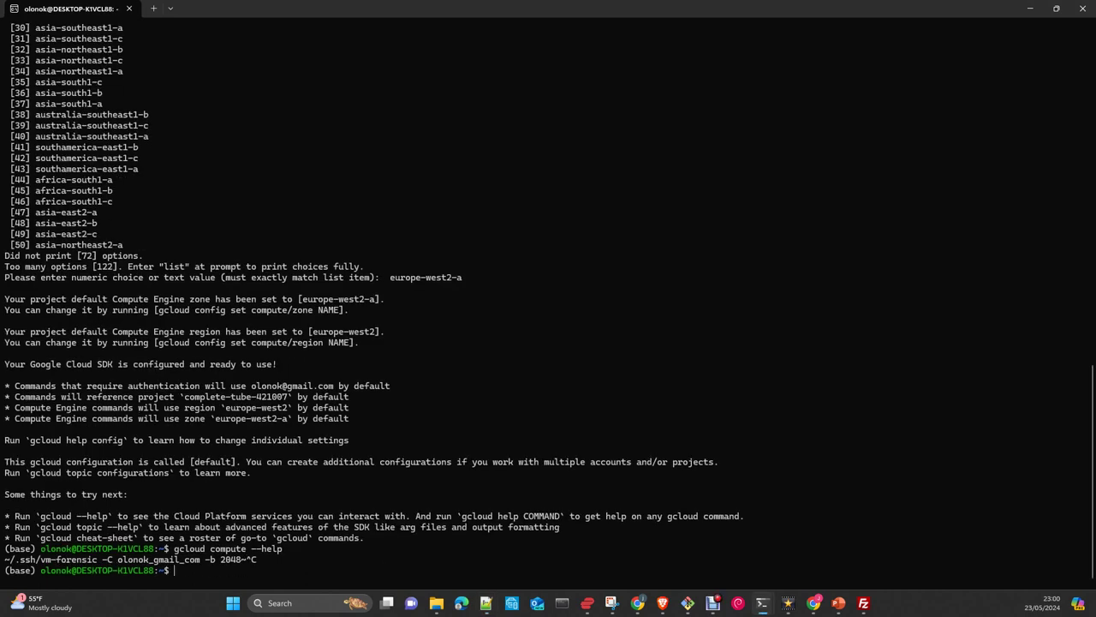
left_click(369, 561)
type("clear")
key("Return")
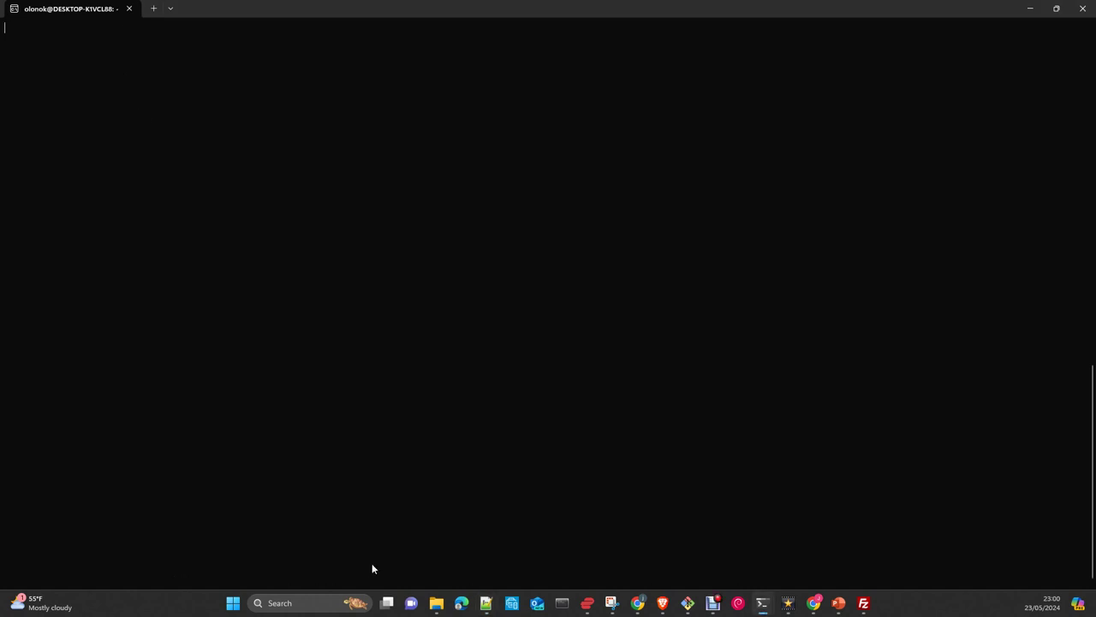
Enter an ssh-keygen command for a 2048-bit RSA key at ~/.ssh/vm-forensic, with the account username as comment
key("alt+Tab")
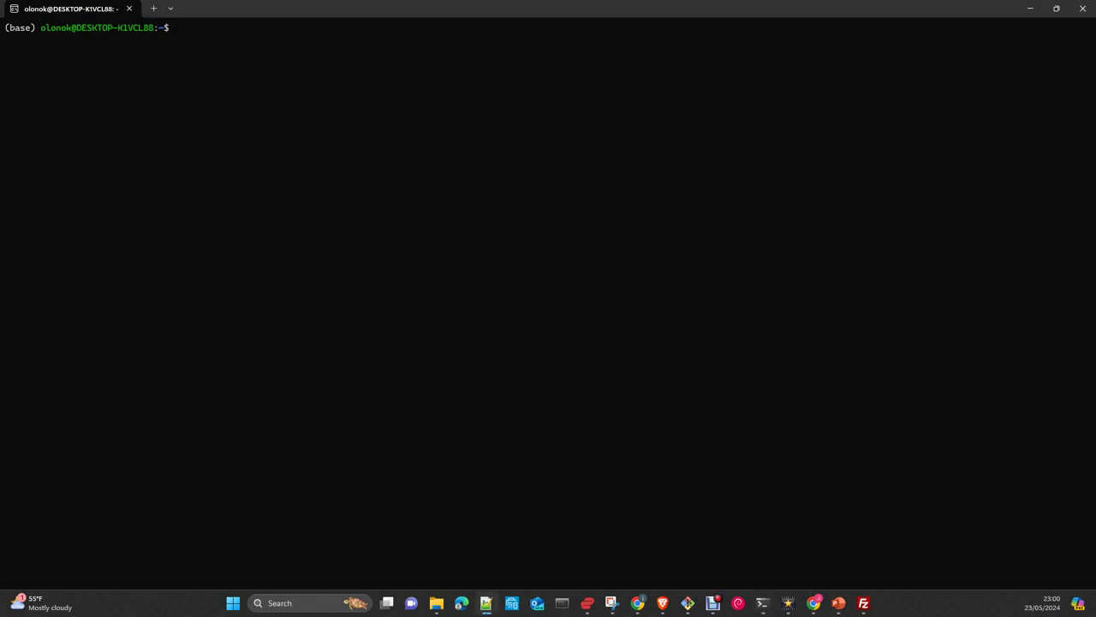
left_click(338, 50)
key("ctrl+v")
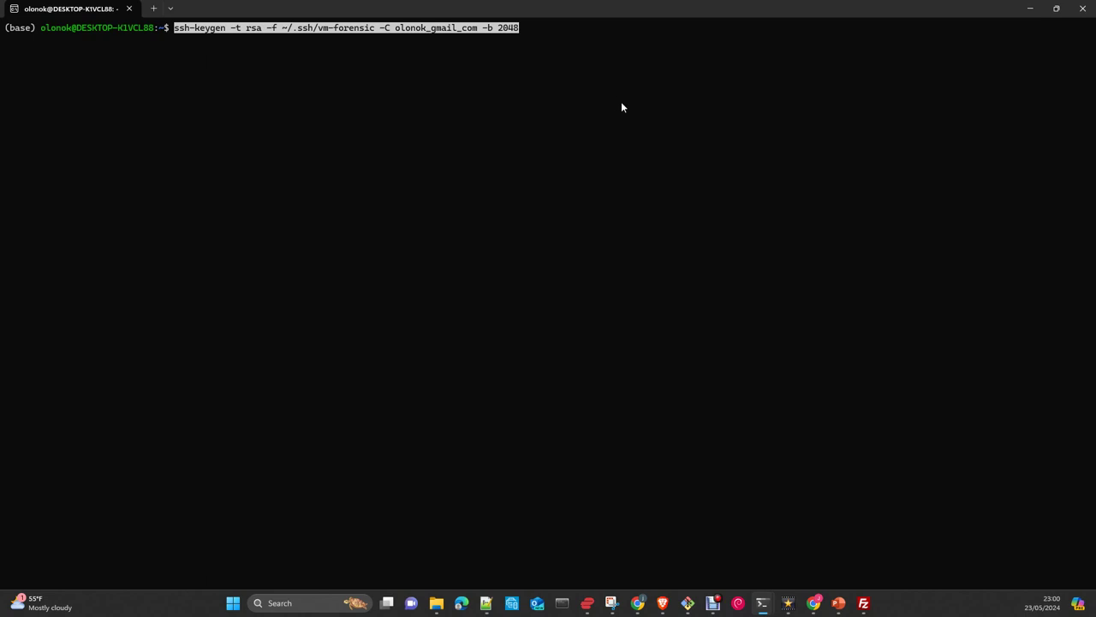
key("End")
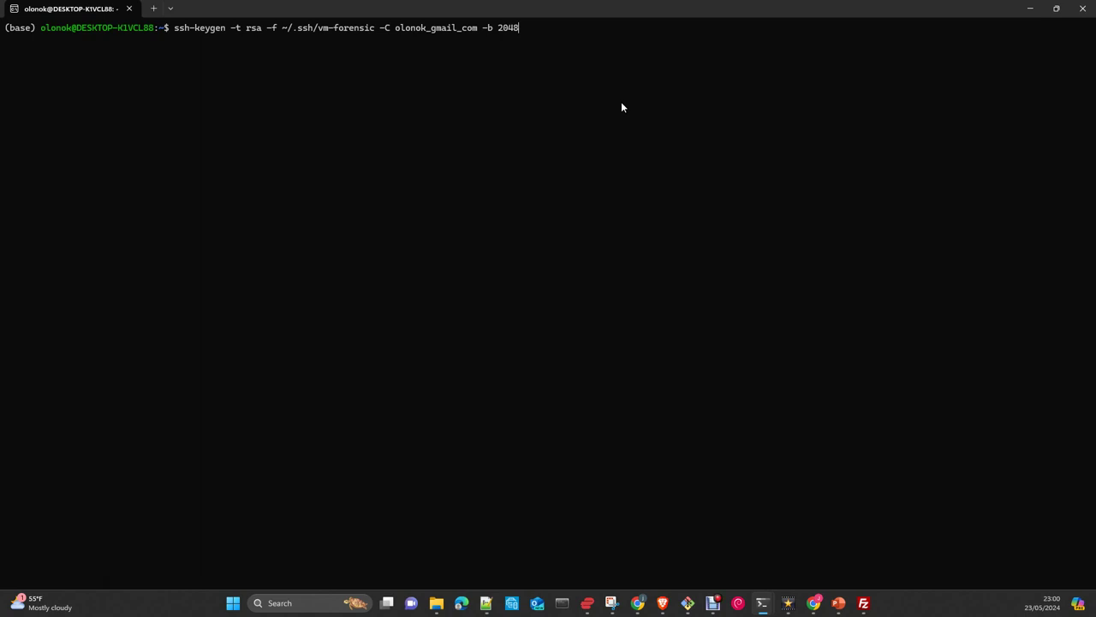
Change the key file name in the ssh-keygen command to vm-forensic-3
key("Left")
key("Left")
key("Left")
key("Left")
key("Left")
key("Left")
key("Left")
key("Left")
key("Left")
key("Left")
key("Left")
key("Left")
key("Left")
key("Left")
key("Left")
key("Left")
key("Left")
key("Left")
key("Left")
key("Left")
key("Left")
key("Left")
key("Left")
key("Left")
key("Left")
key("Left")
key("Left")
key("Left")
key("Left")
key("Left")
key("Left")
key("Left")
key("Left")
key("Left")
key("Right")
key("Right")
key("Right")
key("Right")
key("Right")
key("Right")
key("Right")
key("Right")
key("Right")
key("Right")
key("Right")
key("Right")
key("Right")
key("Right")
key("Right")
key("Right")
key("Right")
key("Right")
key("Right")
key("Right")
key("Right")
key("Right")
key("Right")
key("Right")
key("Right")
key("Right")
key("Right")
type("-3")
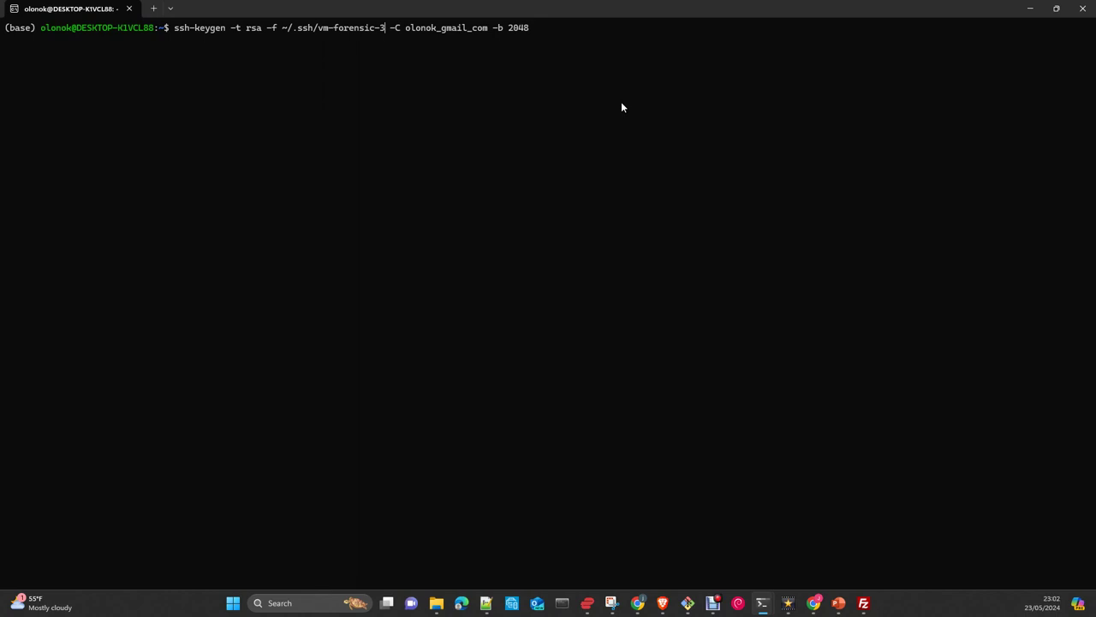
Run the ssh-keygen command and generate the key pair with an empty passphrase
key("Right")
key("Right")
key("Right")
key("Right")
key("Right")
key("Right")
key("Right")
key("Right")
key("Right")
key("Right")
key("Right")
key("Right")
key("Left")
key("Left")
key("Left")
key("Left")
key("Right")
key("Right")
key("Right")
key("Right")
key("Left")
key("Left")
key("Right")
key("Right")
key("Return")
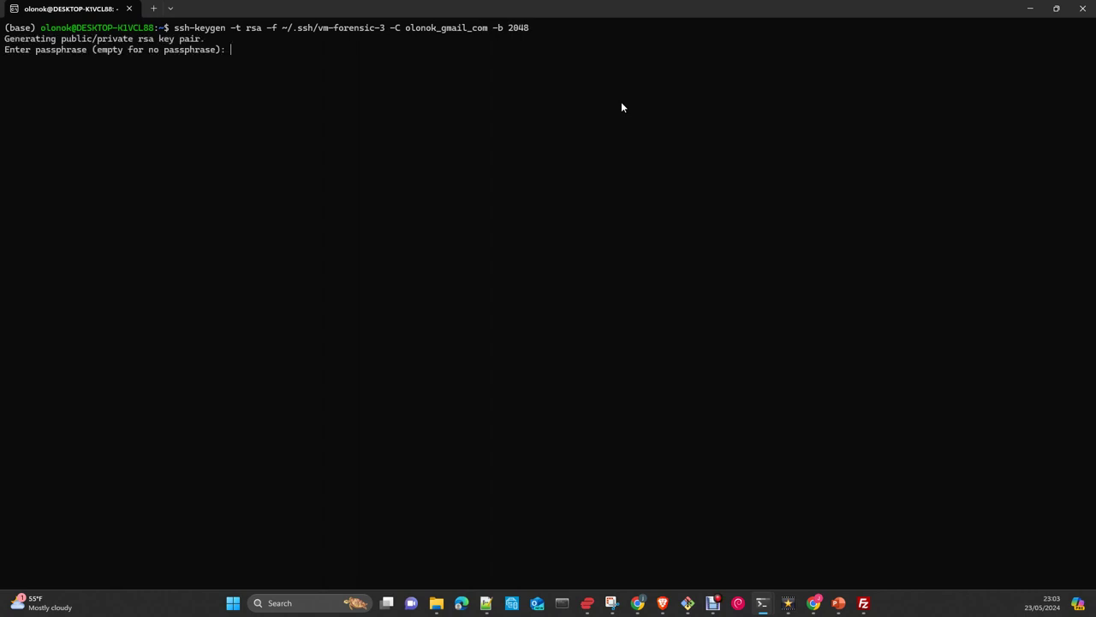
key("Return")
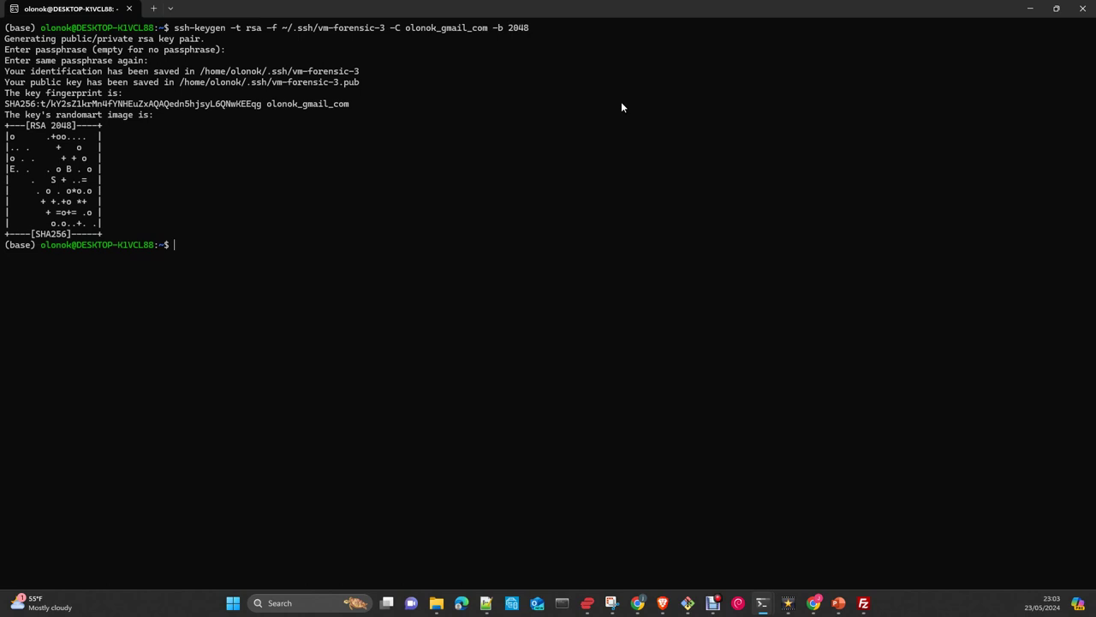
Print the contents of the public key file vm-forensic-3.pub with cat, using its full path
type("cat")
left_click_drag(182, 82, 360, 83)
right_click(360, 83)
right_click(269, 259)
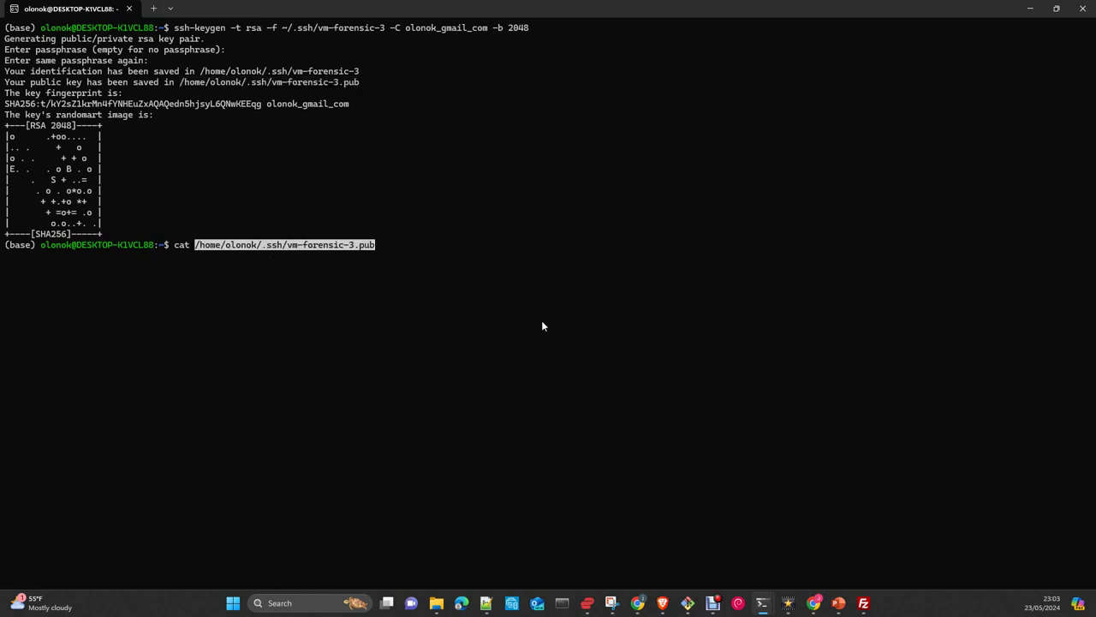
key("Return")
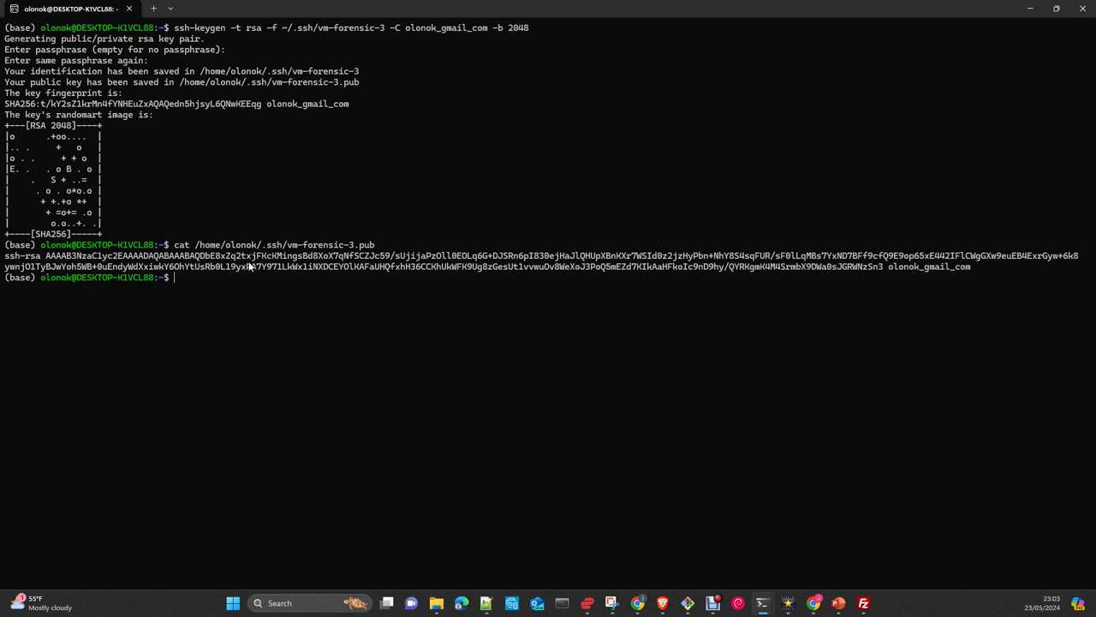
List all files in the .ssh folder with ls -la
type("ls -la .hh")
key("BackSpace")
key("Return")
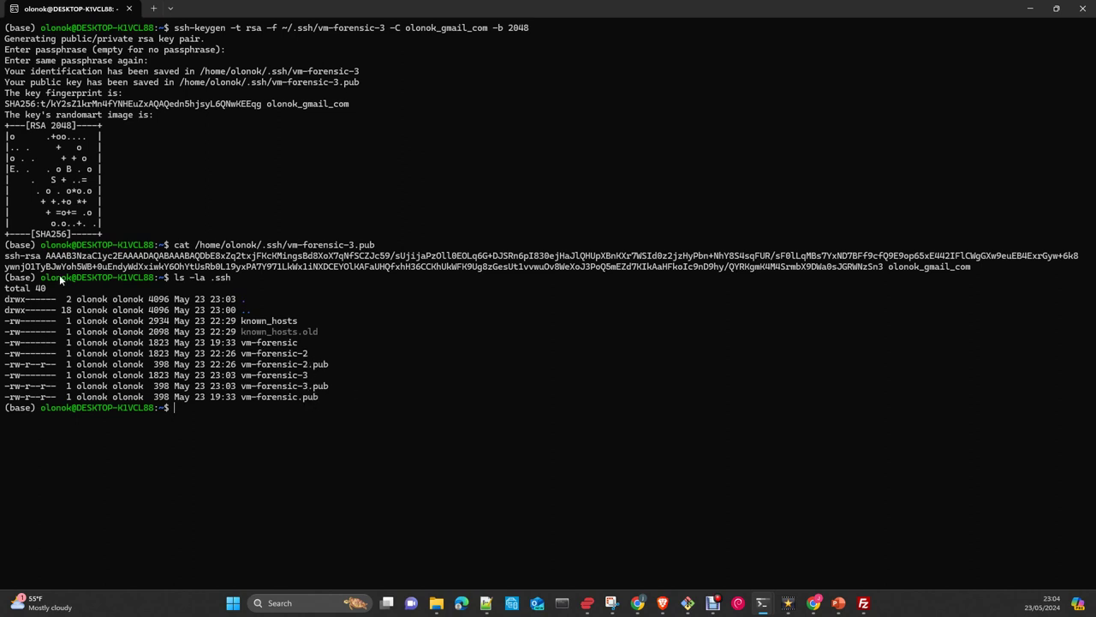
Copy the entire printed public key and switch to the Compute Engine VM instances page in the Google Cloud console
left_click_drag(7, 257, 969, 269)
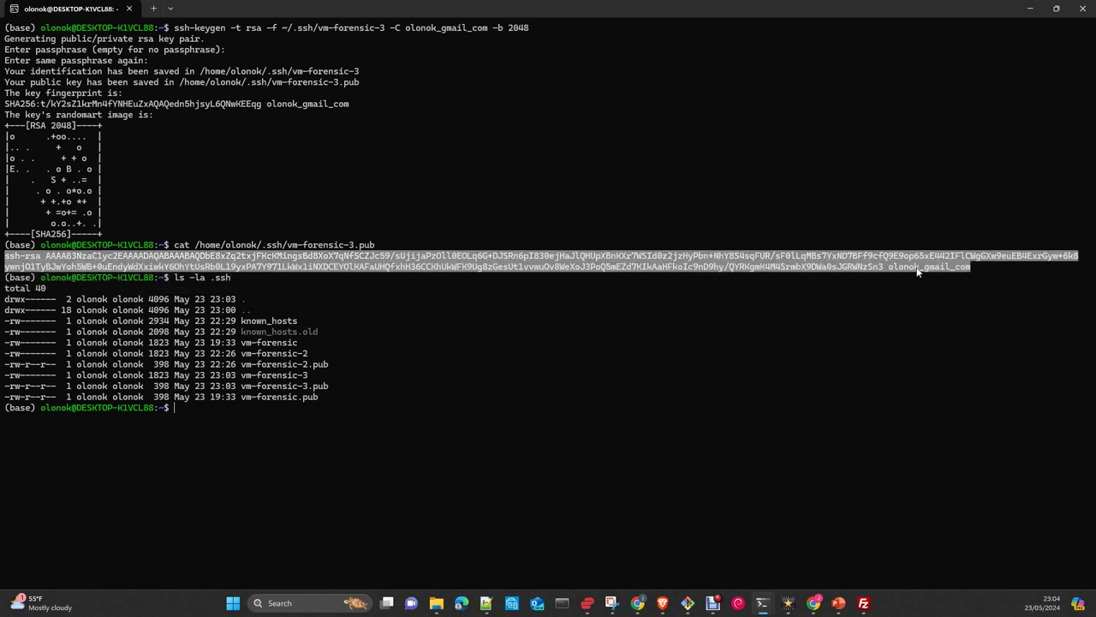
key("ctrl+c")
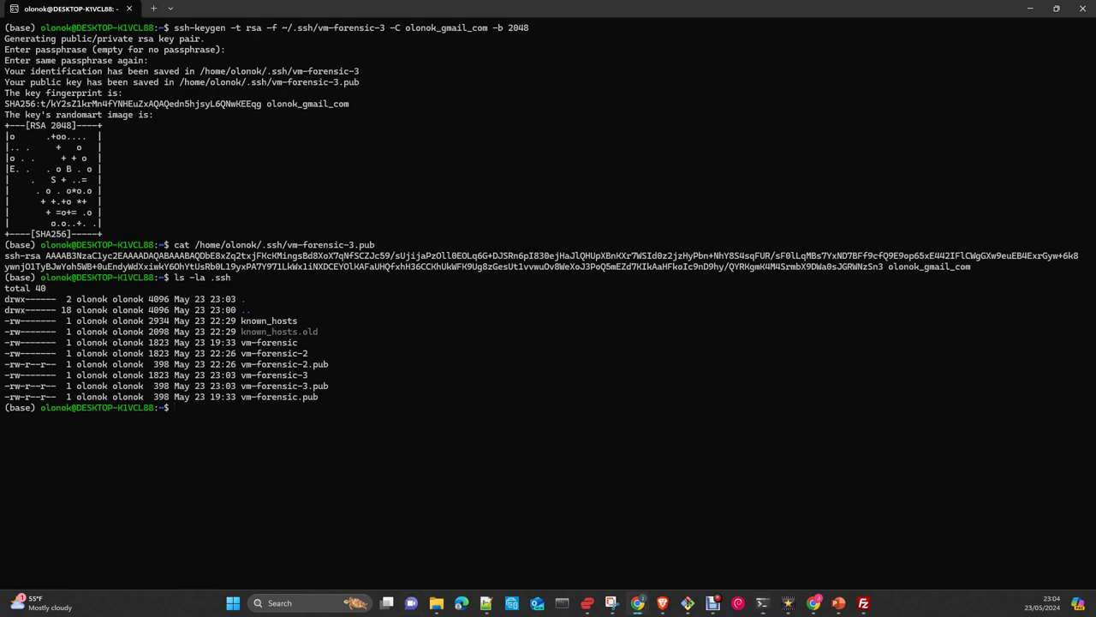
left_click(638, 603)
left_click_drag(480, 91, 386, 4)
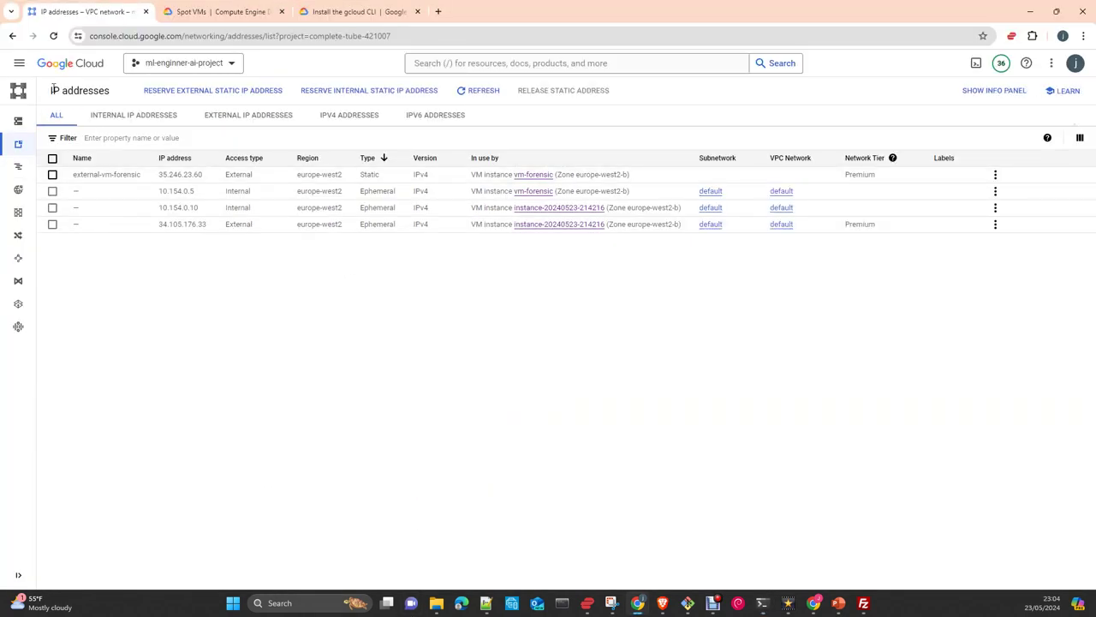
left_click(19, 62)
mouse_move(77, 205)
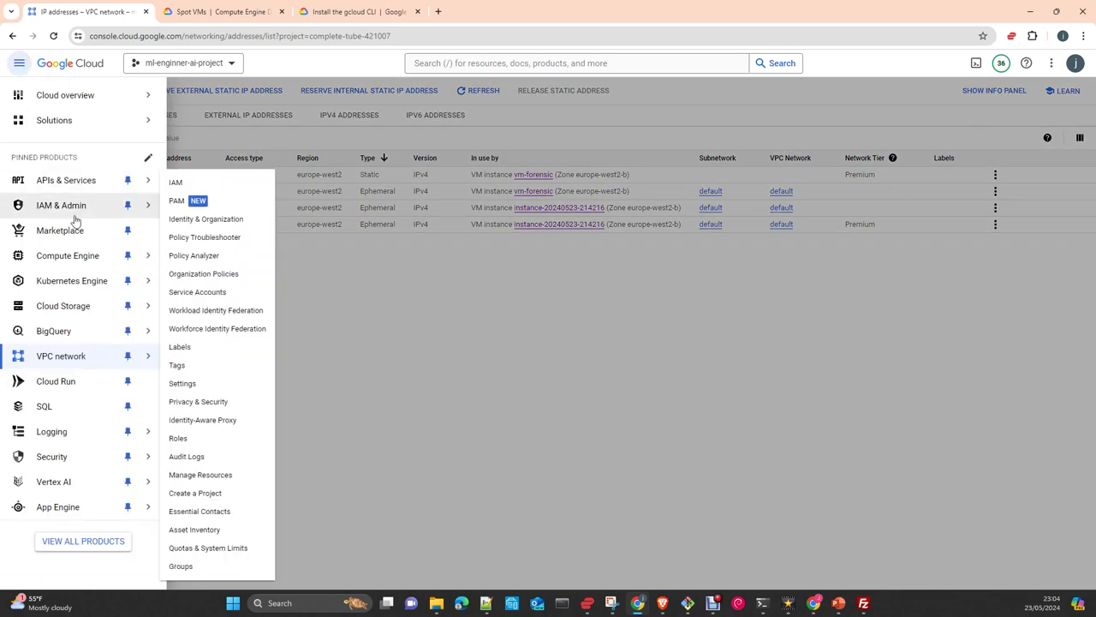
mouse_move(74, 255)
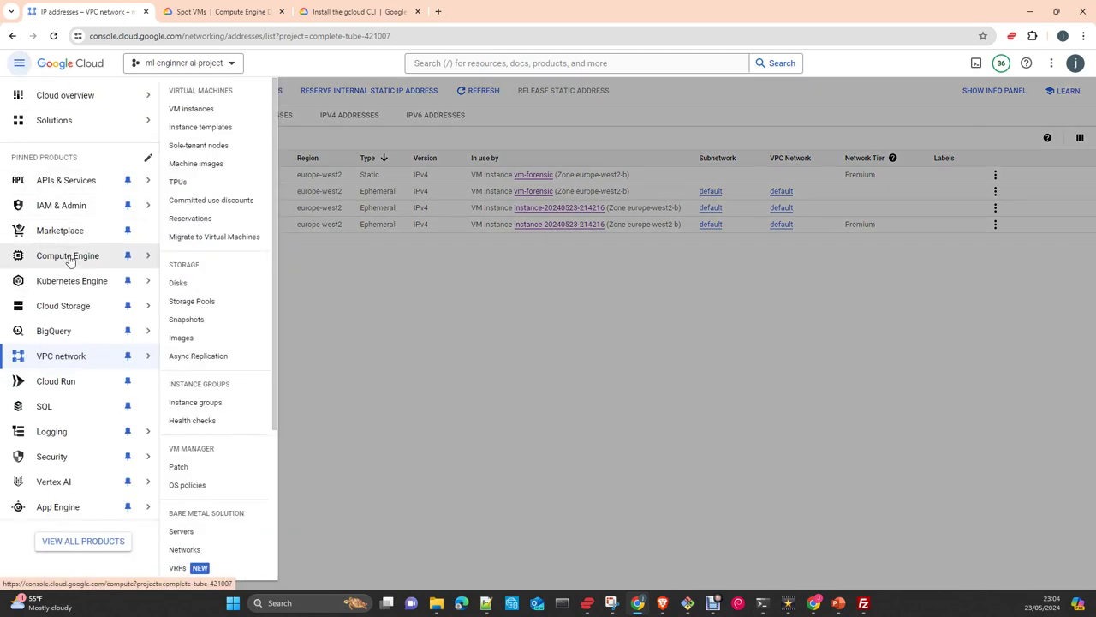
left_click(212, 111)
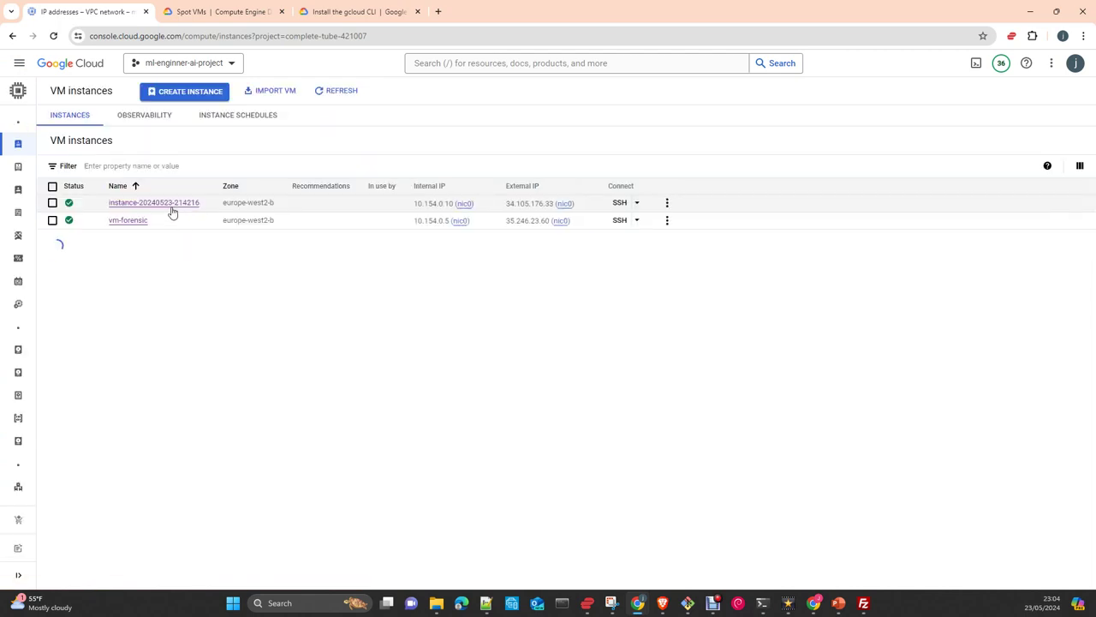
left_click(171, 205)
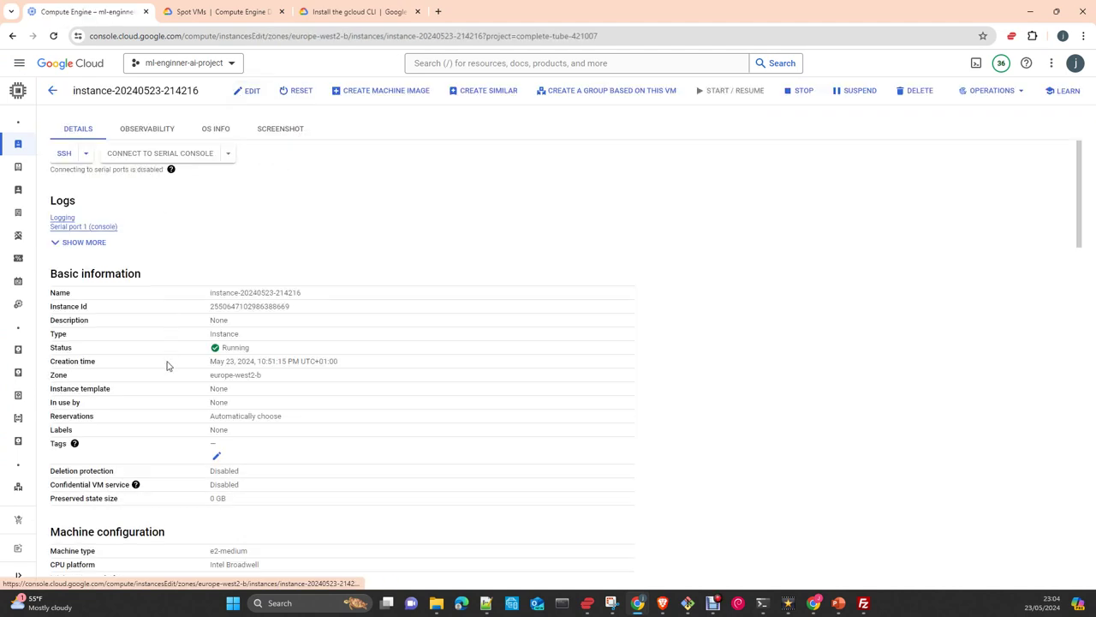
scroll(168, 365, "down", 15)
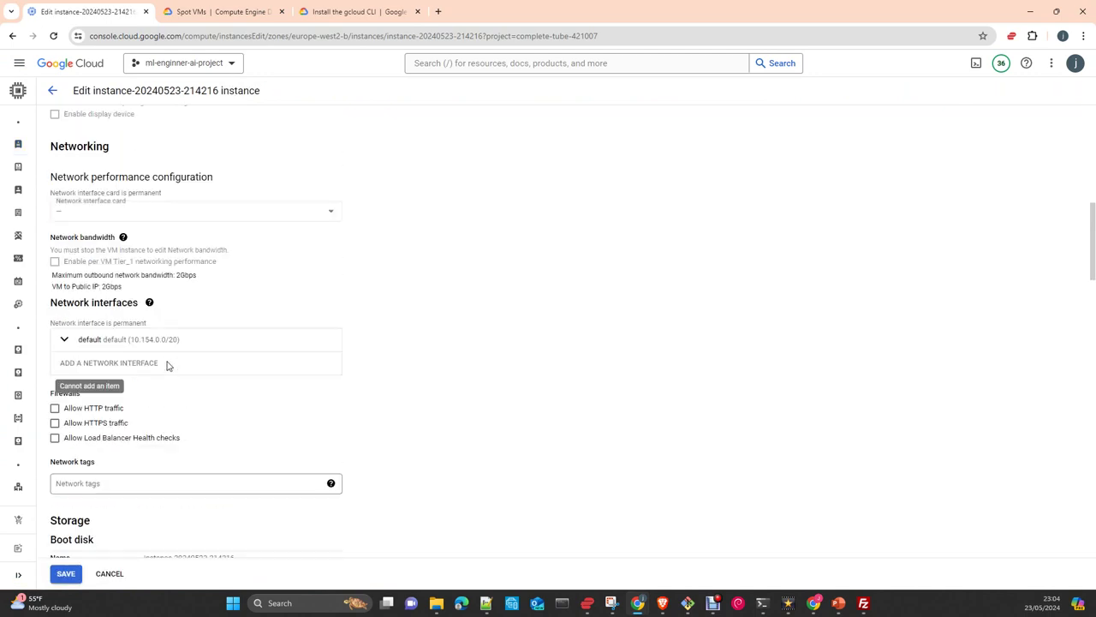
scroll(168, 366, "down", 5)
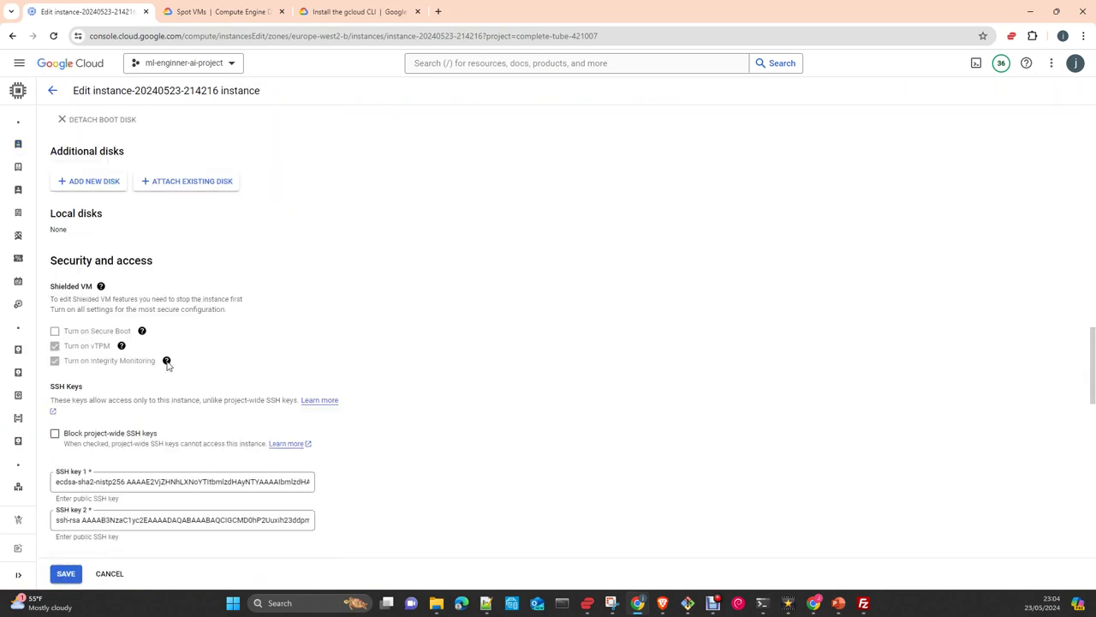
left_click(82, 409)
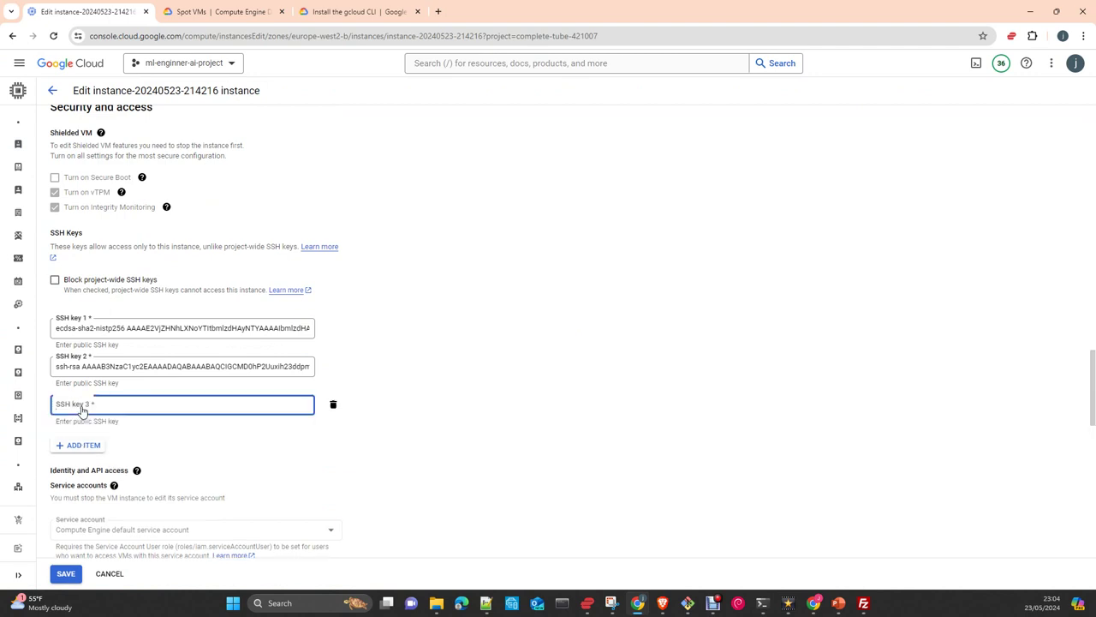
key("ctrl+v")
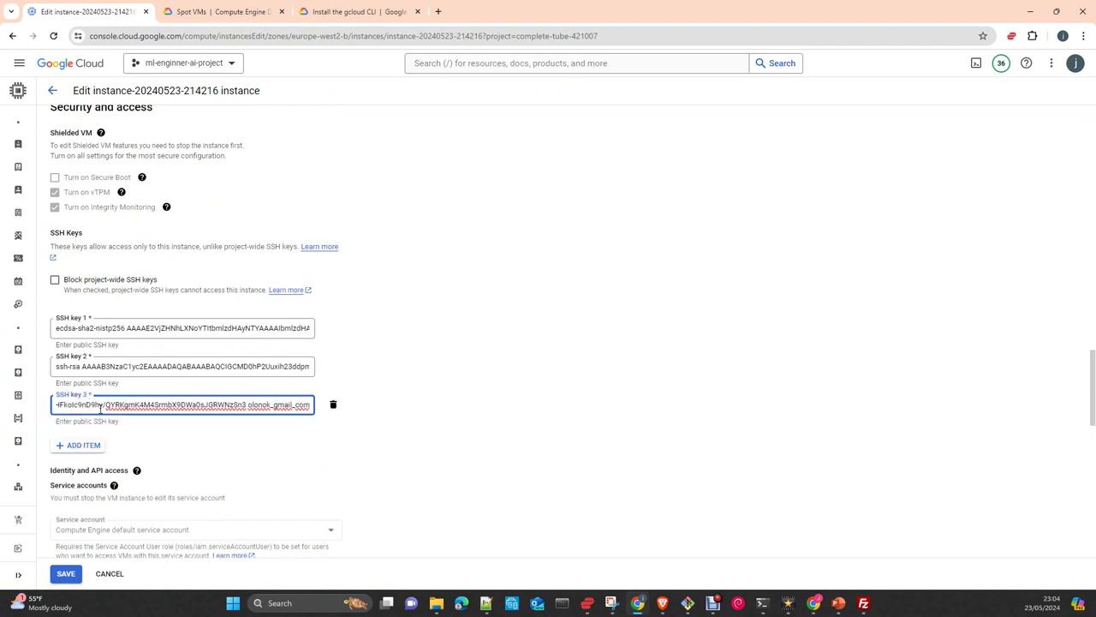
left_click(66, 576)
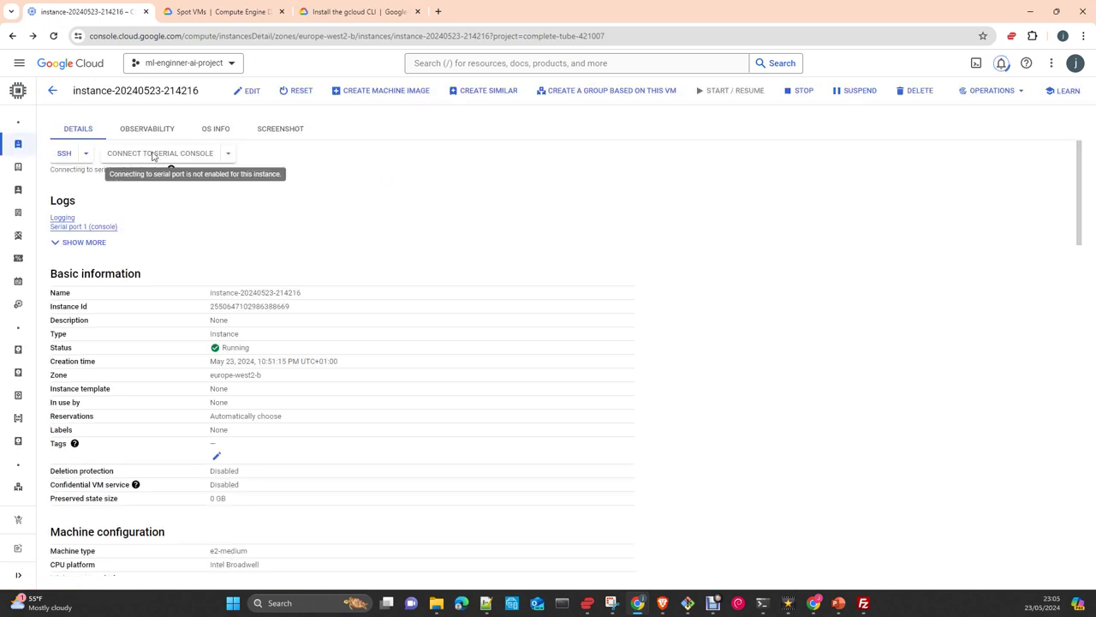
left_click(53, 90)
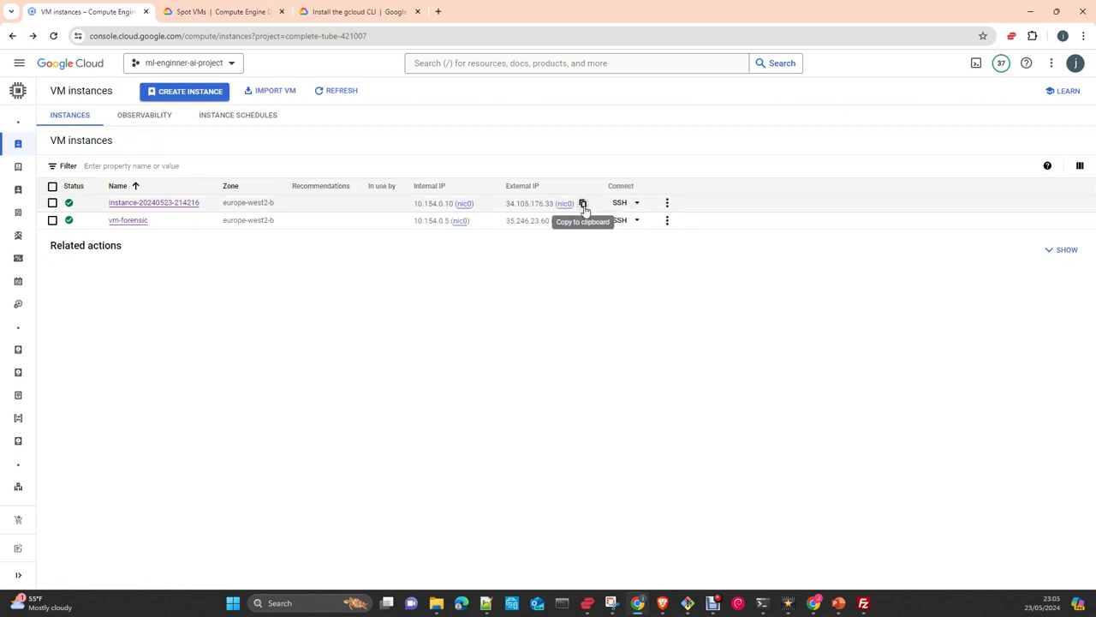
left_click(582, 204)
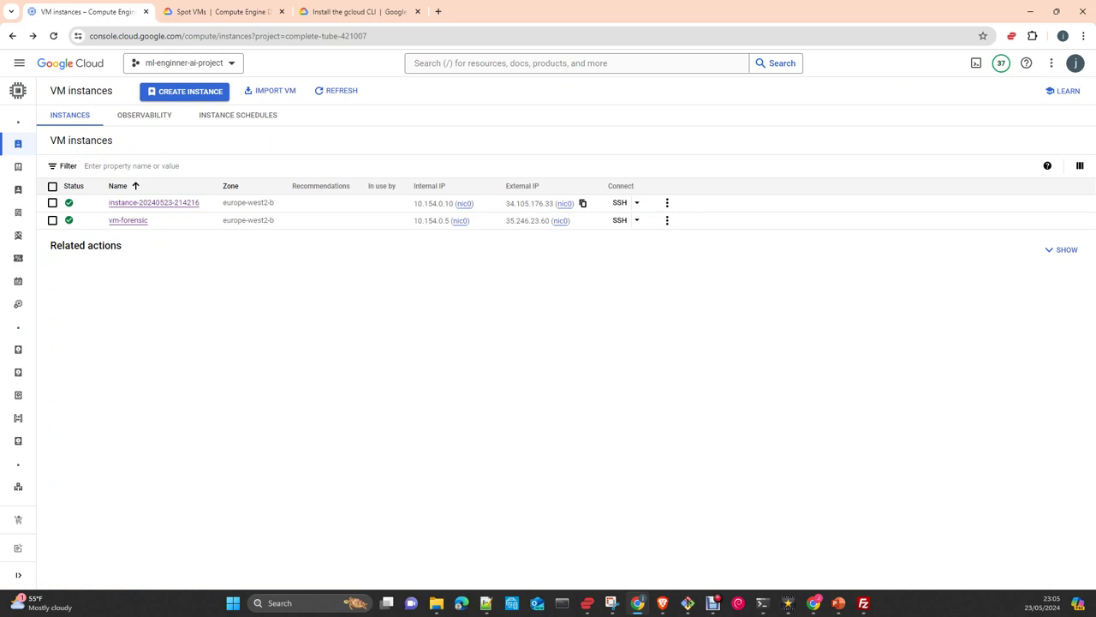
key("alt+Tab")
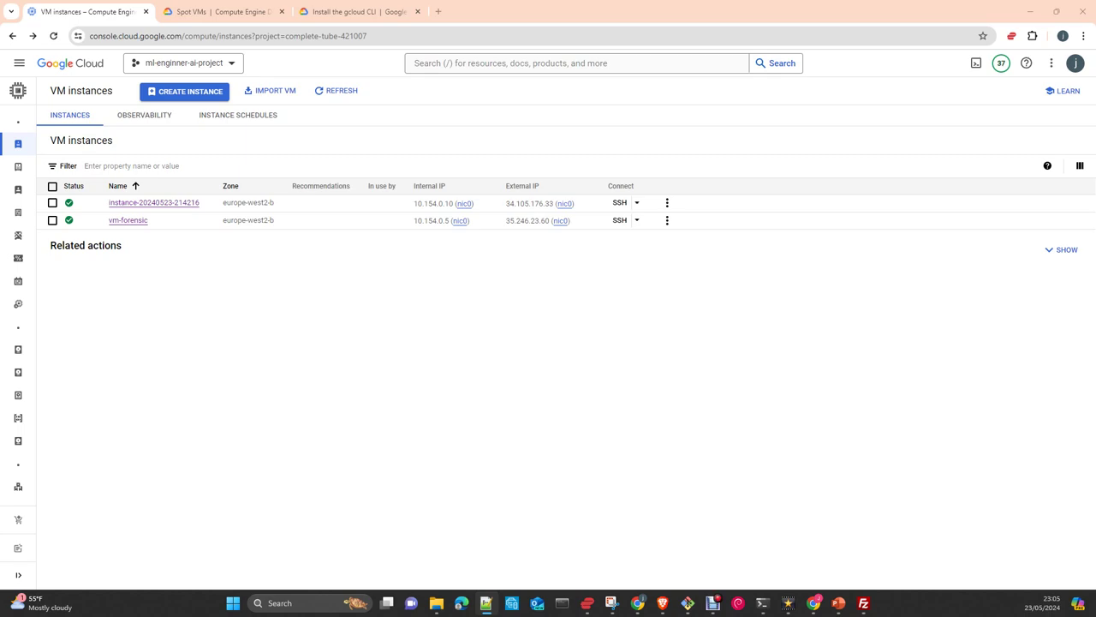
key("alt+Tab")
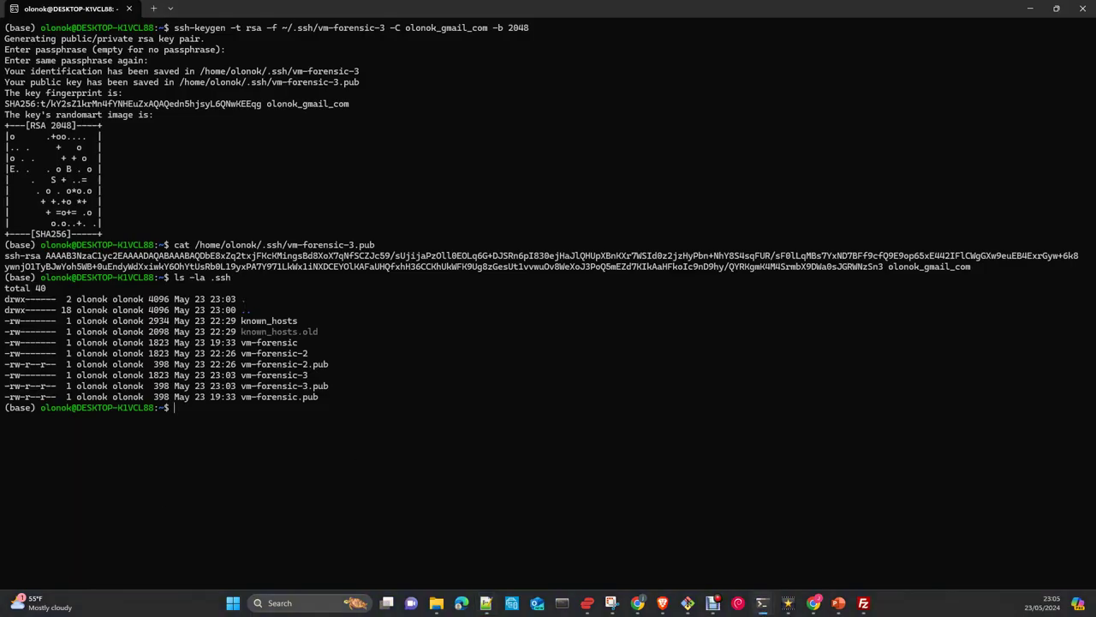
Try to connect to the VM at 34.105.176.33 over SSH as the VM user with the .ssh/vm-forensic-3 private key
key("alt+Tab")
left_click(218, 417)
key("ctrl+v")
key("Left")
key("Left")
key("Left")
key("Left")
key("Left")
key("Left")
key("Left")
key("Left")
key("Left")
key("Left")
key("Left")
key("Left")
key("Left")
key("Left")
key("Left")
key("Left")
key("Left")
key("Left")
key("Left")
key("Left")
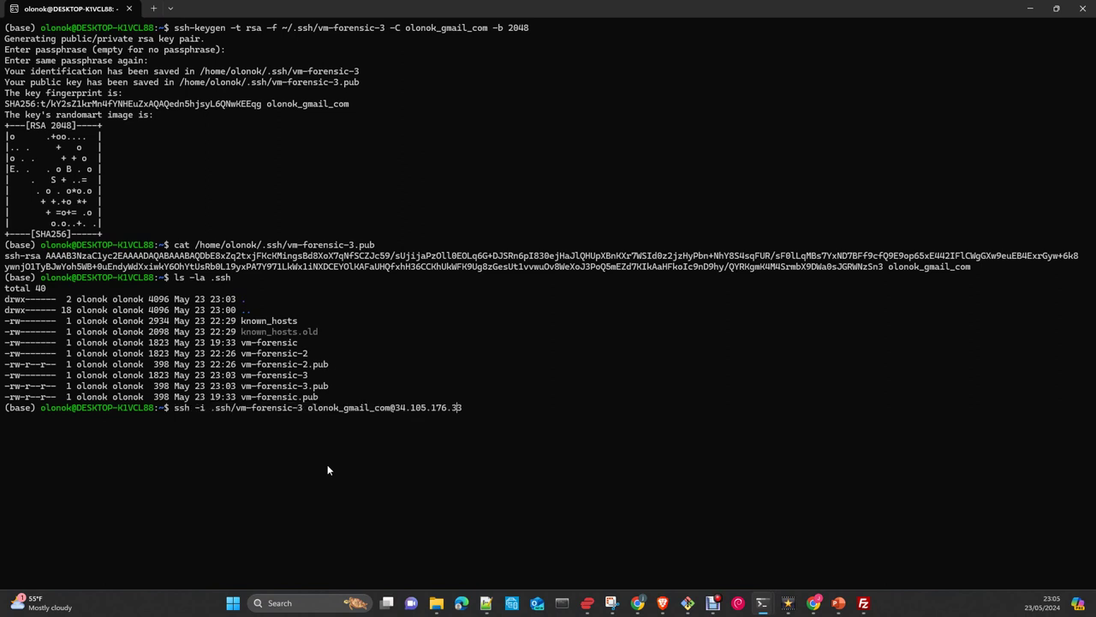
key("Left")
key("Left")
key("Left")
key("Left")
key("Left")
key("Left")
key("Left")
key("Left")
key("Left")
key("Left")
key("Left")
key("Left")
key("Left")
key("Left")
key("Left")
key("Left")
key("Left")
key("Left")
key("Left")
key("Left")
key("Right")
key("Right")
key("Left")
key("Left")
key("Right")
key("Left")
key("Right")
key("Right")
key("Right")
key("Right")
key("Right")
key("Right")
key("Right")
key("Right")
key("Right")
key("Right")
key("Right")
key("Right")
key("Right")
key("Right")
key("Right")
key("Right")
left_click_drag(174, 28, 492, 33)
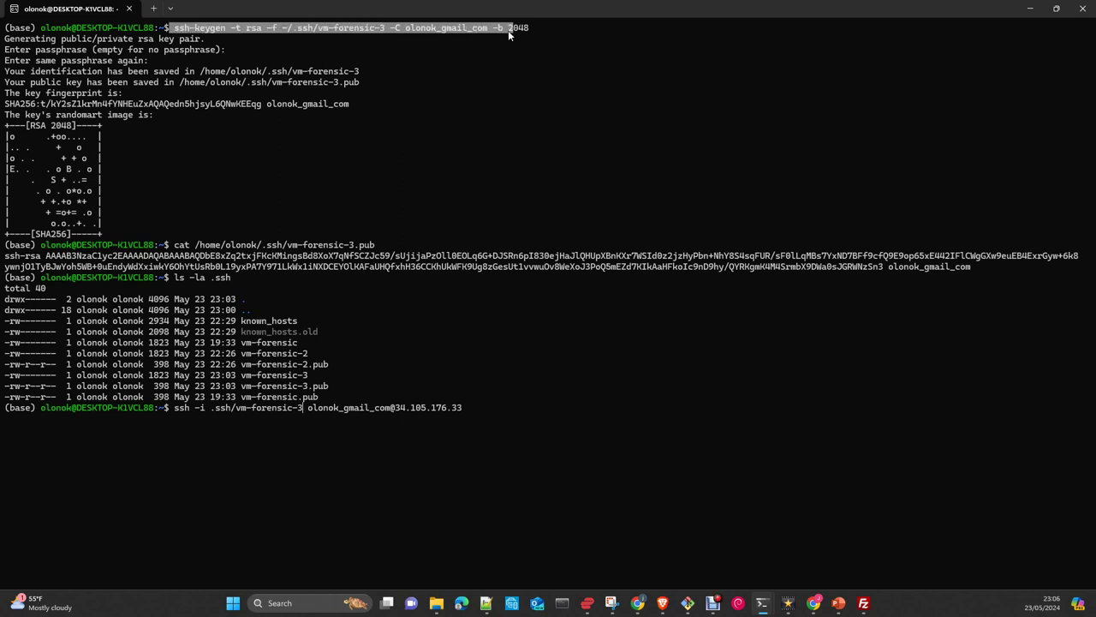
key("ctrl+c")
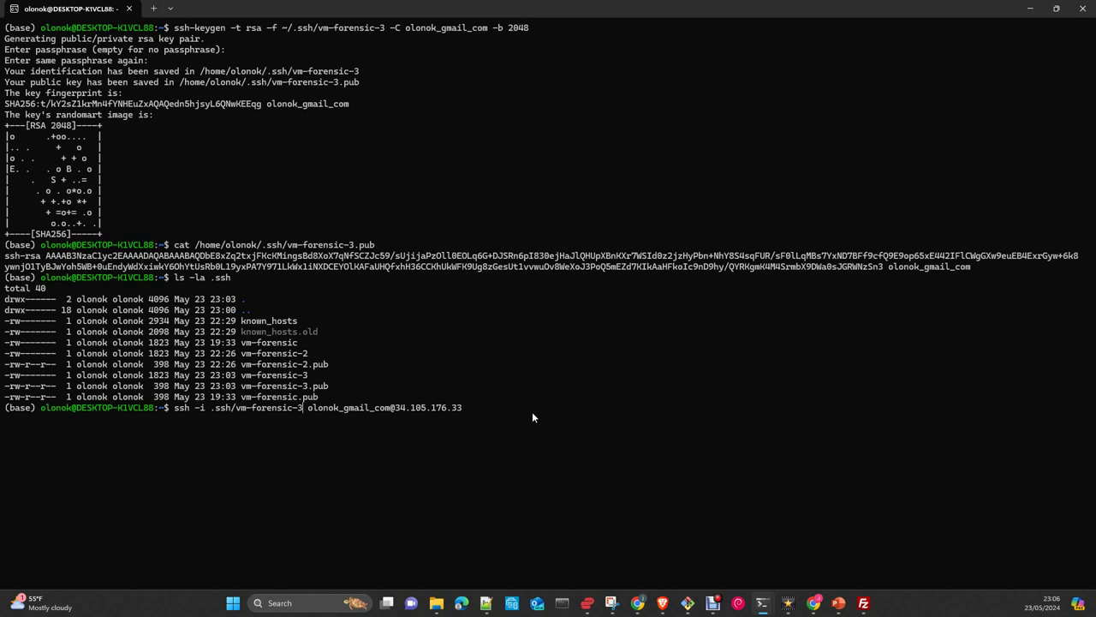
key("Return")
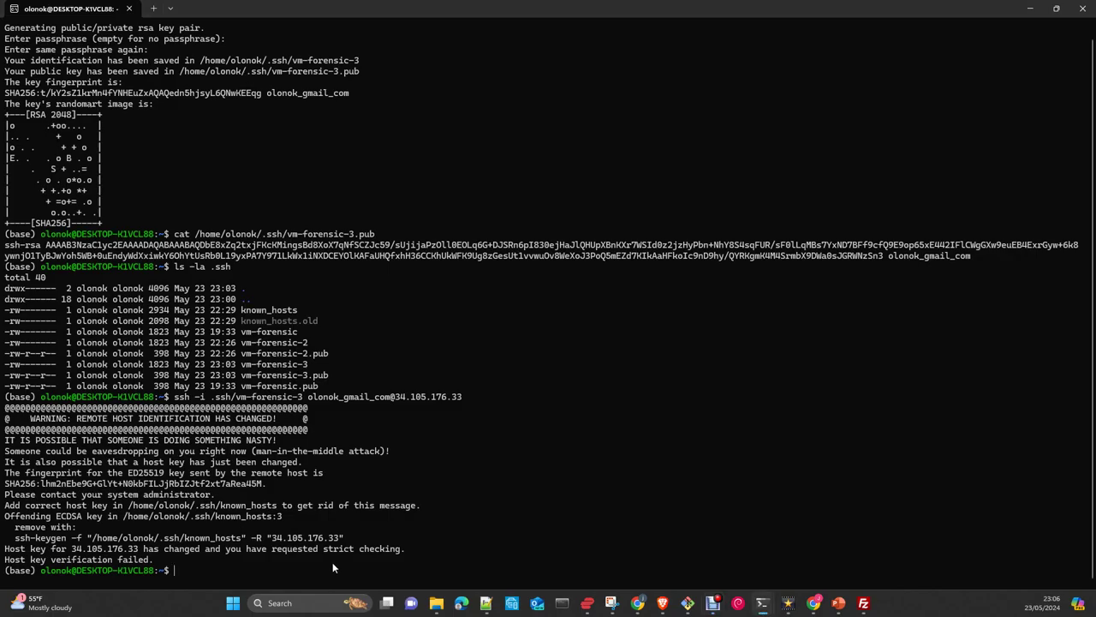
Open the known_hosts file from the home .ssh folder in nano, reusing the path printed in the terminal output
type("nano")
left_click_drag(129, 505, 276, 507)
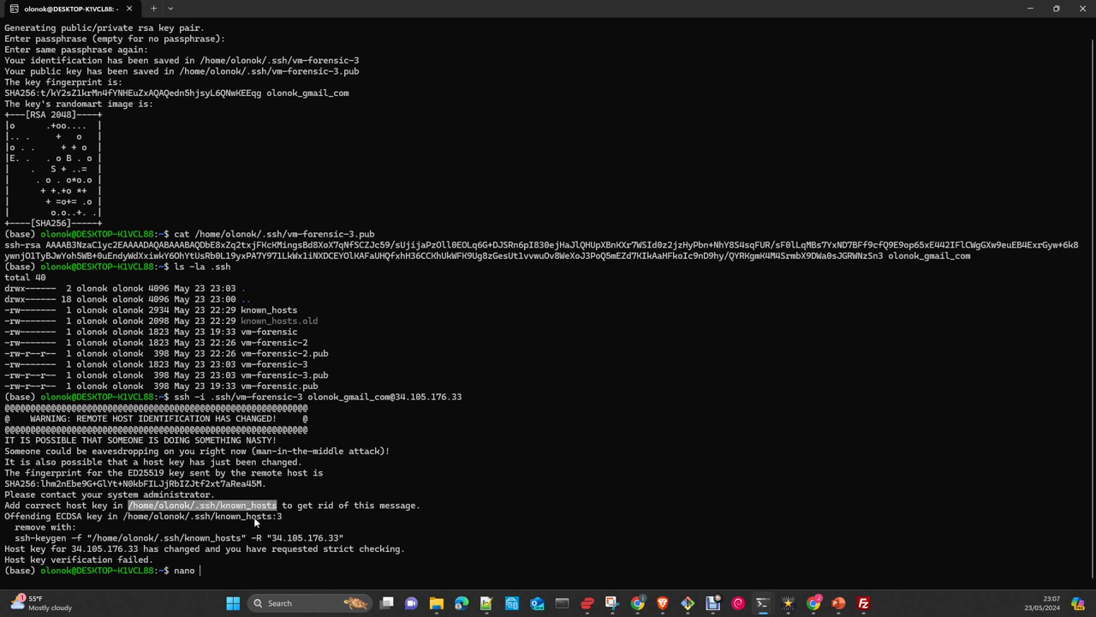
right_click(262, 512)
right_click(258, 574)
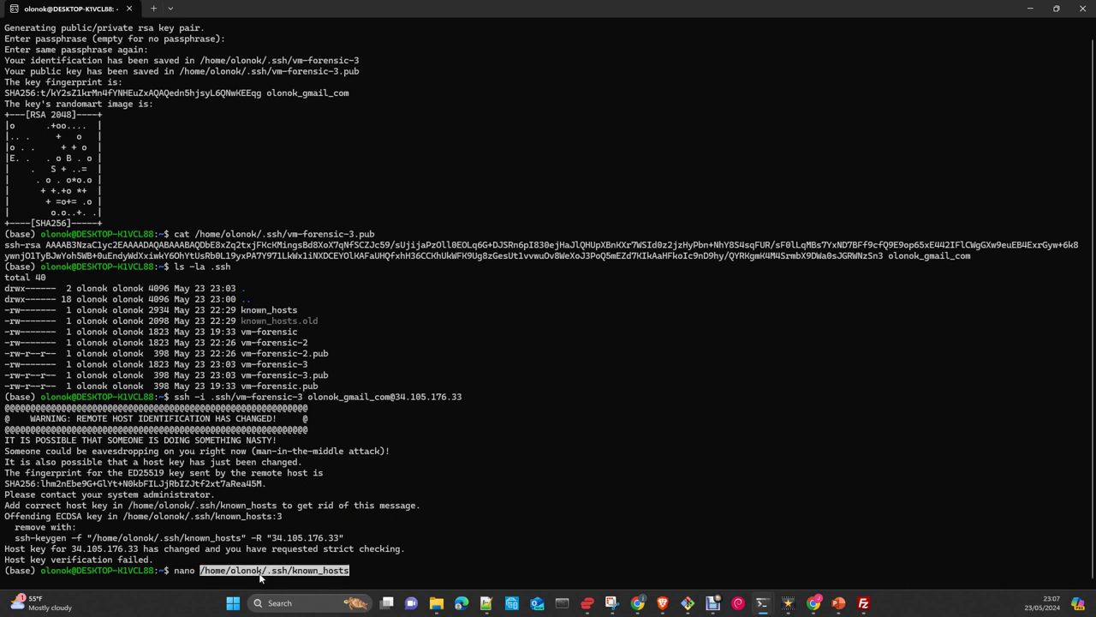
mouse_move(645, 602)
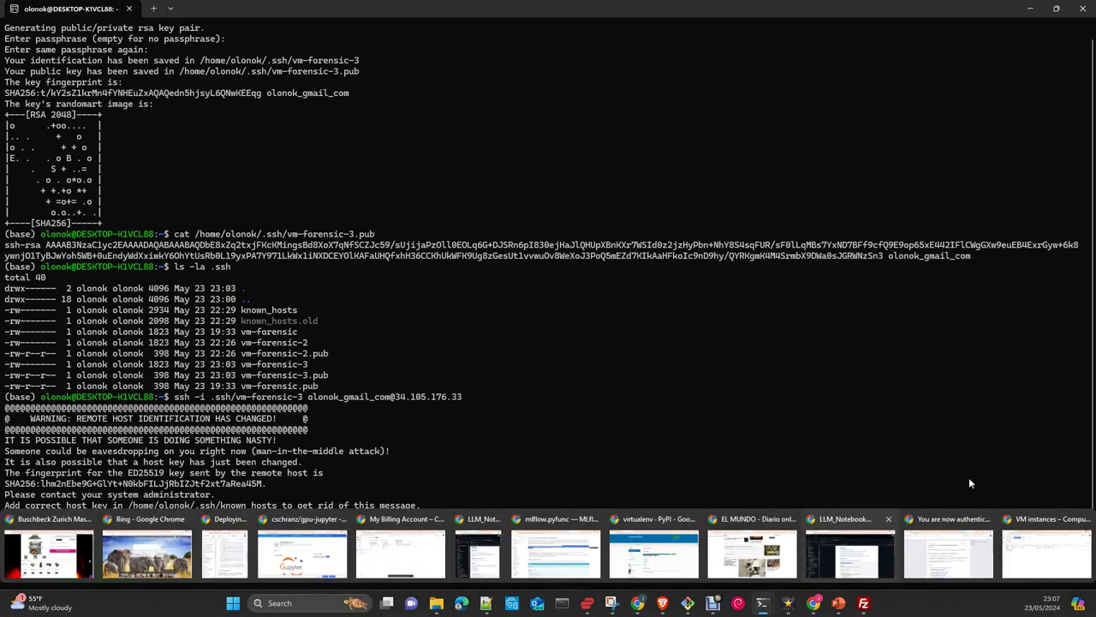
key("Return")
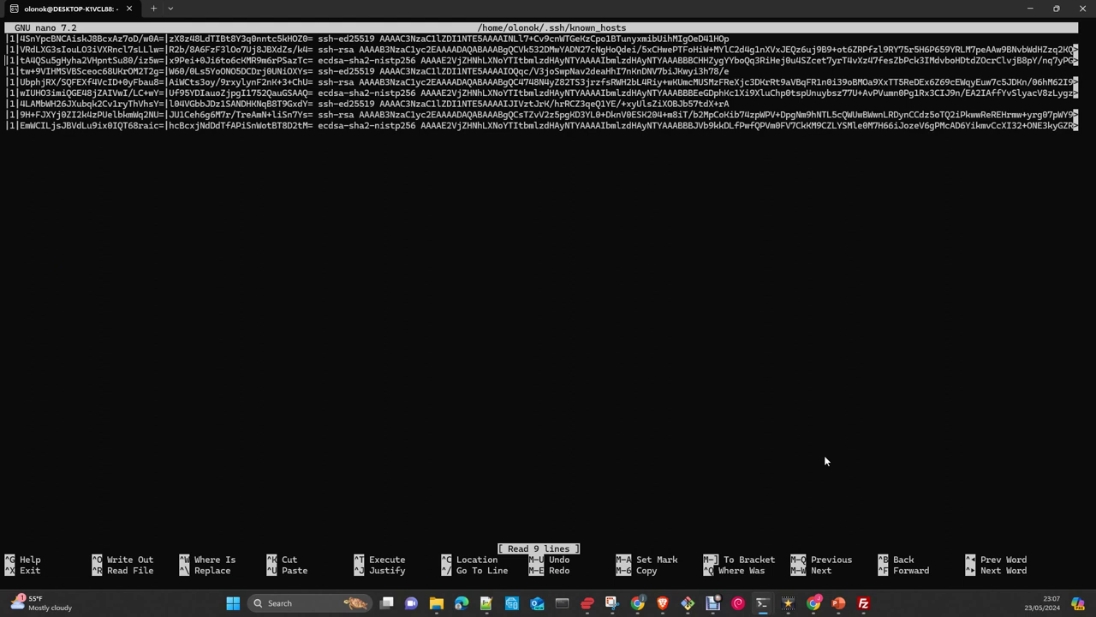
Delete every line from known_hosts, save the emptied file and exit nano
key("ctrl+k")
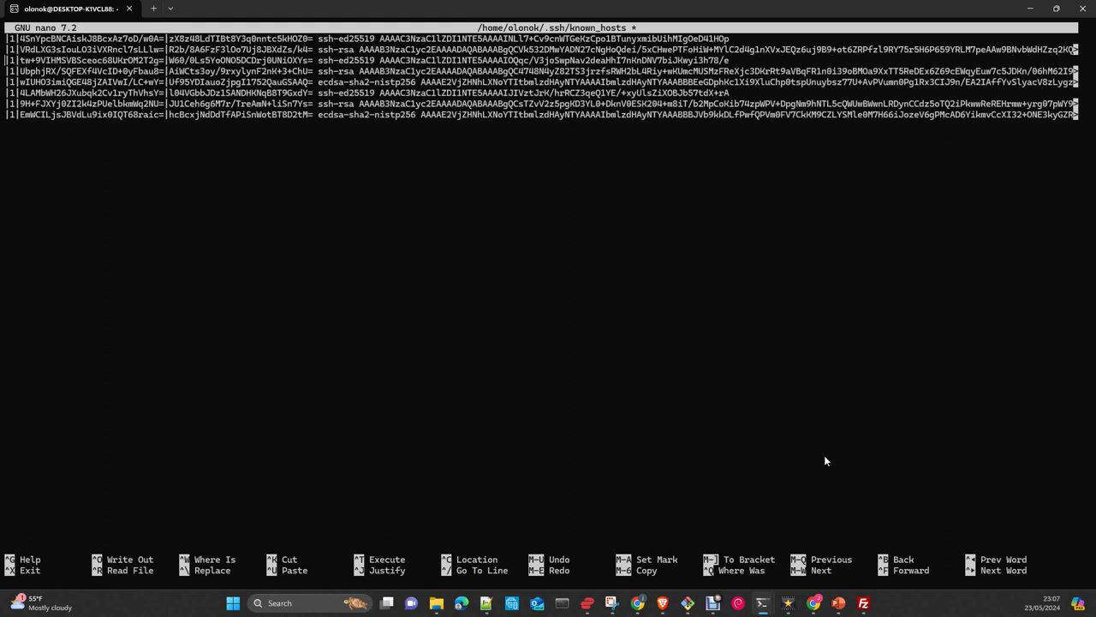
key("ctrl+k")
key("ctrl+k")
key("ctrl+k")
key("ctrl+k")
key("ctrl+k")
key("ctrl+k")
key("ctrl+k")
key("Up")
key("Up")
key("ctrl+k")
key("ctrl+k")
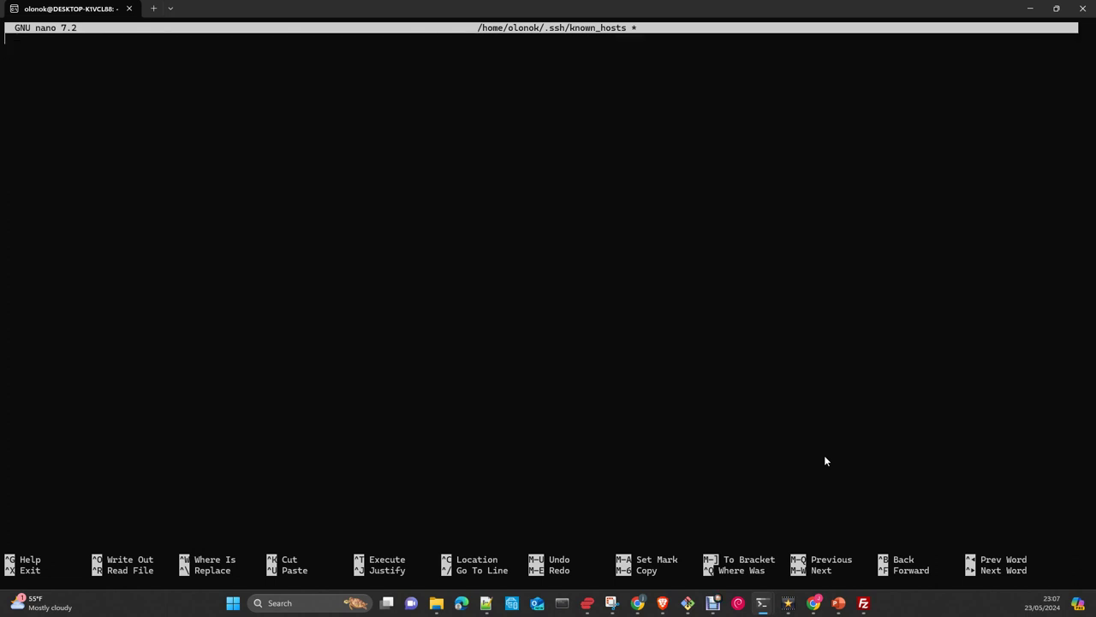
key("ctrl+o")
key("Return")
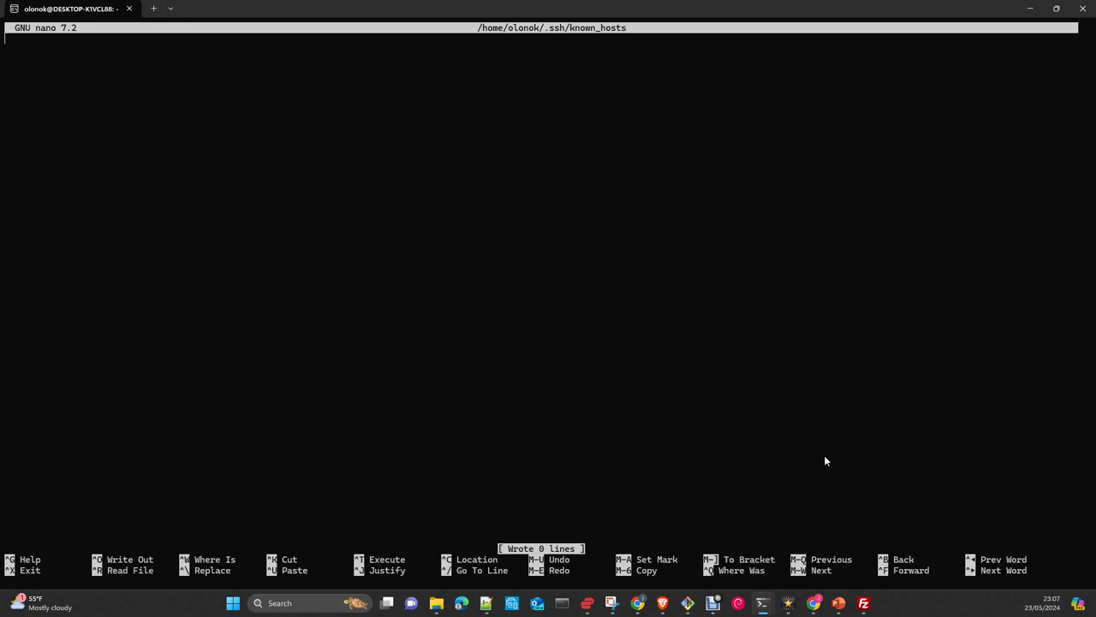
key("ctrl+x")
Rerun the ssh command with the vm-forensic-3 key for 34.105.176.33 and accept the host fingerprint with yes
key("Up")
key("Up")
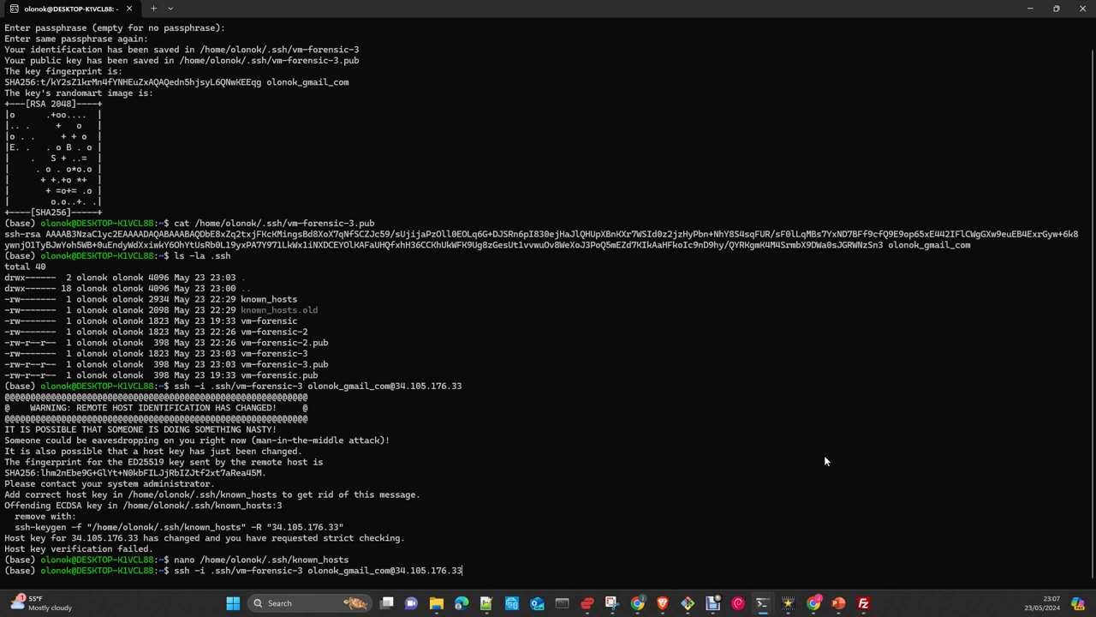
key("Return")
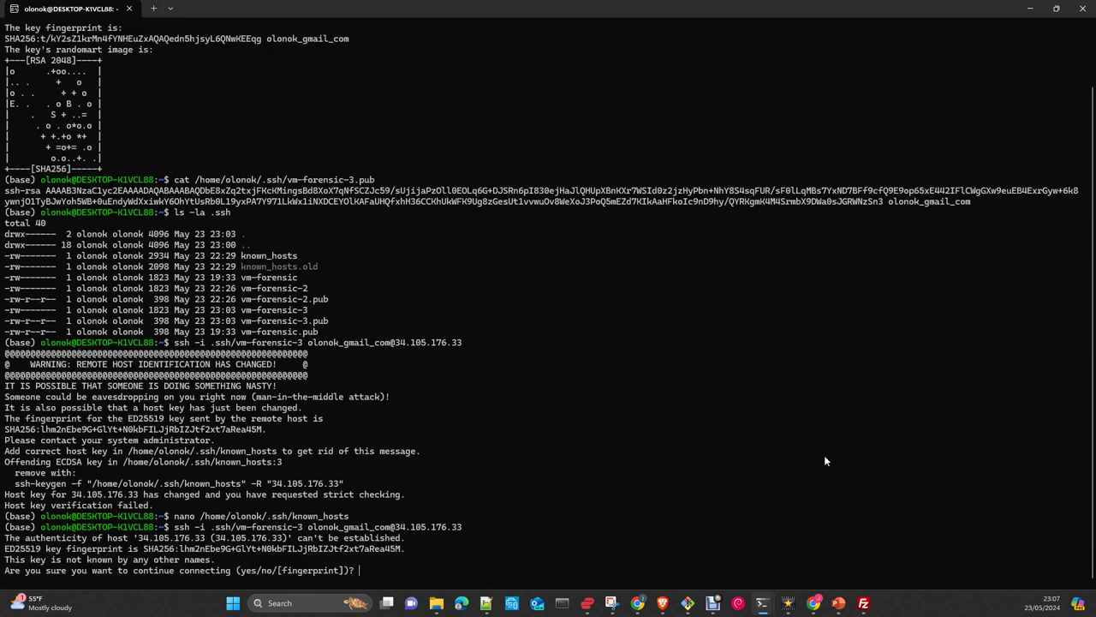
type("yes")
key("Return")
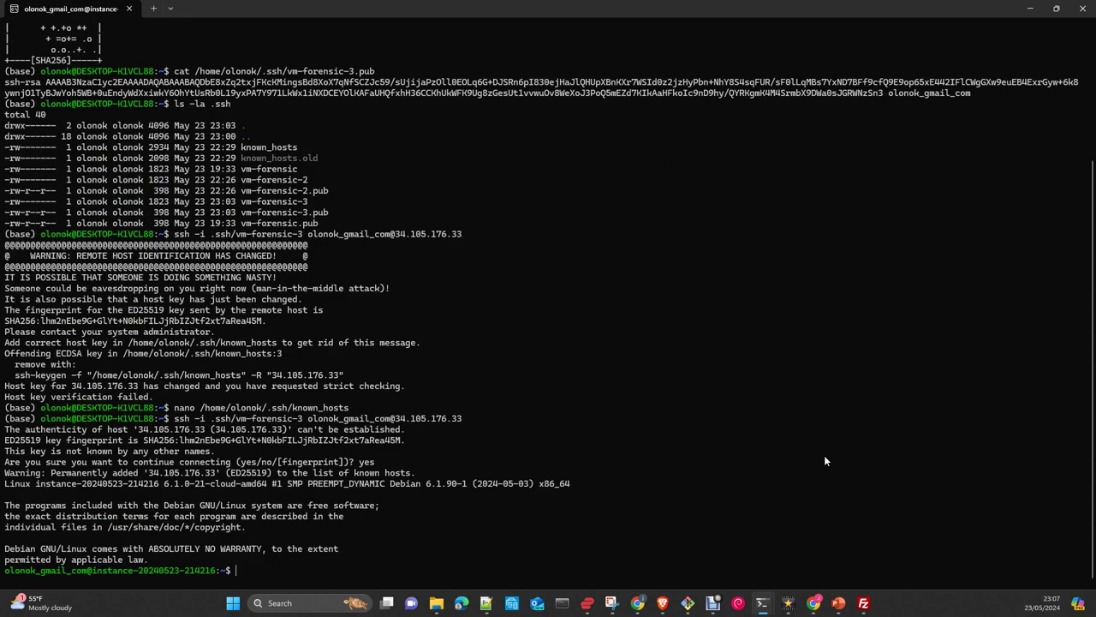
Print the VM's kernel and system information with uname -a
type("uname -a")
key("Return")
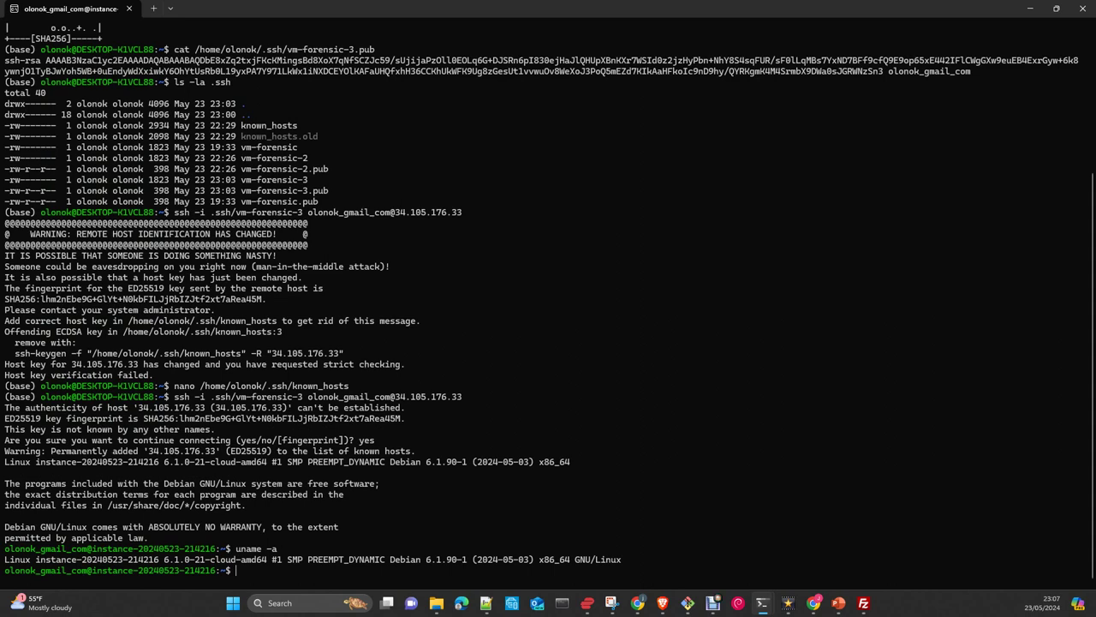
Switch to FileZilla, maximize its window and disconnect from the current server
key("alt+Tab")
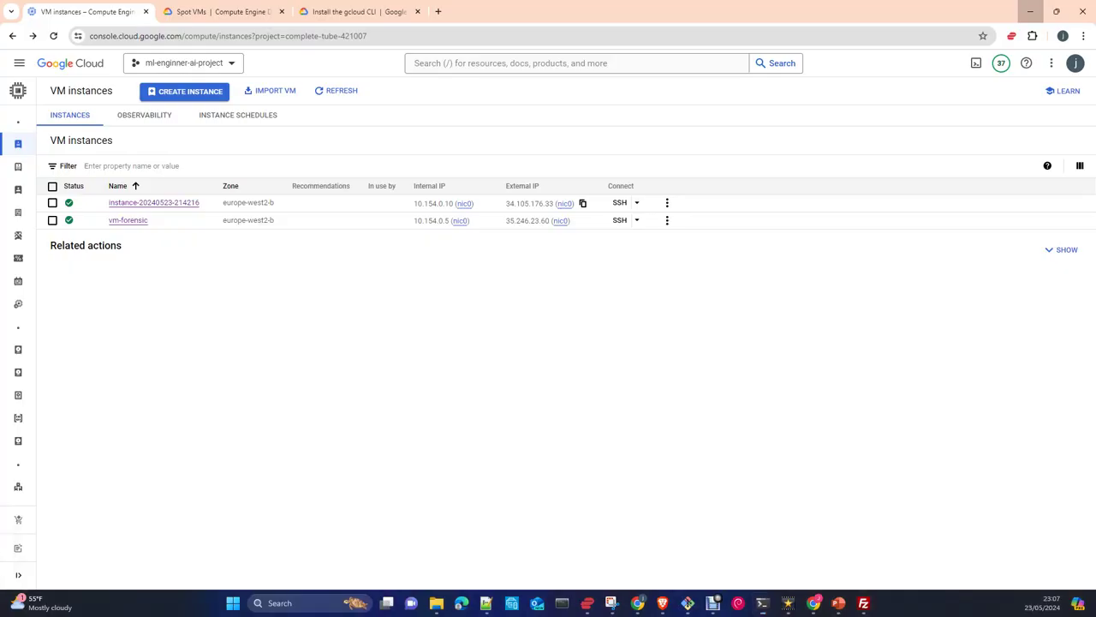
double_click(726, 15)
left_click_drag(456, 101, 857, 68)
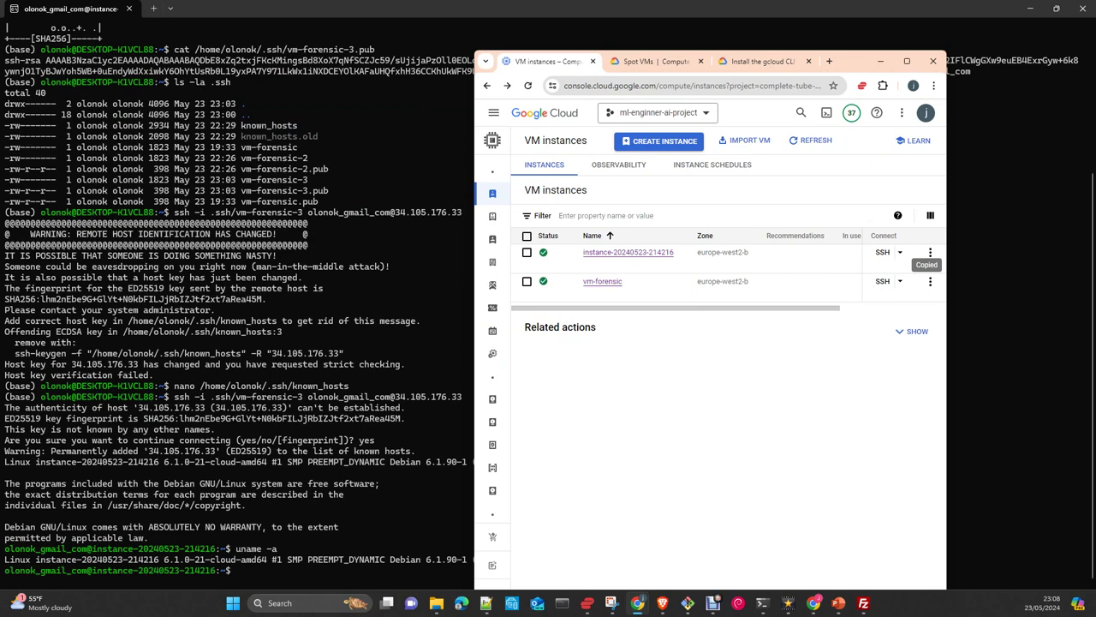
key("alt+Tab")
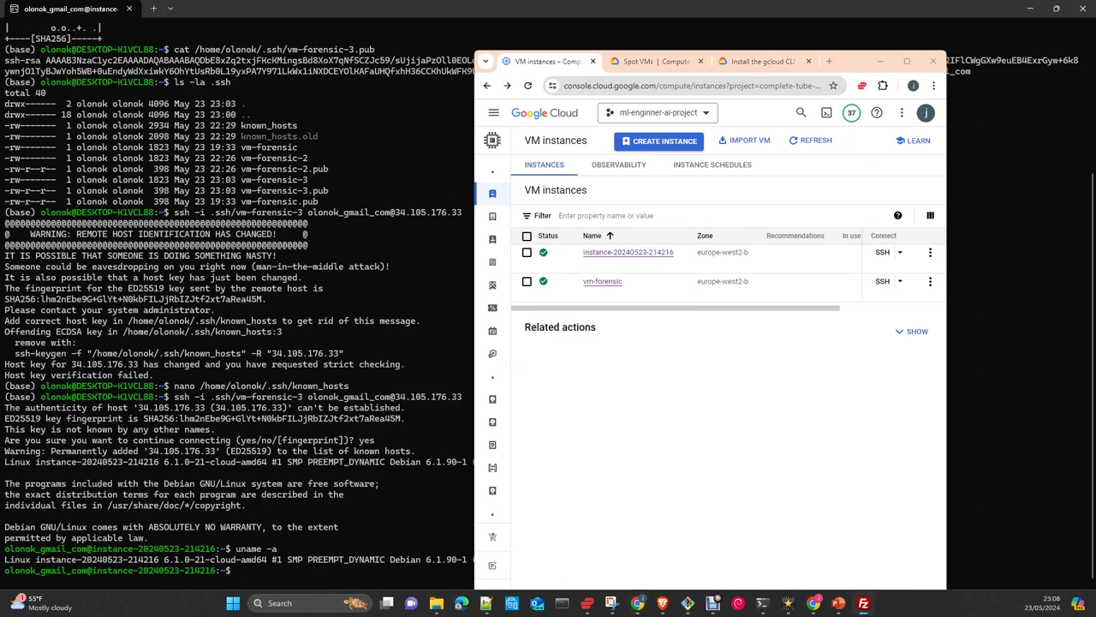
key("alt+Tab")
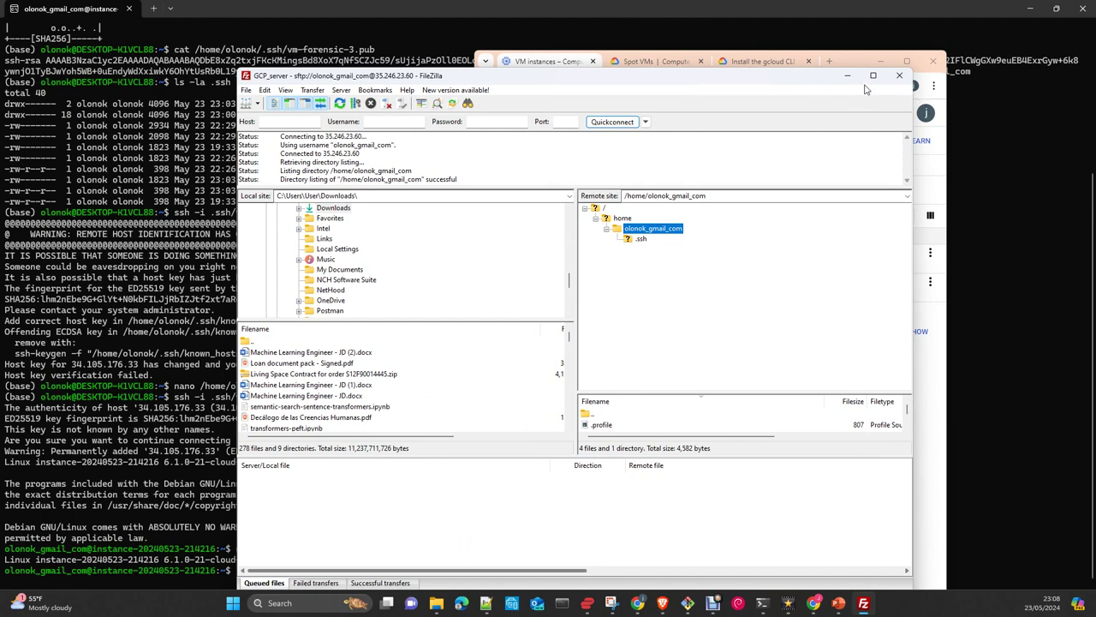
left_click(874, 76)
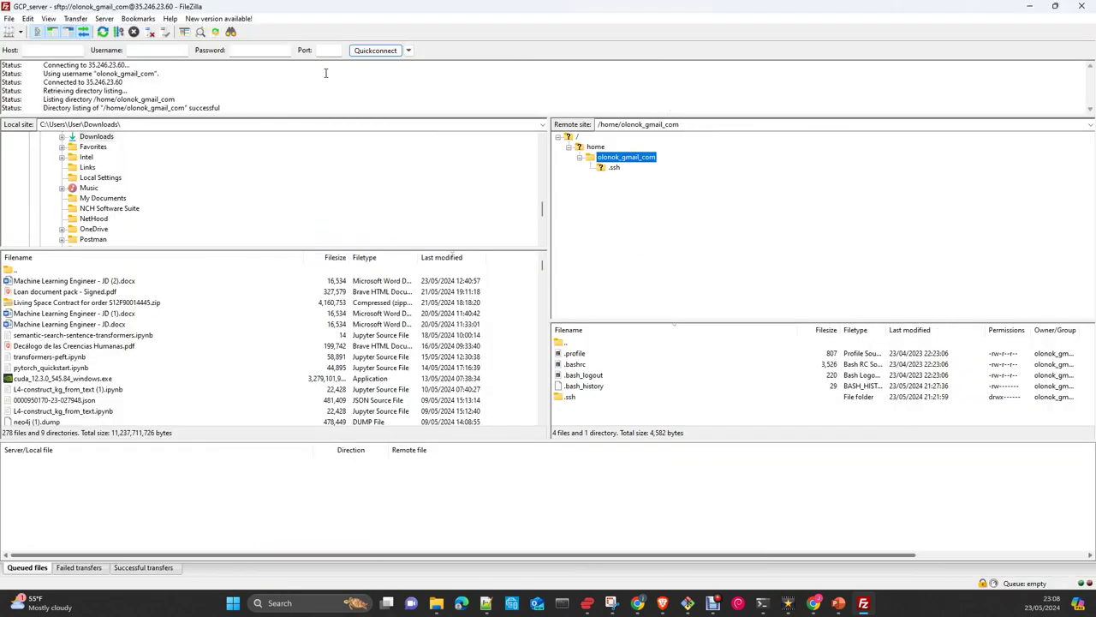
left_click(151, 34)
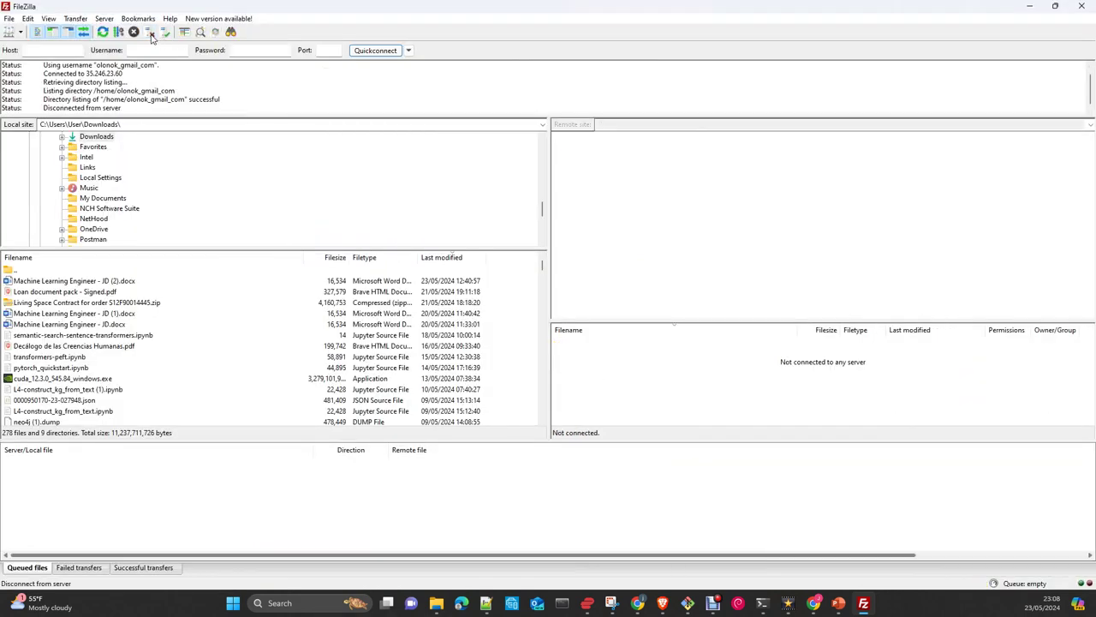
Open the Site Manager and set the host of the GCP_server entry to 34.105.176.33
left_click(10, 18)
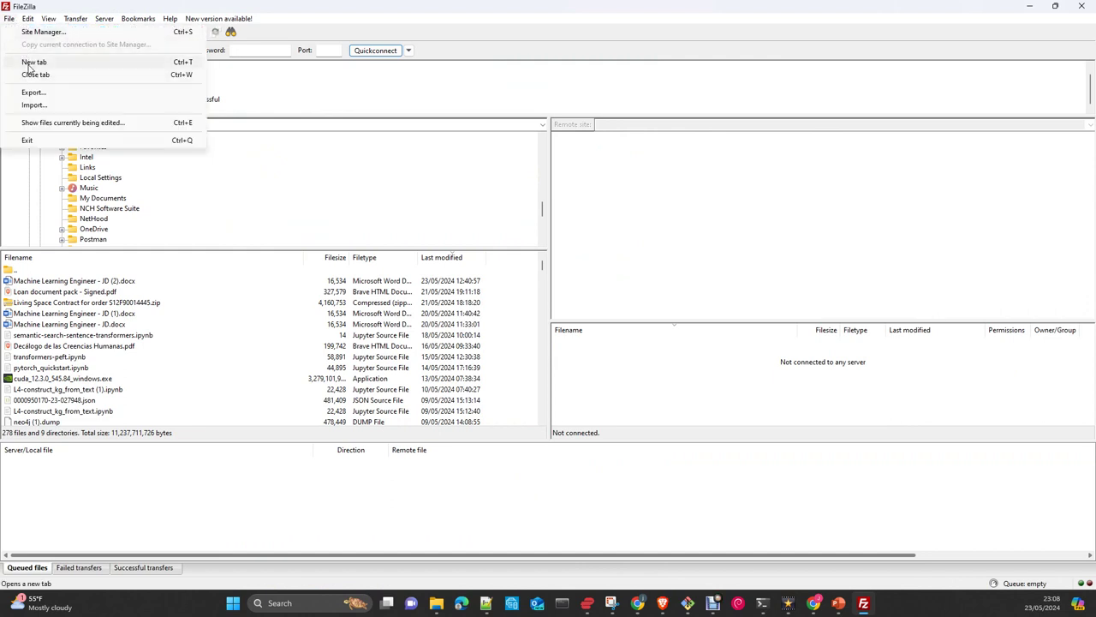
left_click(10, 18)
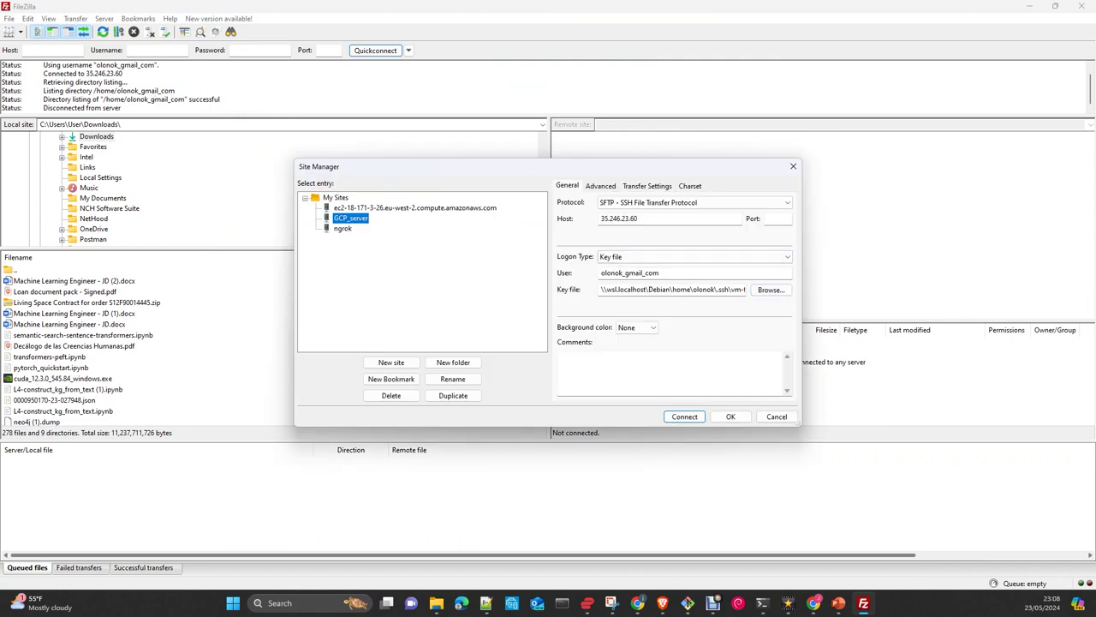
key("alt+Tab")
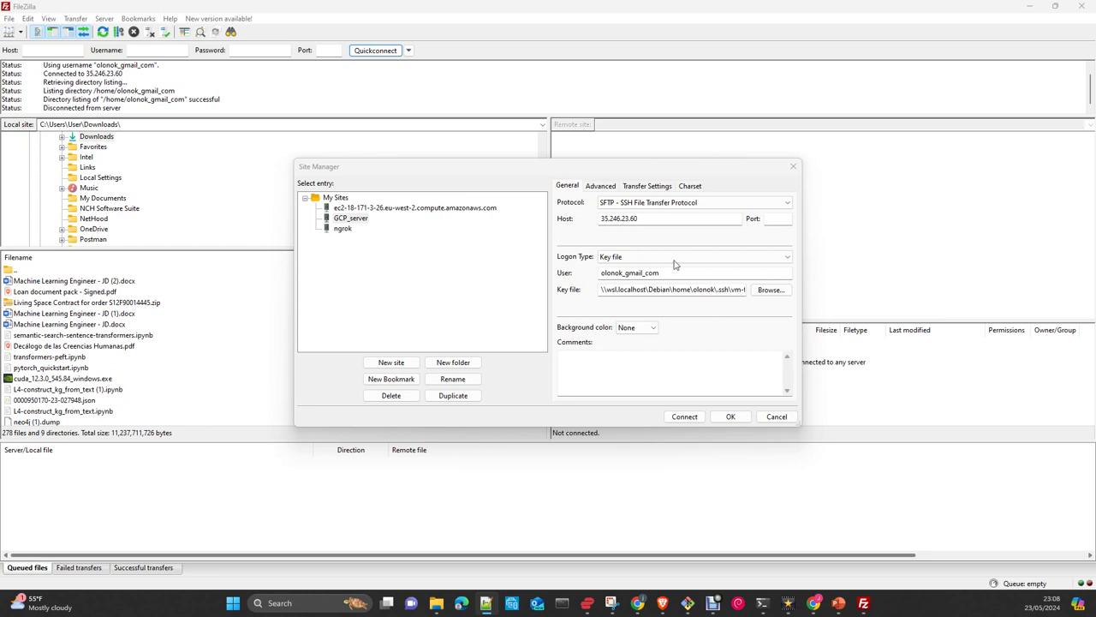
left_click(656, 218)
key("ctrl+v")
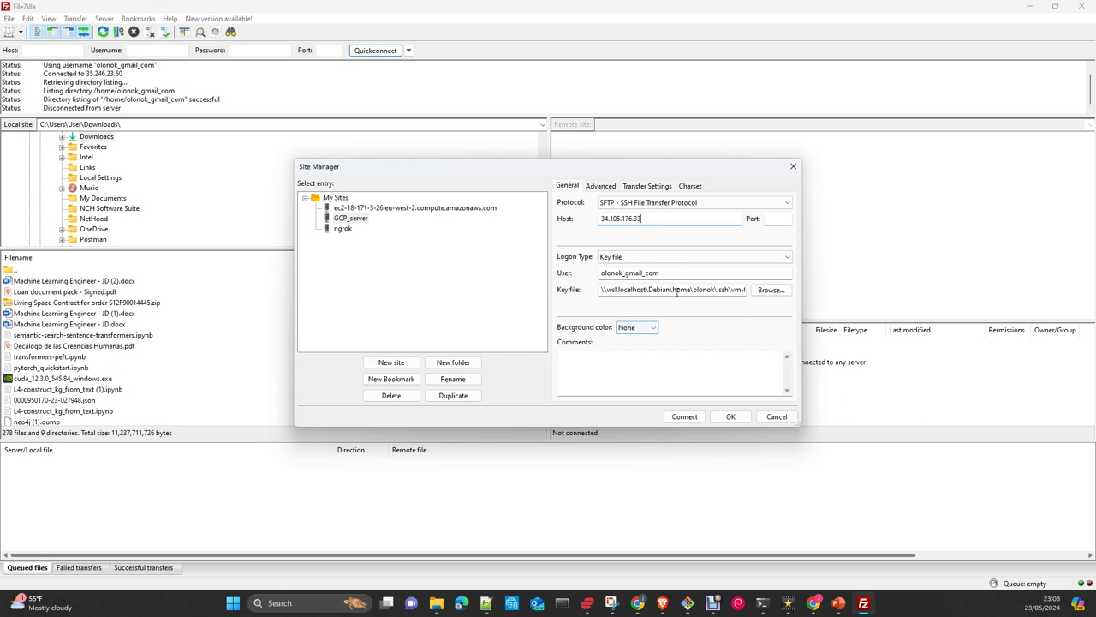
Browse the .ssh folder showing all file types and choose vm-forensic-3 as the GCP_server site's key file
left_click(762, 292)
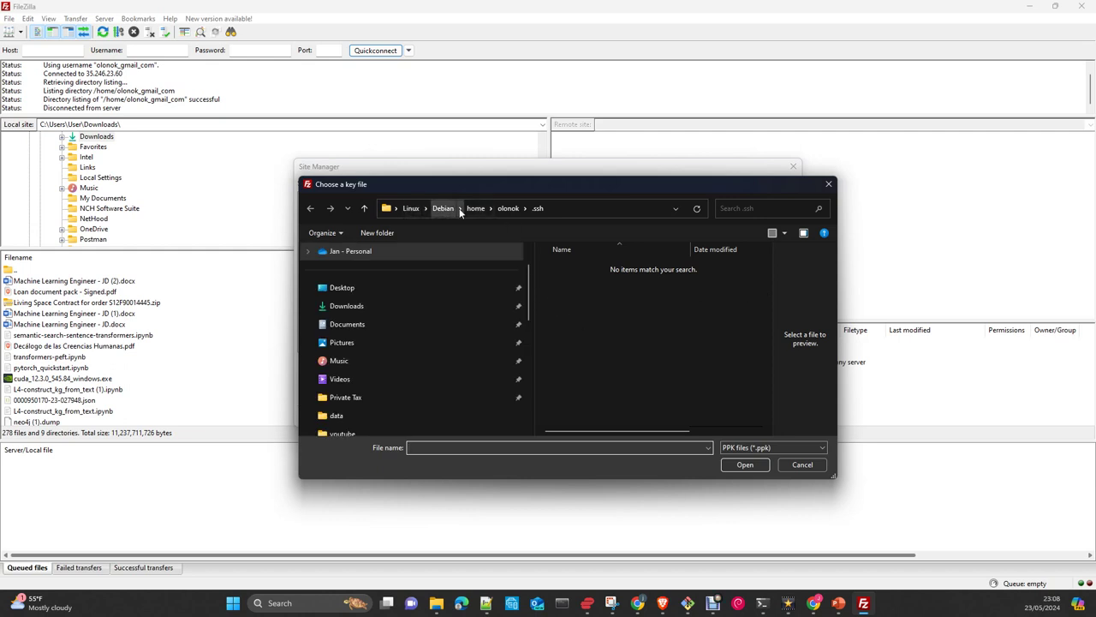
left_click(801, 445)
left_click(787, 475)
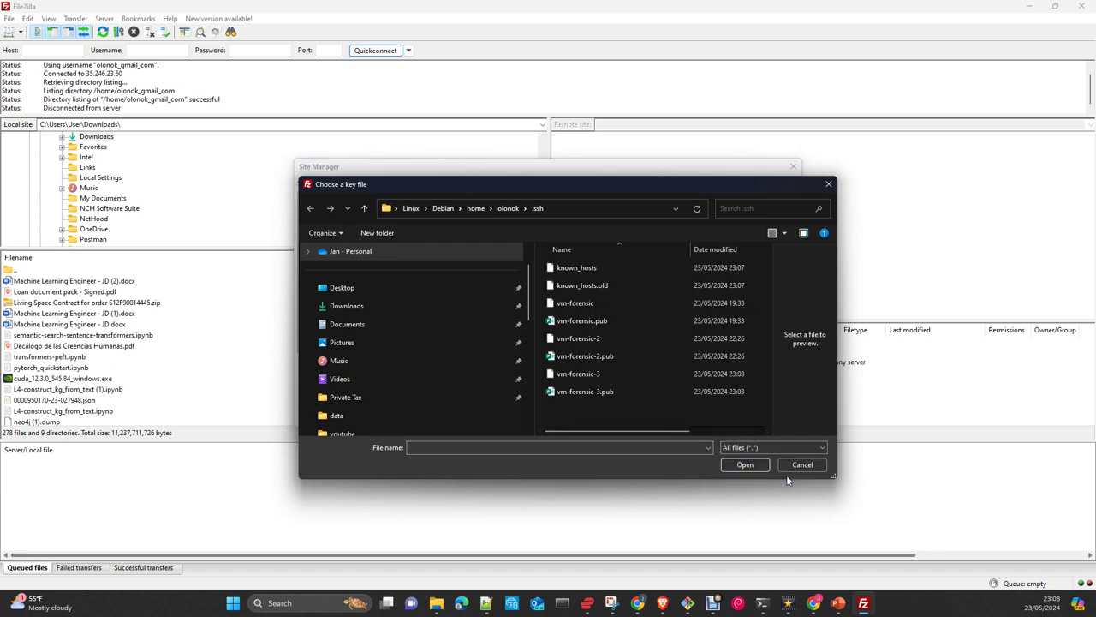
left_click(593, 374)
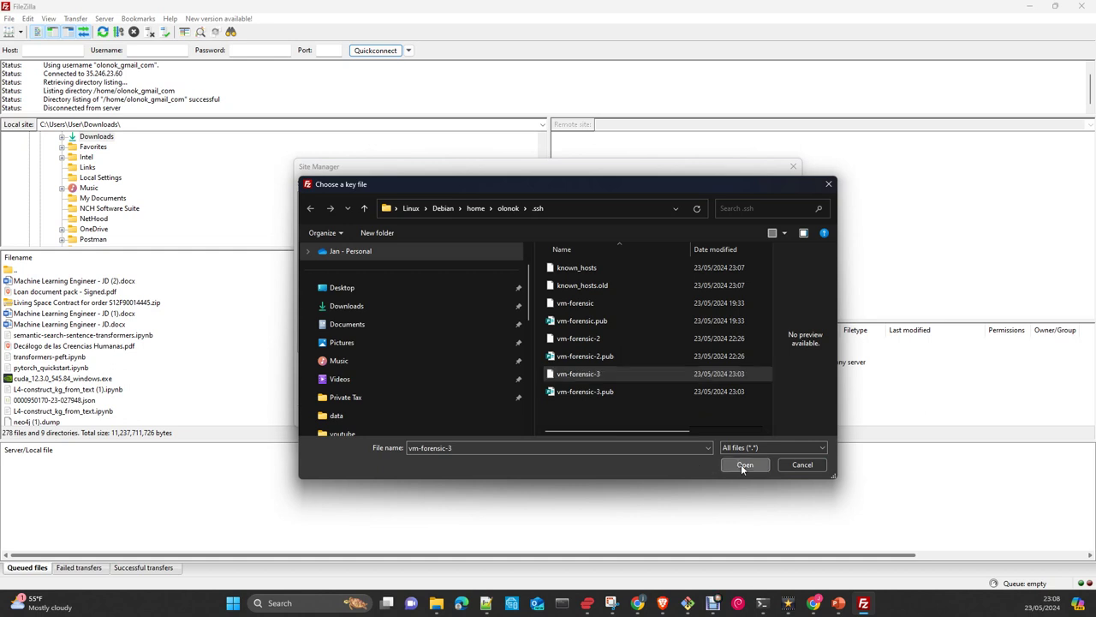
left_click(741, 465)
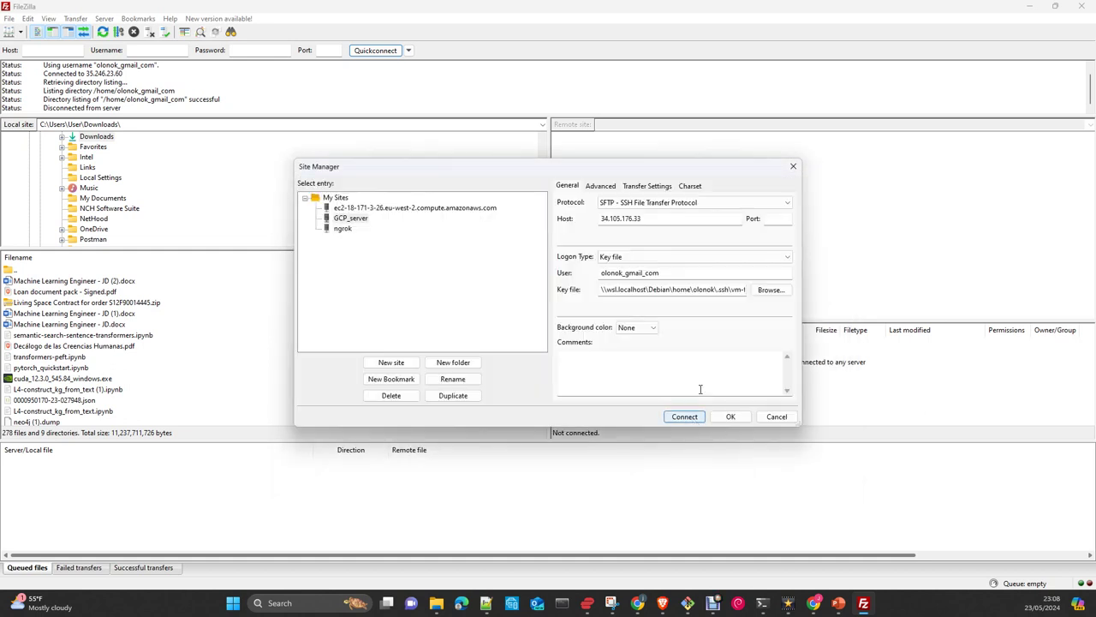
Set the site's port to 22, connect to GCP_server and trust the new host key
left_click(638, 203)
left_click(776, 219)
type("22")
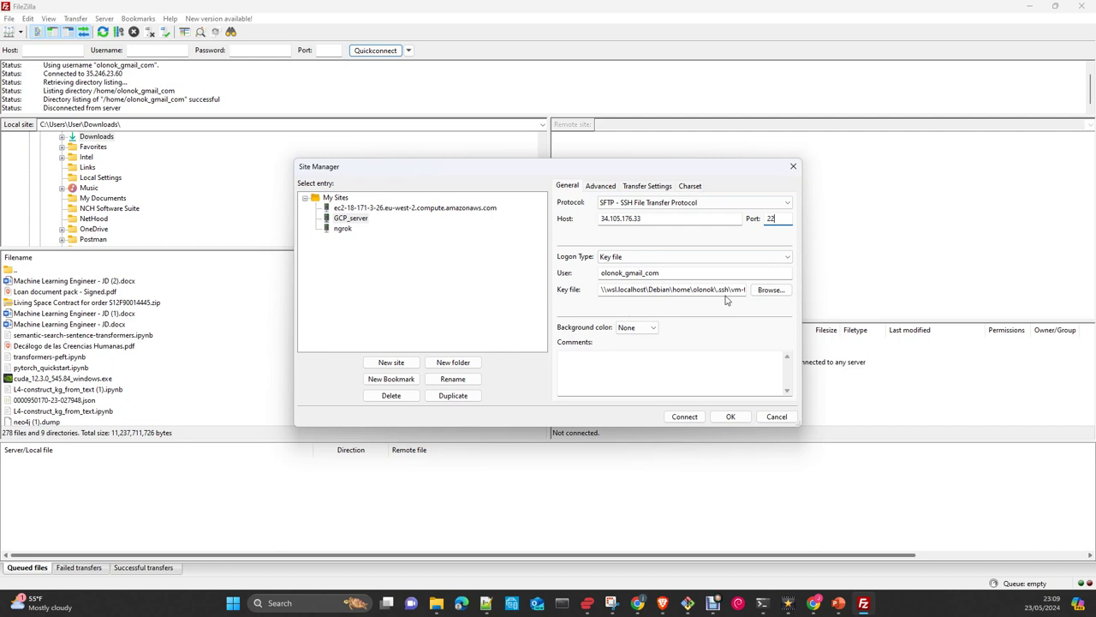
left_click(684, 416)
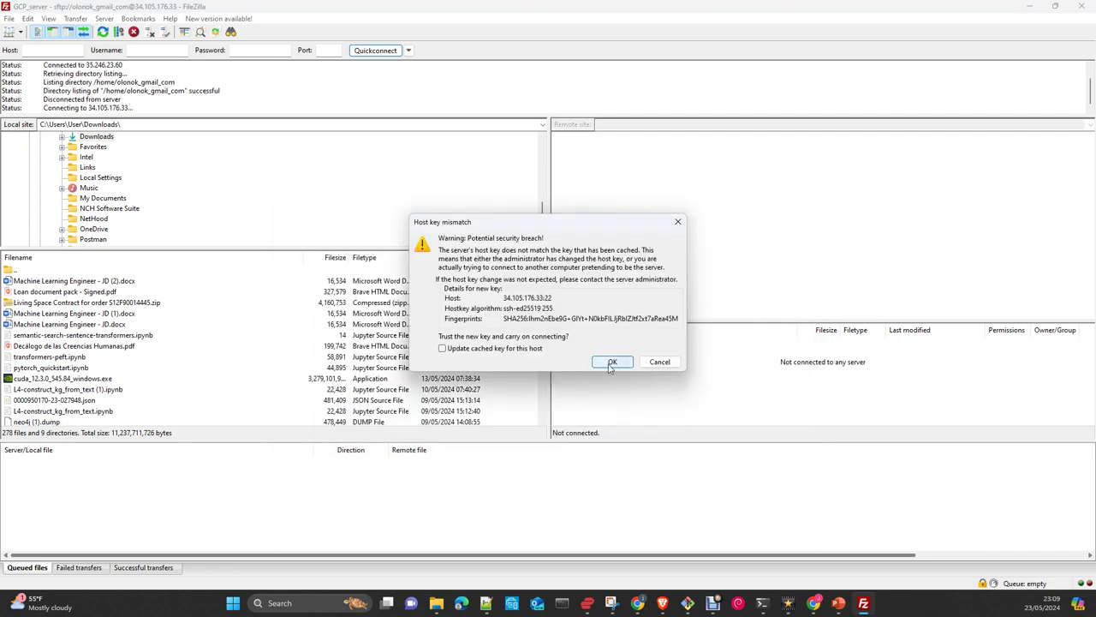
left_click(611, 364)
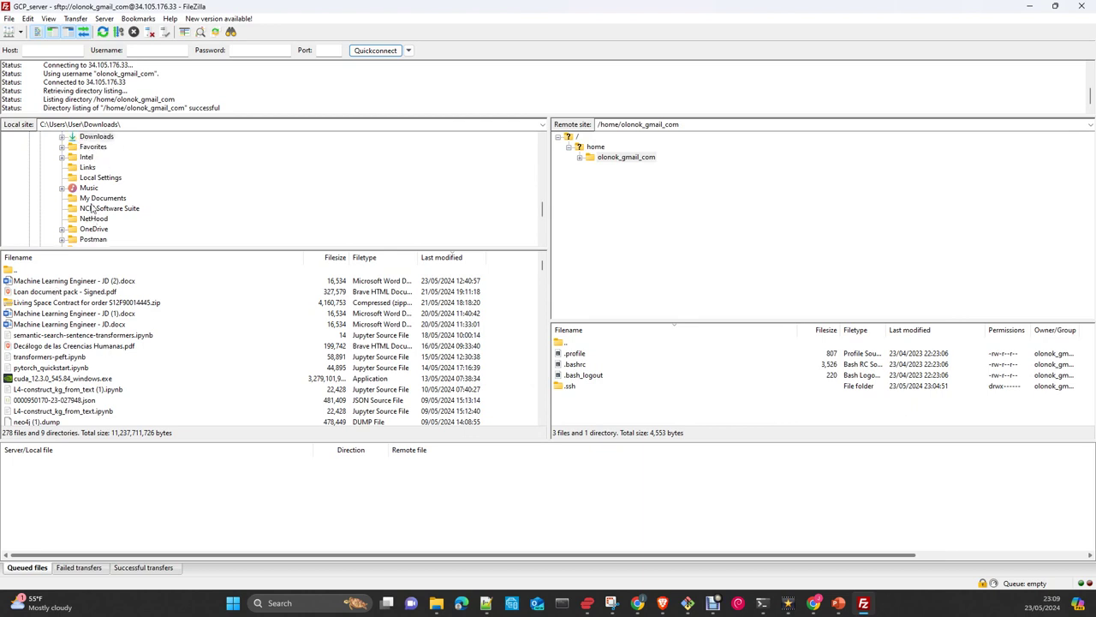
Change the local site directory to d:\ and look through its folders
left_click(134, 124)
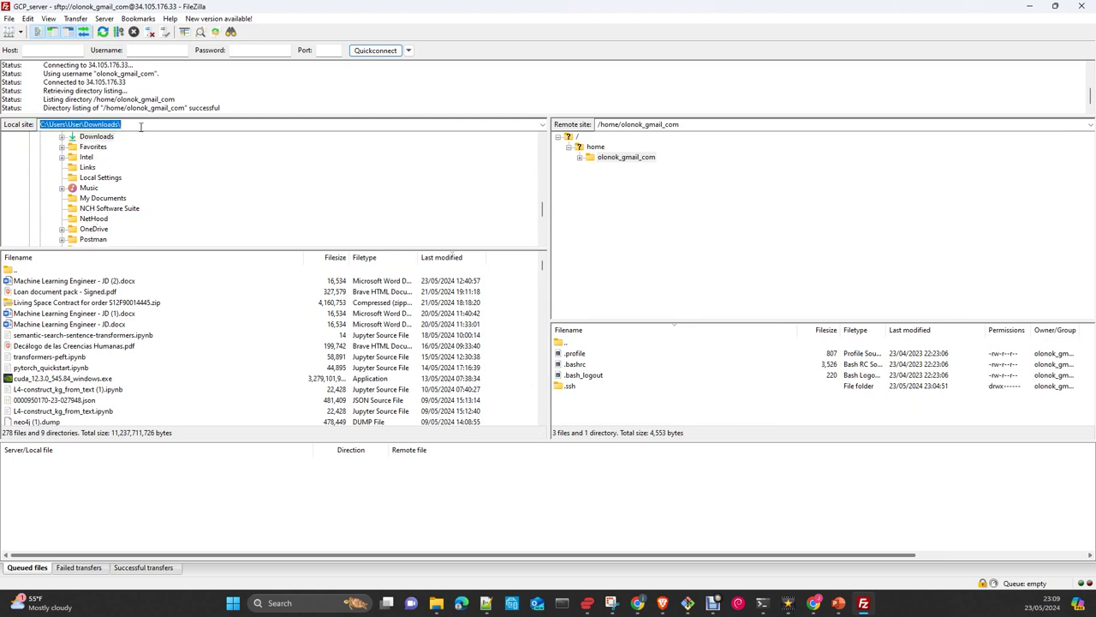
type("c")
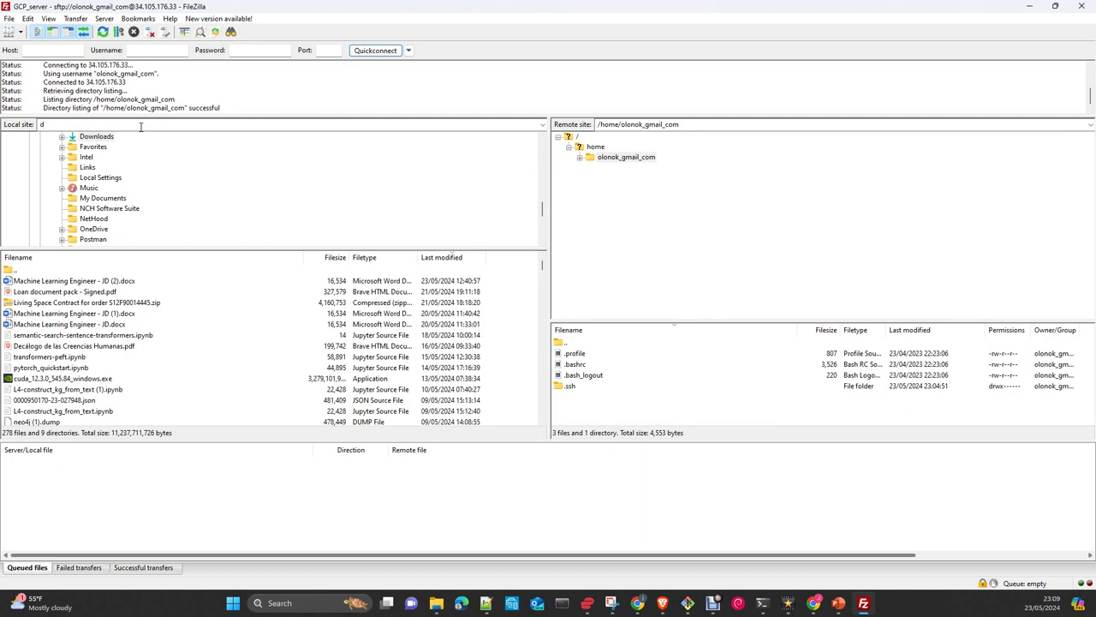
type(":\\")
key("Return")
scroll(152, 340, "down", 3)
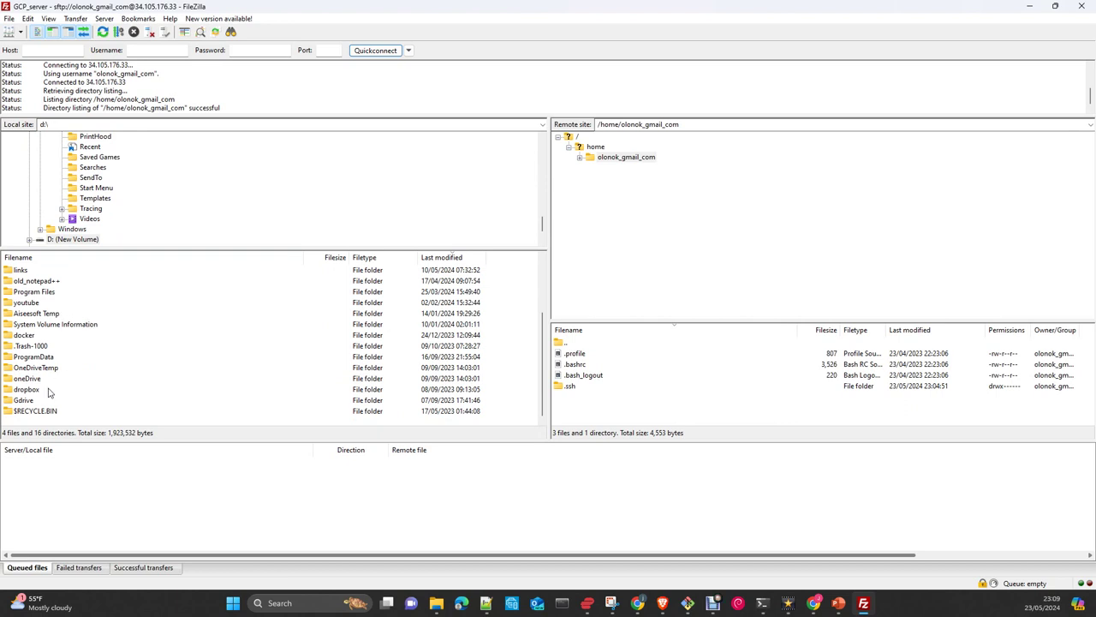
Upload the gemini-bot folder from d:\repos to the VM's home directory and open the uploaded folder on the remote site
scroll(51, 377, "up", 3)
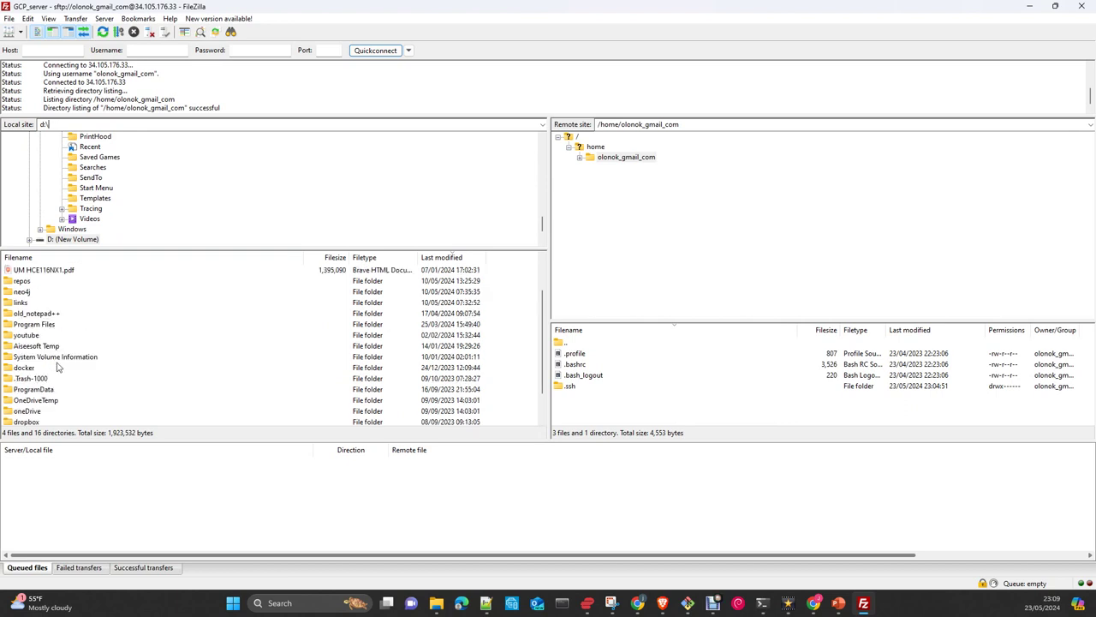
double_click(37, 289)
scroll(82, 329, "down", 5)
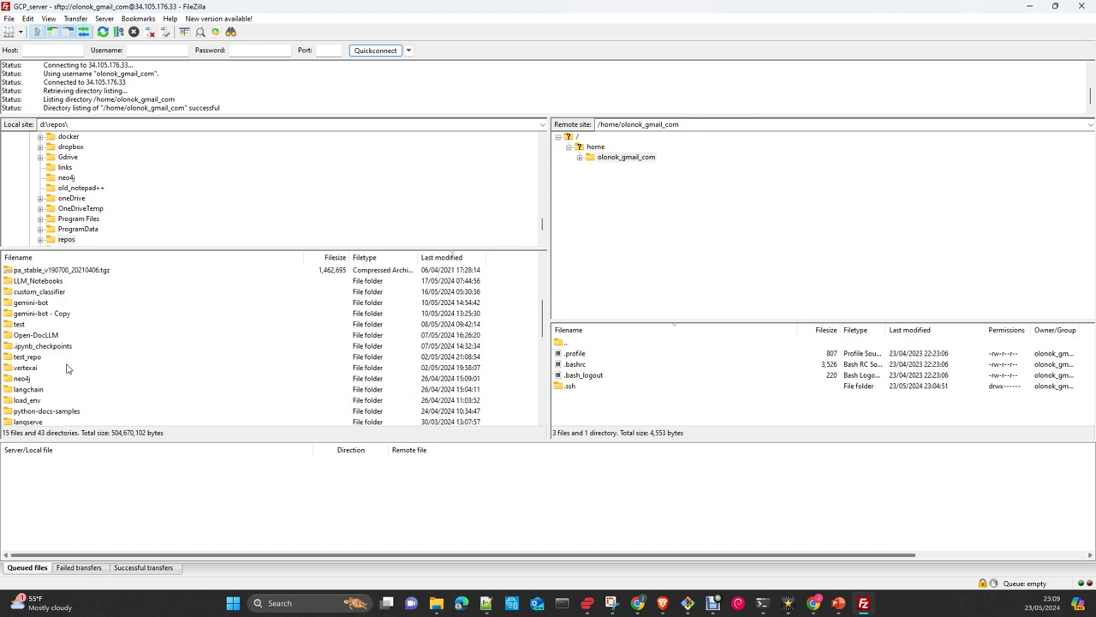
scroll(105, 390, "down", 1)
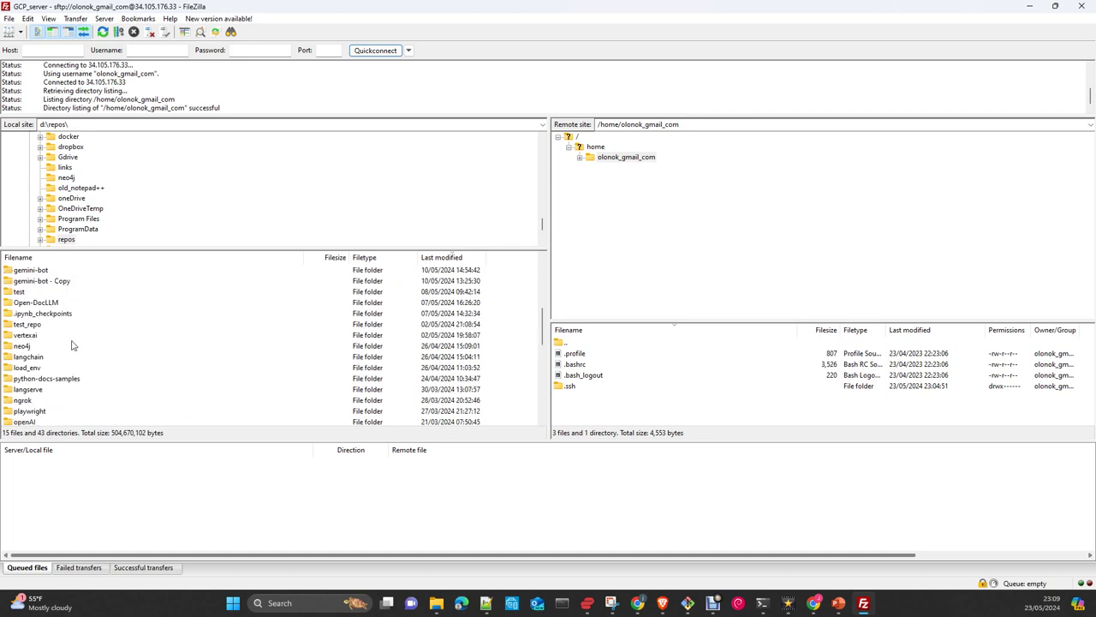
left_click_drag(49, 274, 578, 409)
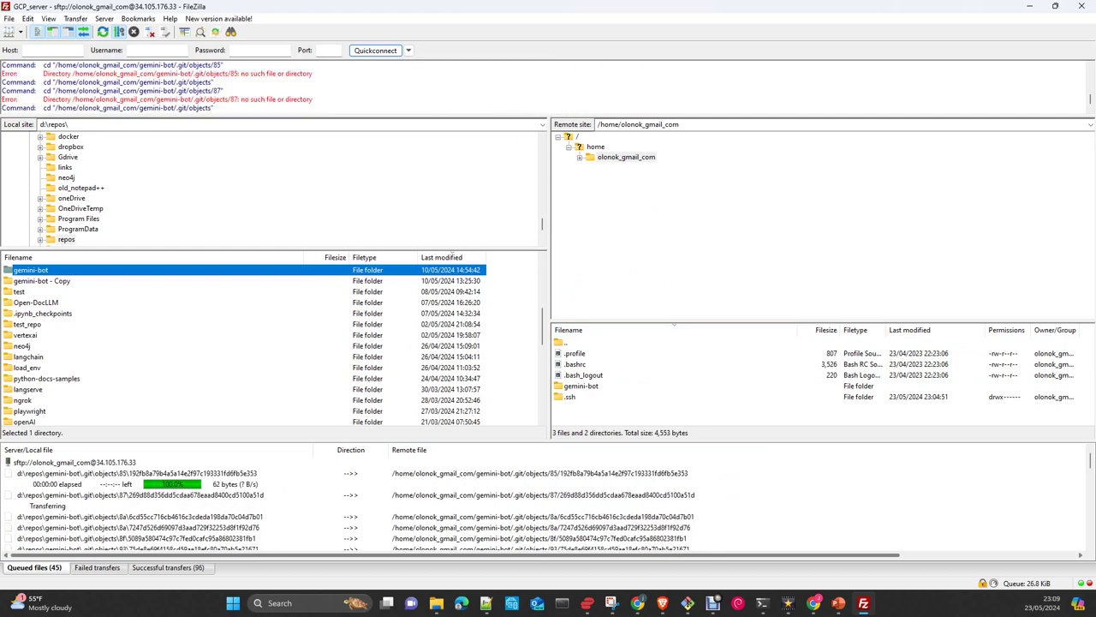
double_click(612, 383)
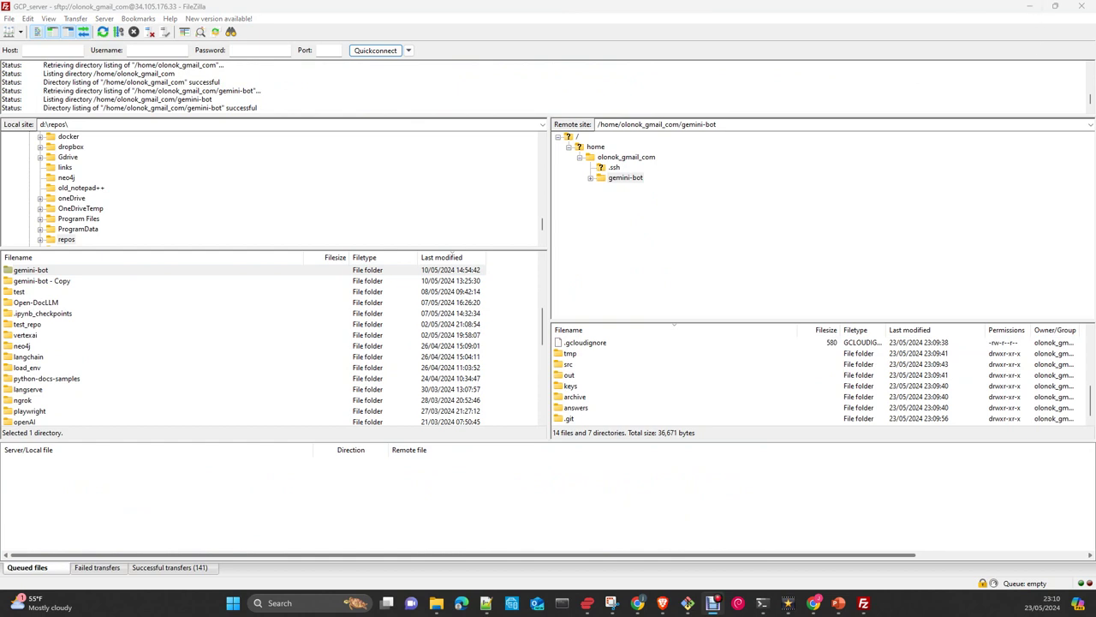
Switch to the terminal's SSH session and list the VM's home directory with ls -l
key("alt+Tab")
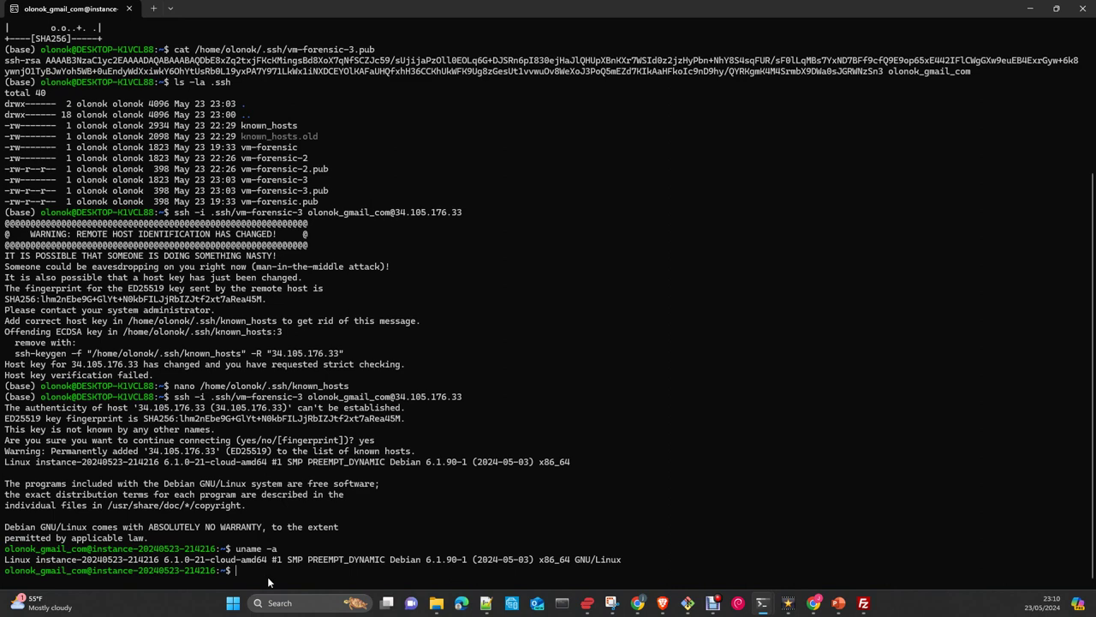
type("ls -l")
key("Return")
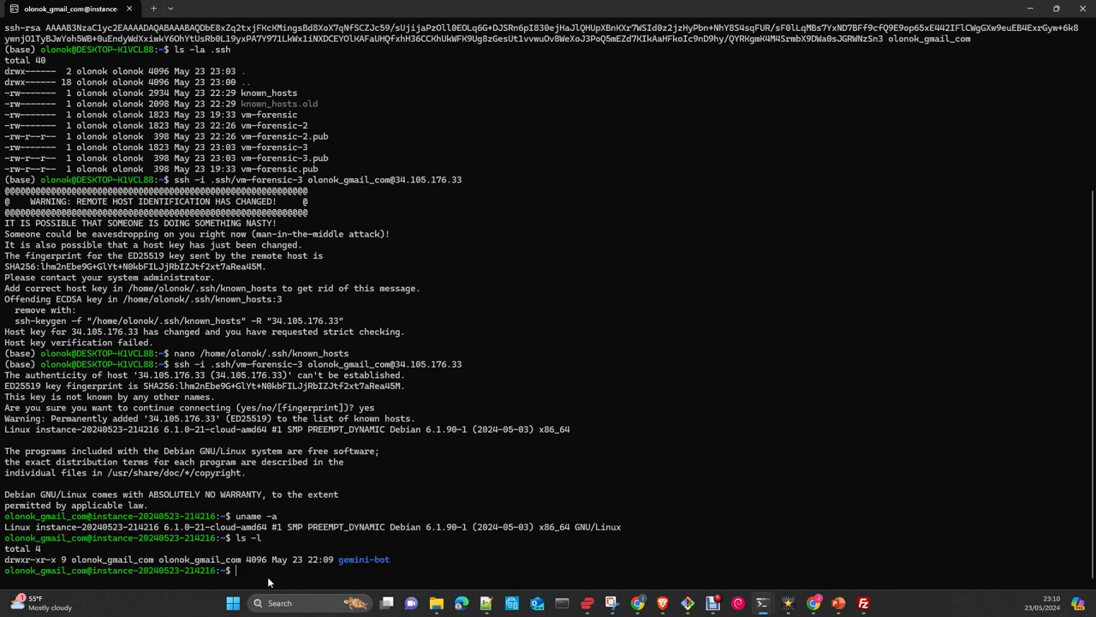
Change into the gemini-bot directory on the VM and list its contents with ls -l
type("cd ge")
key("Tab")
key("Return")
type("ls -l")
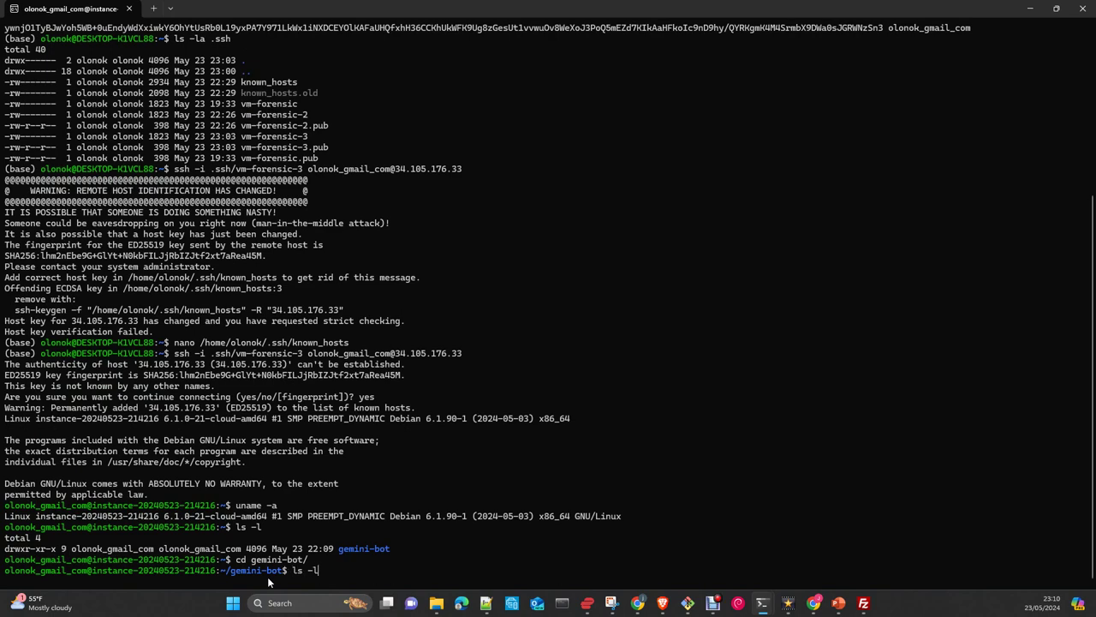
key("Return")
key("Return")
key("Return")
key("Return")
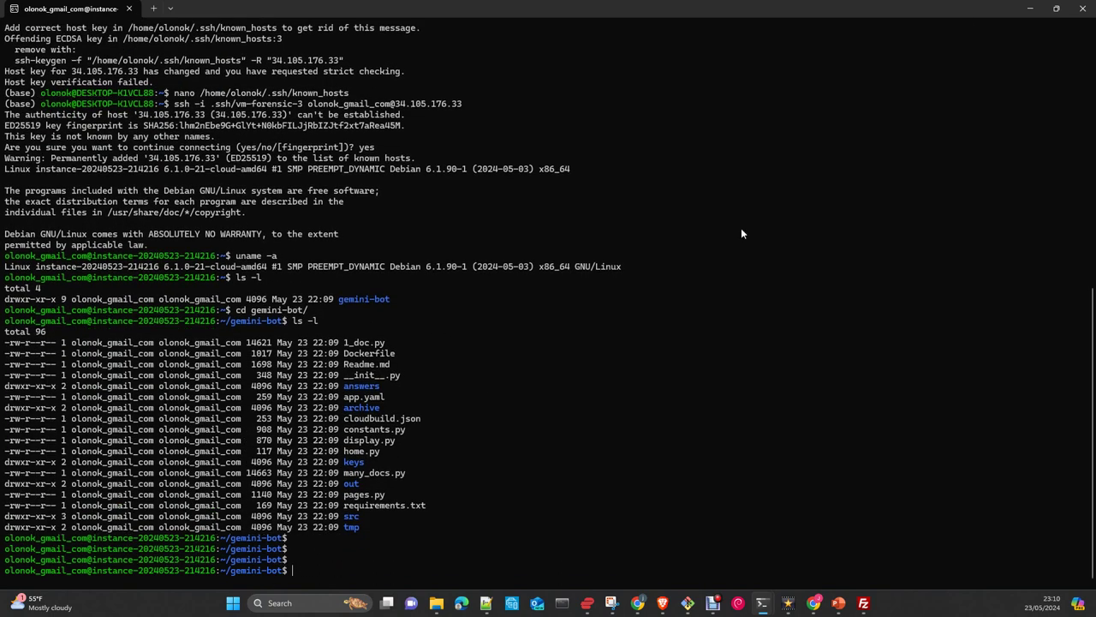
Switch to the Google Cloud console's VM instances page in Chrome and maximize its window
left_click(1032, 15)
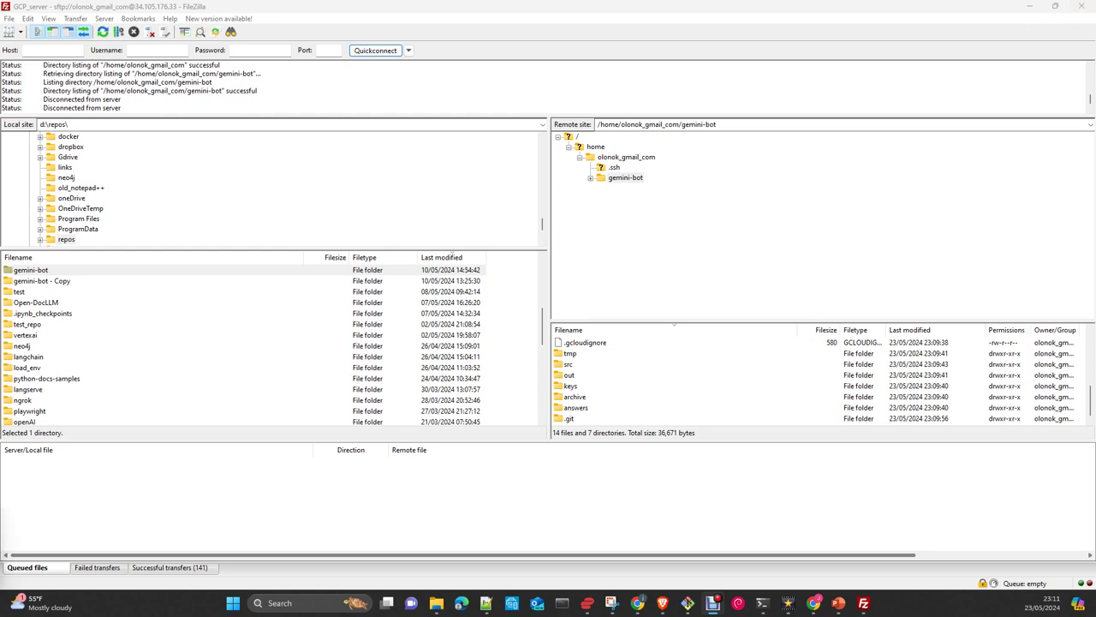
key("super+d")
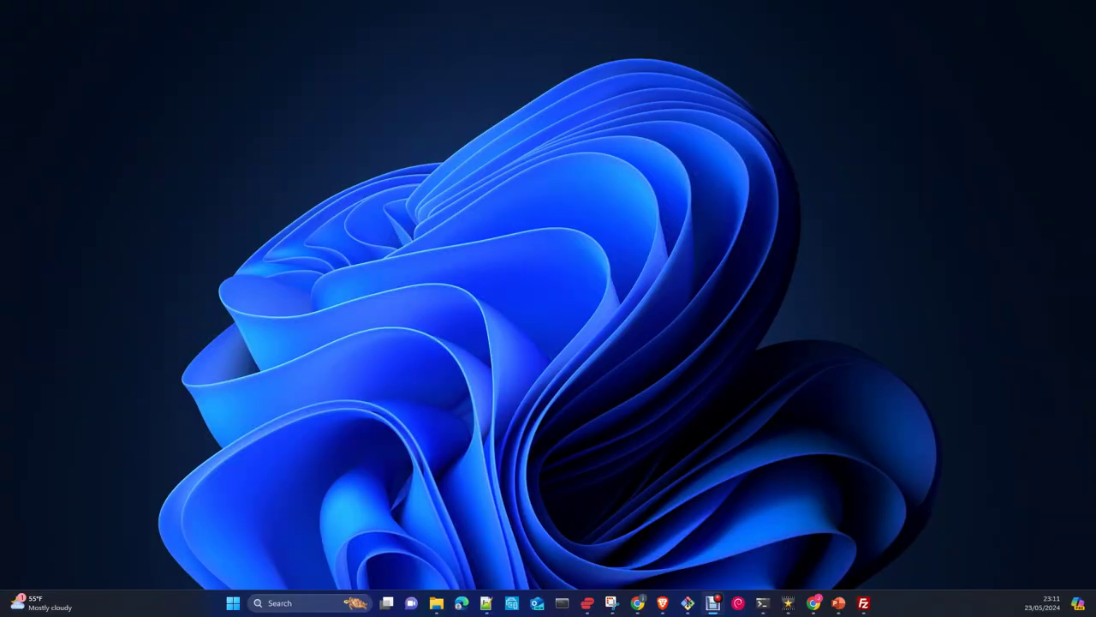
key("alt+Tab")
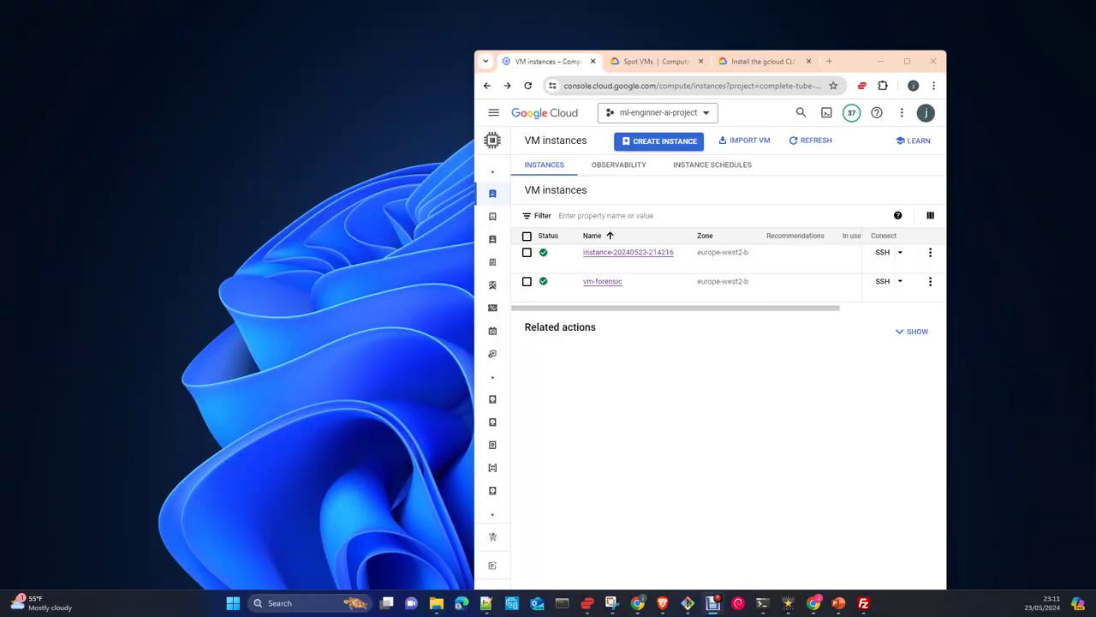
key("super+d")
left_click(907, 60)
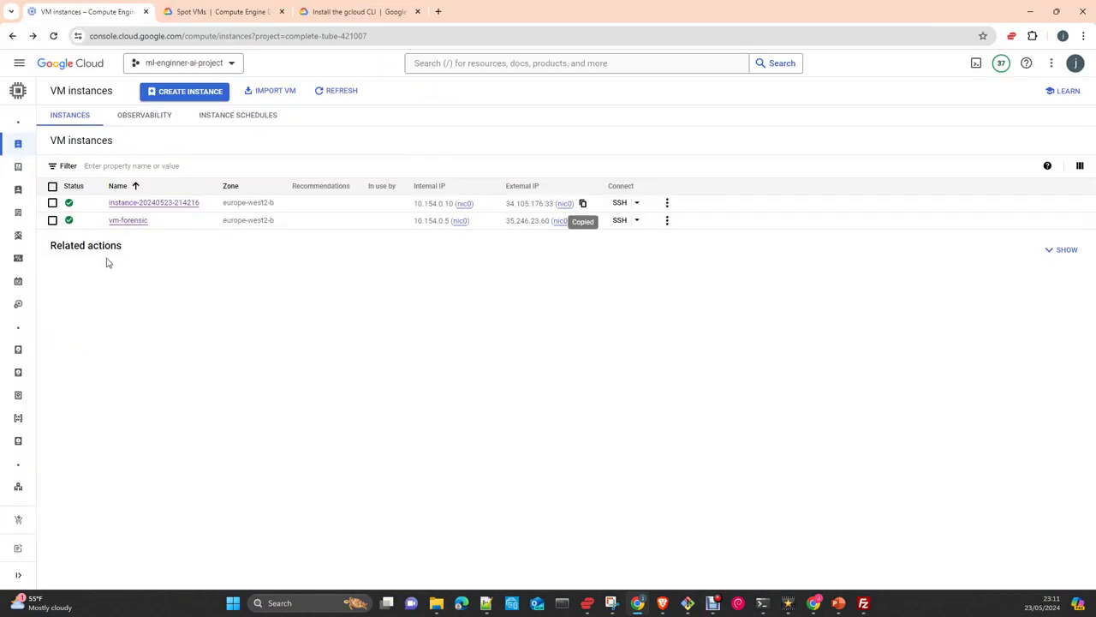
left_click(53, 203)
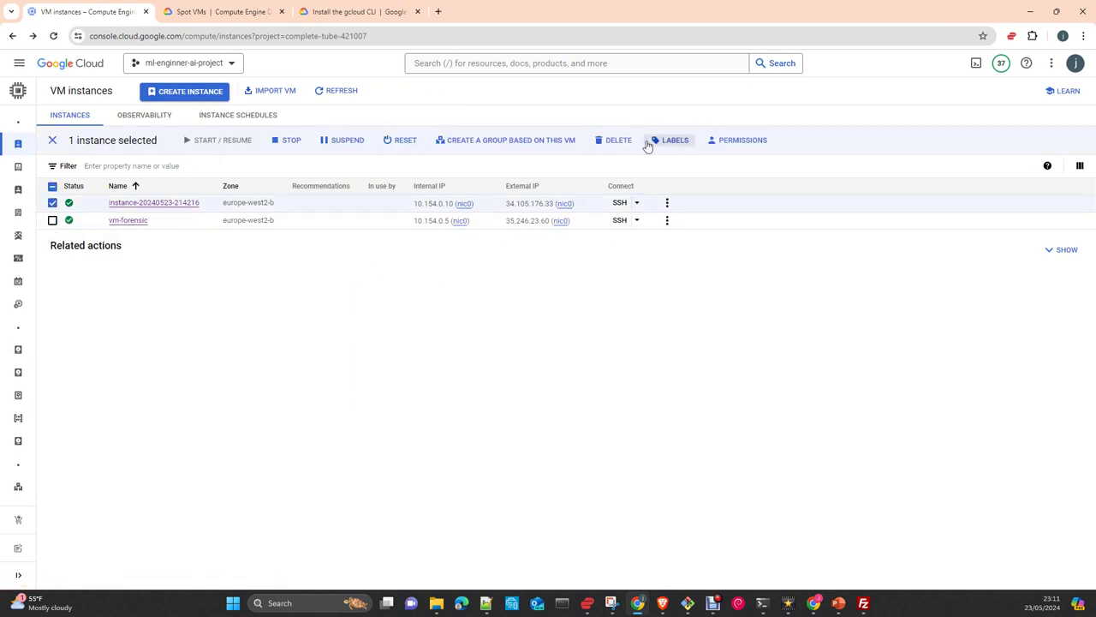
left_click(617, 141)
left_click(679, 360)
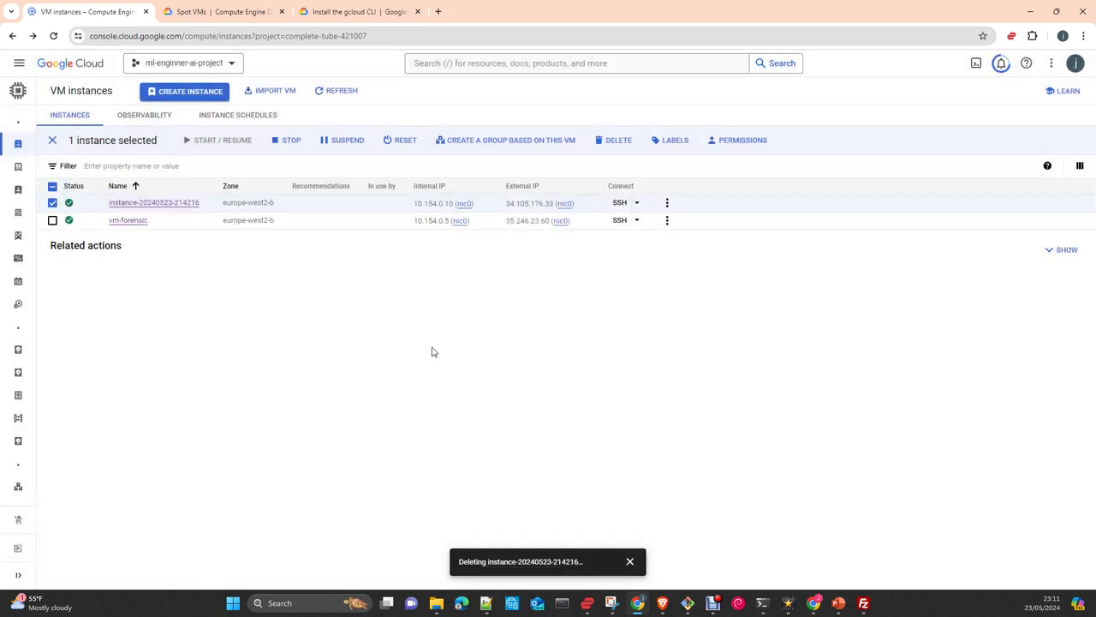